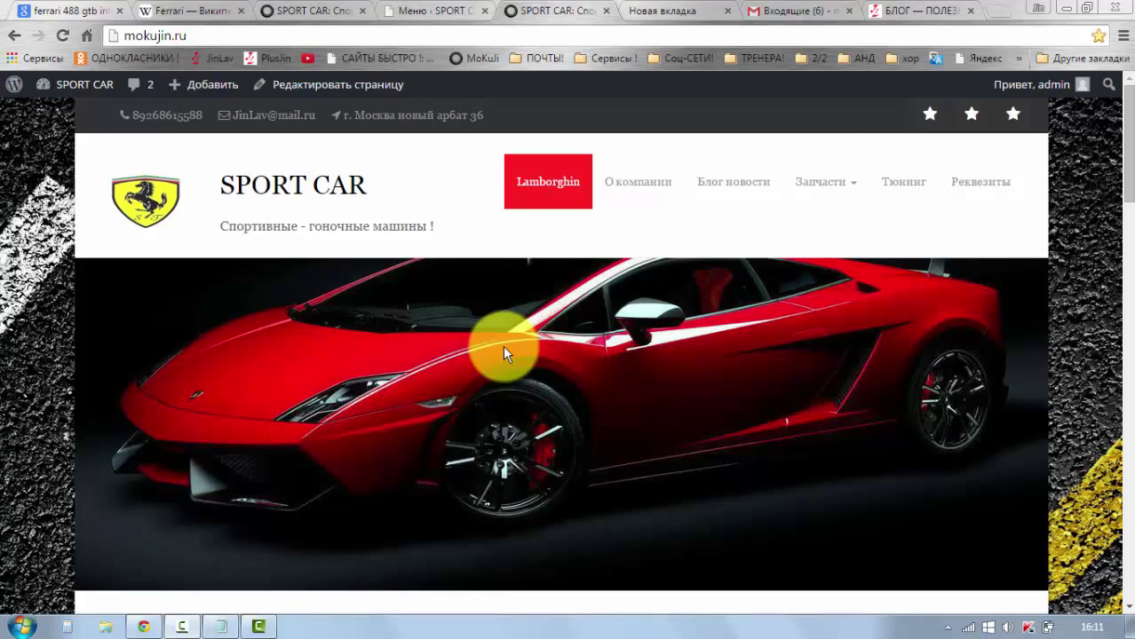
Examine the social share buttons under a post on the plusjin.com blog and the text of SPORT CAR's Lamborghin page
{"action": "left_click", "coordinate": [898, 18]}
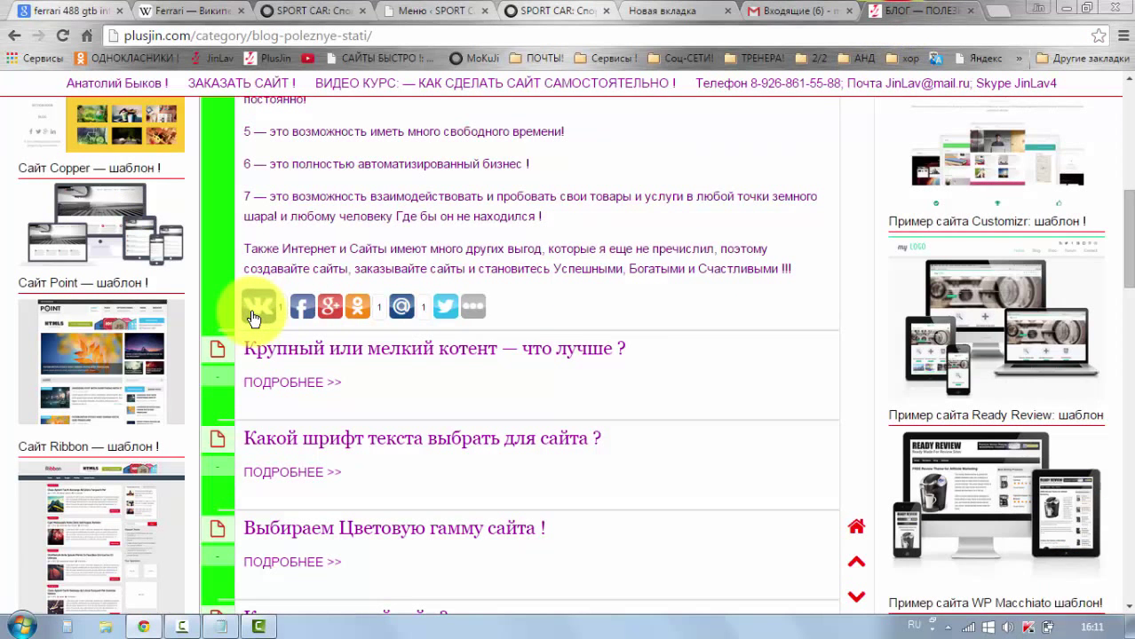
{"action": "left_click", "coordinate": [541, 10]}
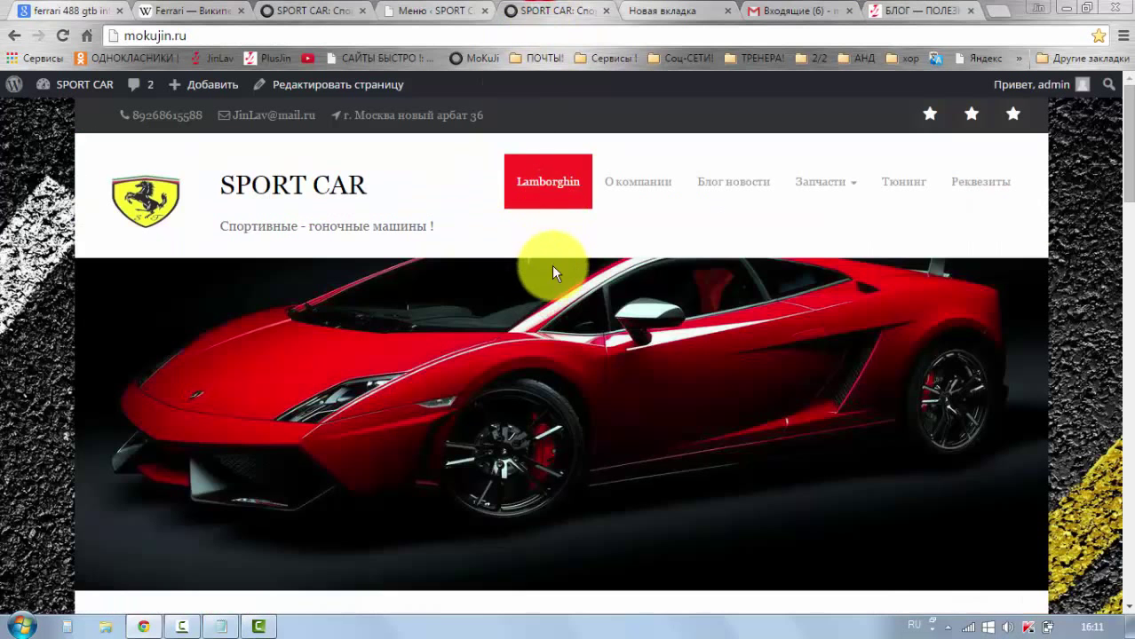
{"action": "scroll", "coordinate": [551, 267], "scroll_direction": "down", "scroll_amount": 4}
{"action": "scroll", "coordinate": [549, 275], "scroll_direction": "up", "scroll_amount": 3}
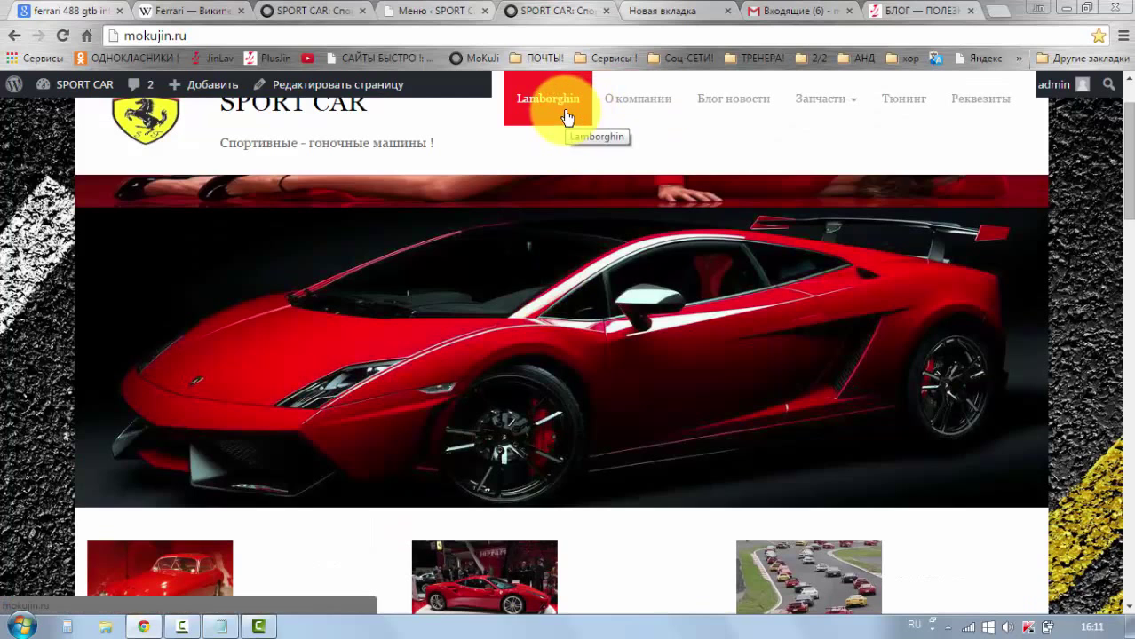
{"action": "left_click", "coordinate": [568, 118]}
{"action": "scroll", "coordinate": [519, 292], "scroll_direction": "down", "scroll_amount": 9}
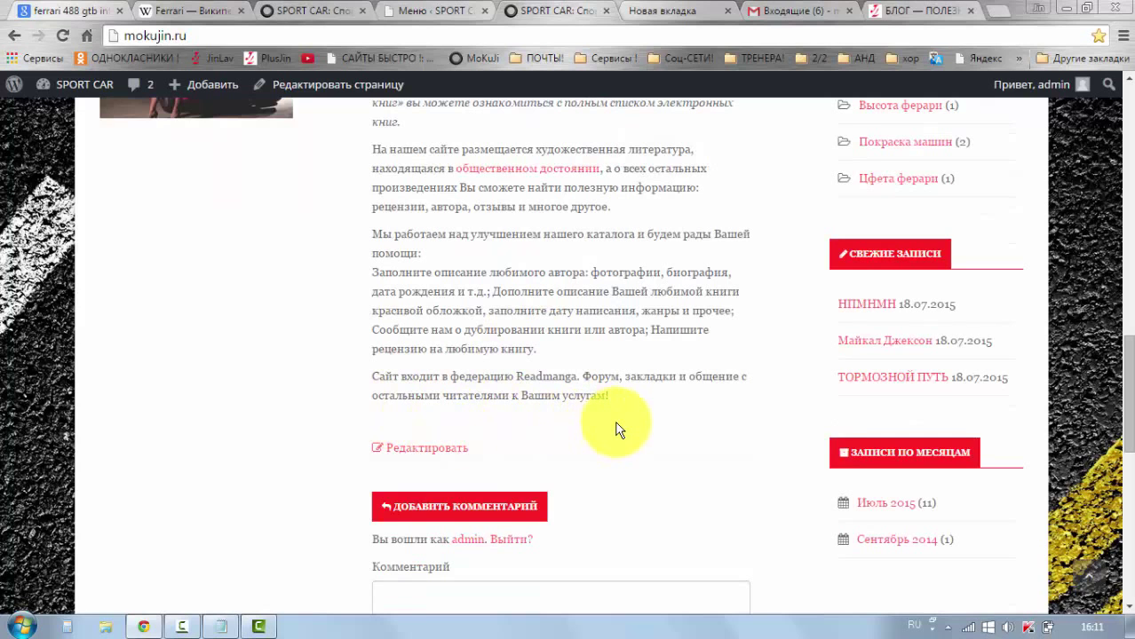
{"action": "scroll", "coordinate": [619, 429], "scroll_direction": "up", "scroll_amount": 2}
{"action": "scroll", "coordinate": [765, 287], "scroll_direction": "up", "scroll_amount": 2}
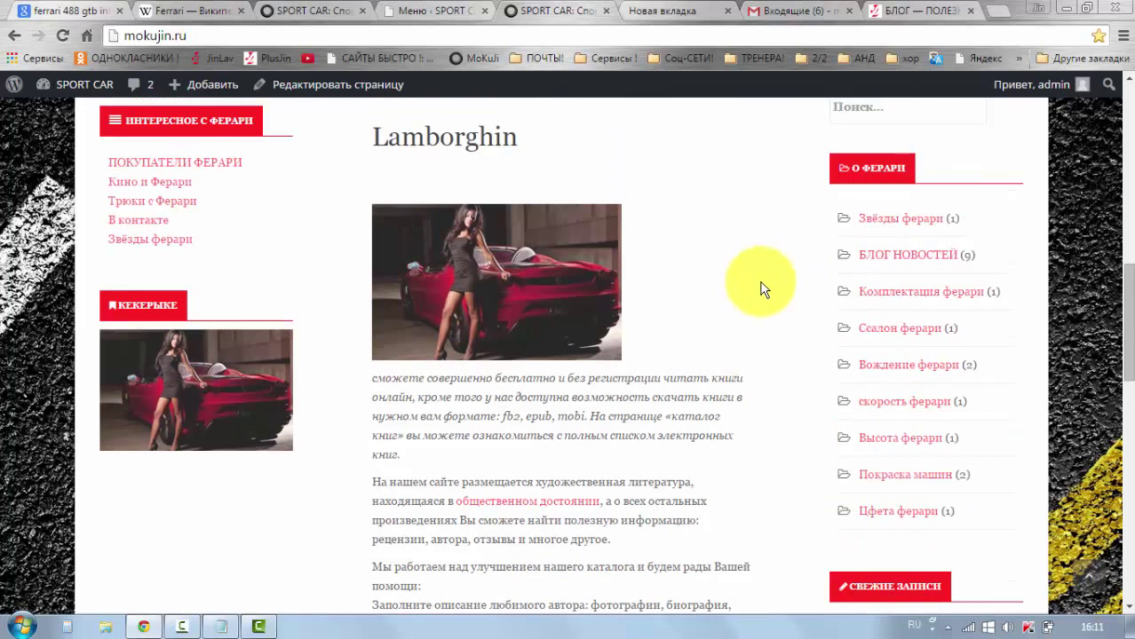
Open the БЛОГ НОВОСТЕЙ category and its милиция post, and examine the area below the article text
{"action": "left_click", "coordinate": [868, 257]}
{"action": "scroll", "coordinate": [508, 399], "scroll_direction": "down", "scroll_amount": 1}
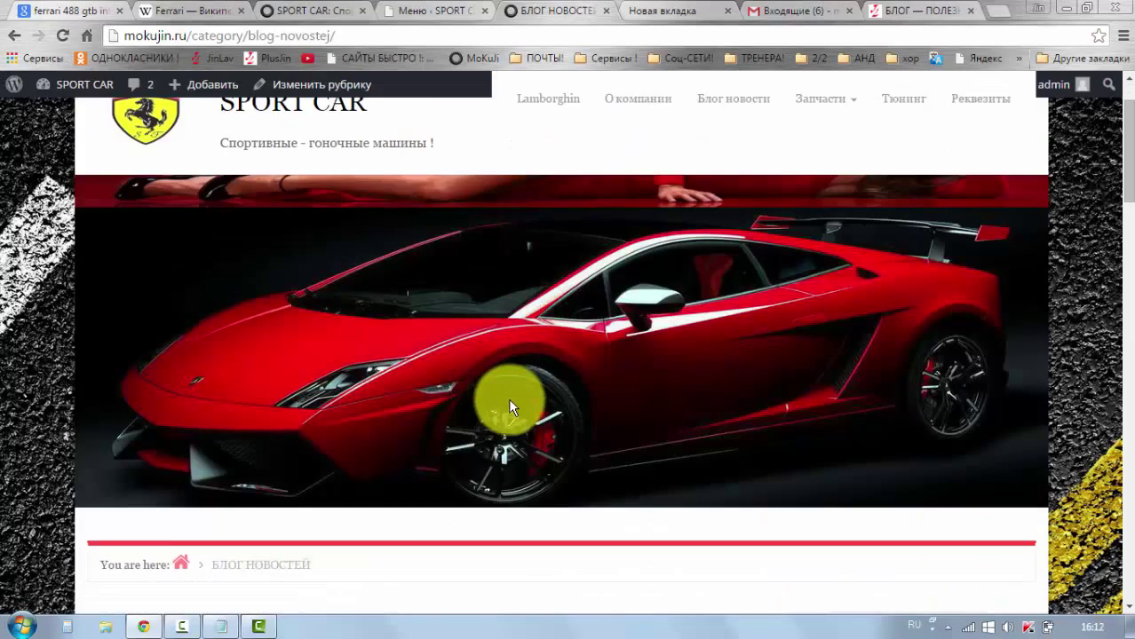
{"action": "scroll", "coordinate": [510, 401], "scroll_direction": "down", "scroll_amount": 10}
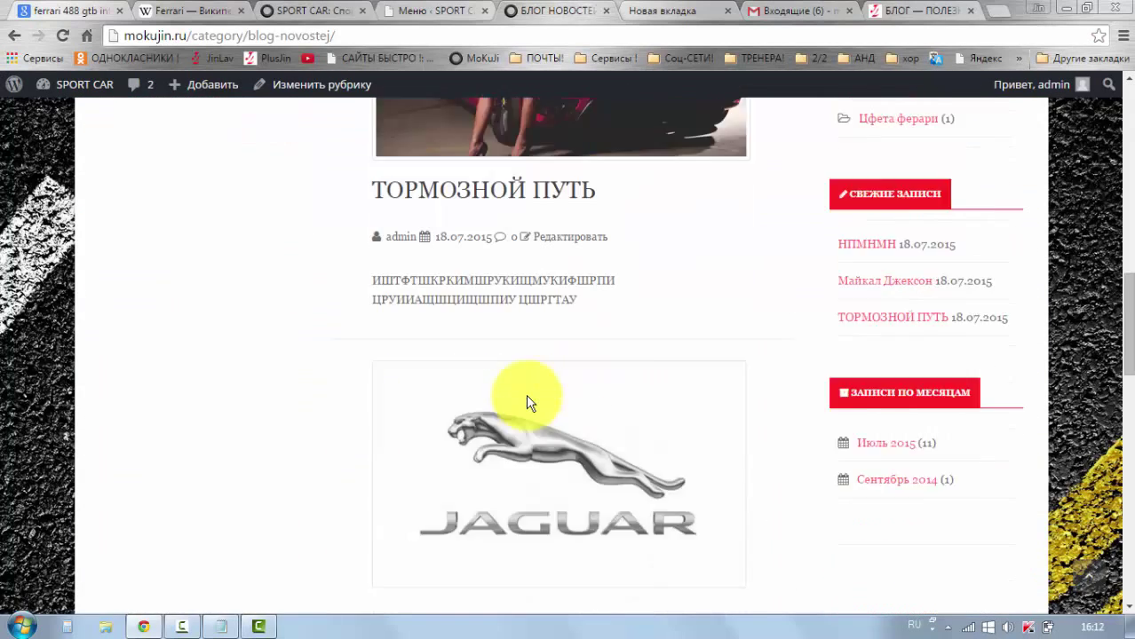
{"action": "scroll", "coordinate": [526, 395], "scroll_direction": "down", "scroll_amount": 4}
{"action": "left_click", "coordinate": [421, 297]}
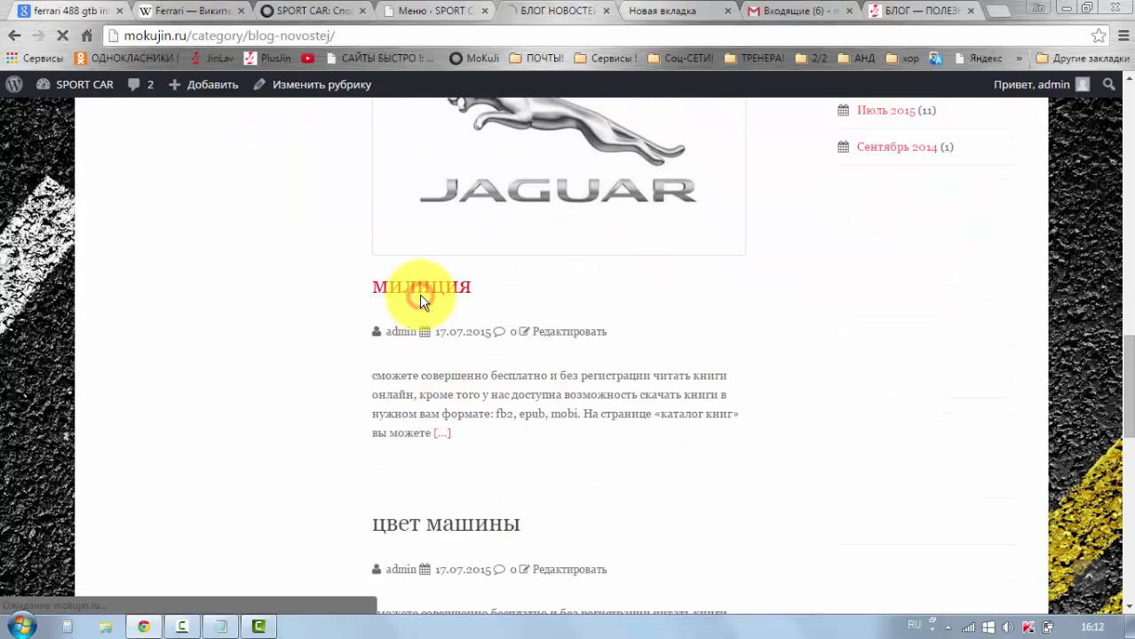
{"action": "scroll", "coordinate": [524, 386], "scroll_direction": "down", "scroll_amount": 10}
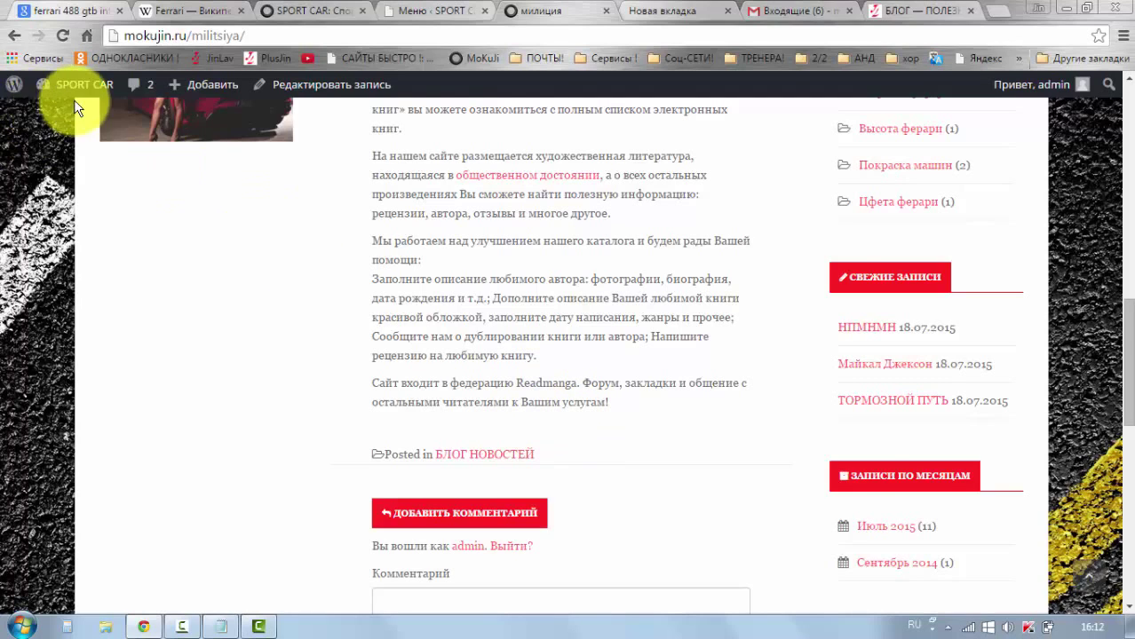
Open the SPORT CAR site's page for adding plugins and copy the name Advertisement Management from the СОЦ note in Notepad
{"action": "left_click", "coordinate": [48, 89]}
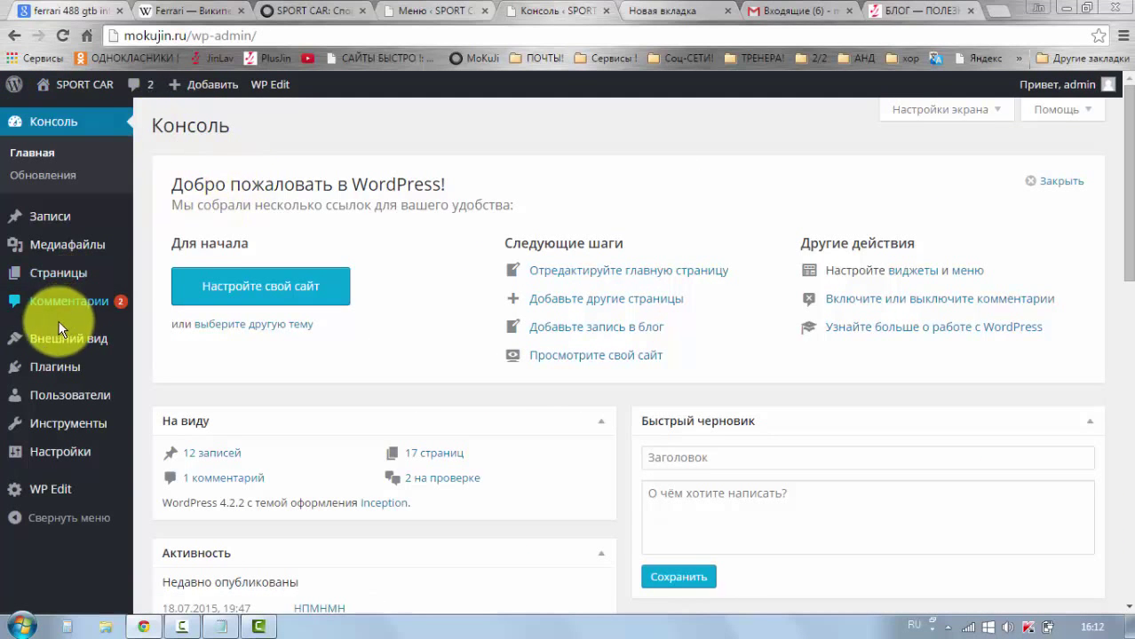
{"action": "mouse_move", "coordinate": [53, 364]}
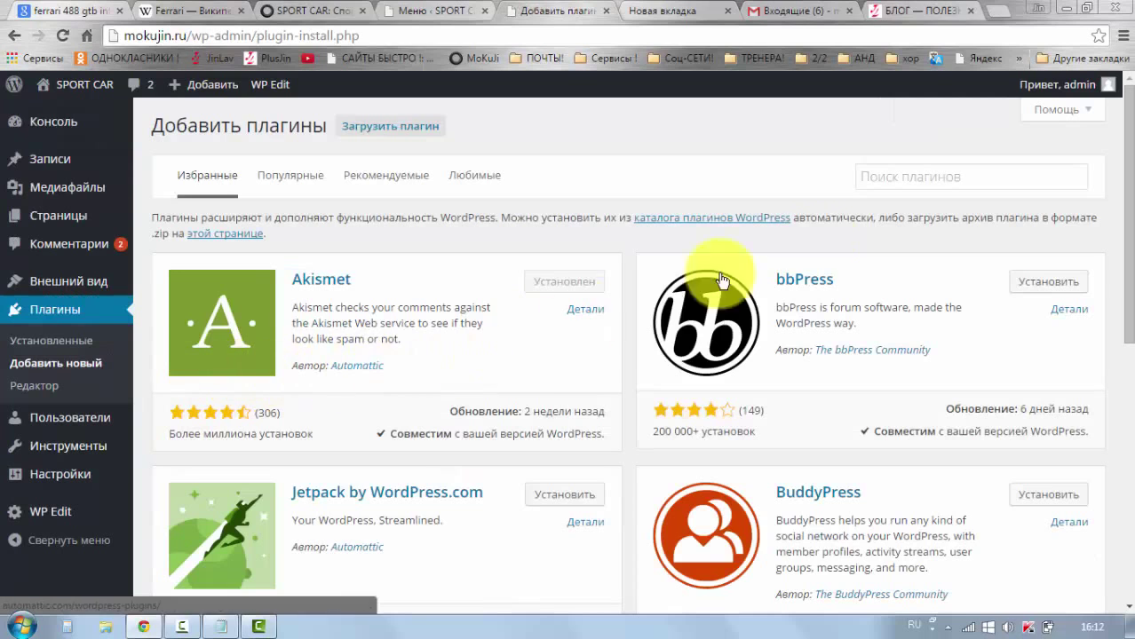
{"action": "left_click", "coordinate": [231, 629]}
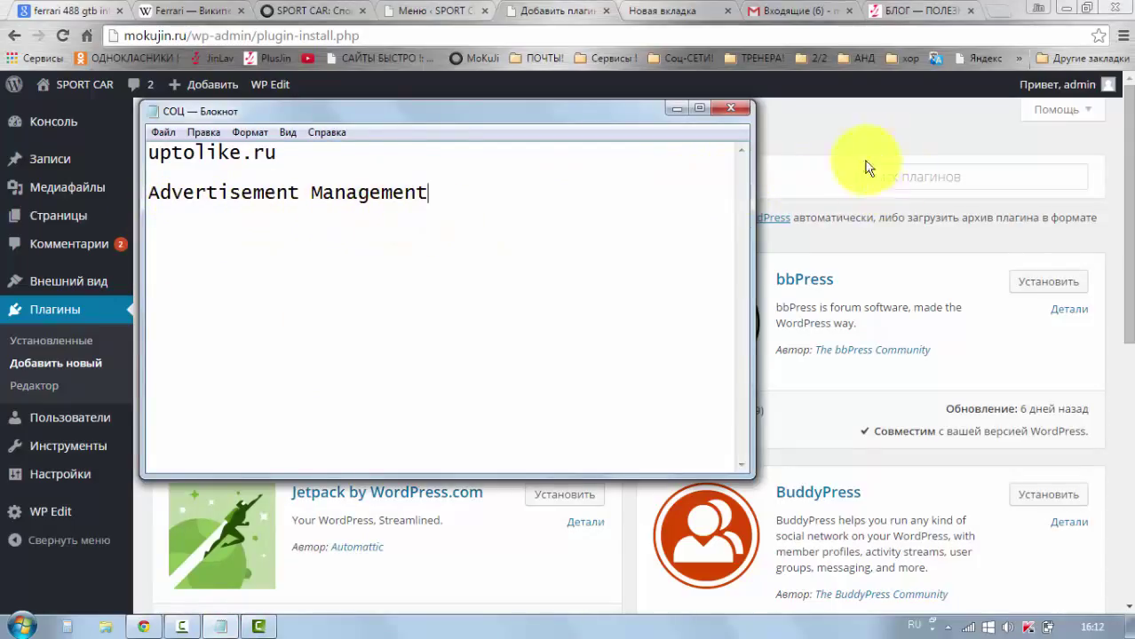
{"action": "left_click_drag", "start_coordinate": [430, 192], "coordinate": [140, 196]}
{"action": "right_click", "coordinate": [162, 192]}
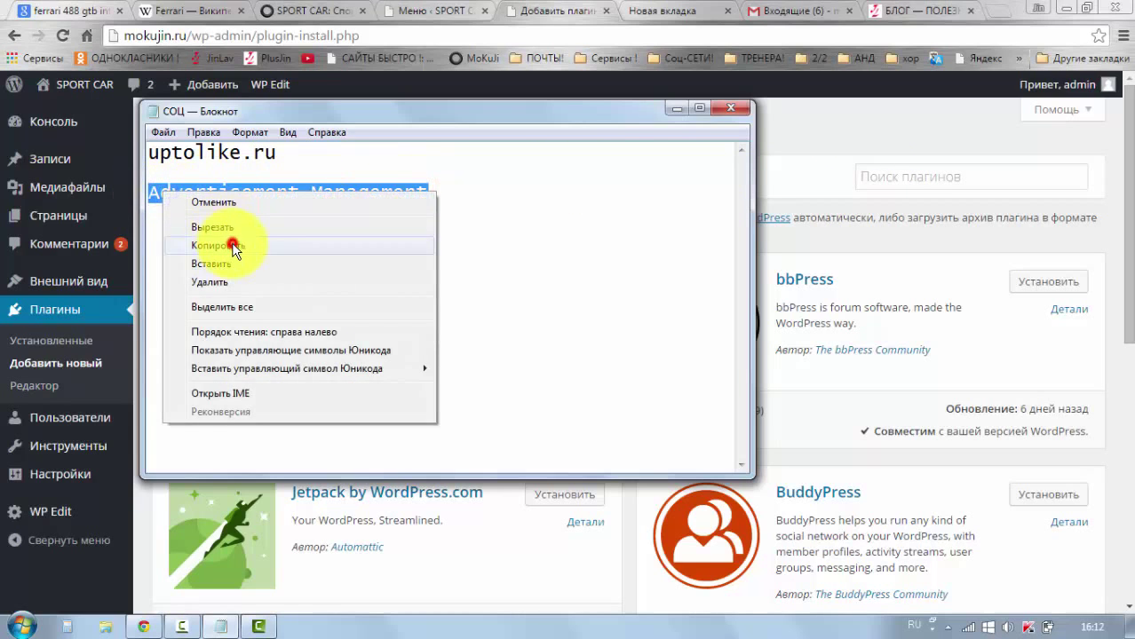
{"action": "left_click", "coordinate": [229, 244]}
{"action": "left_click", "coordinate": [236, 242]}
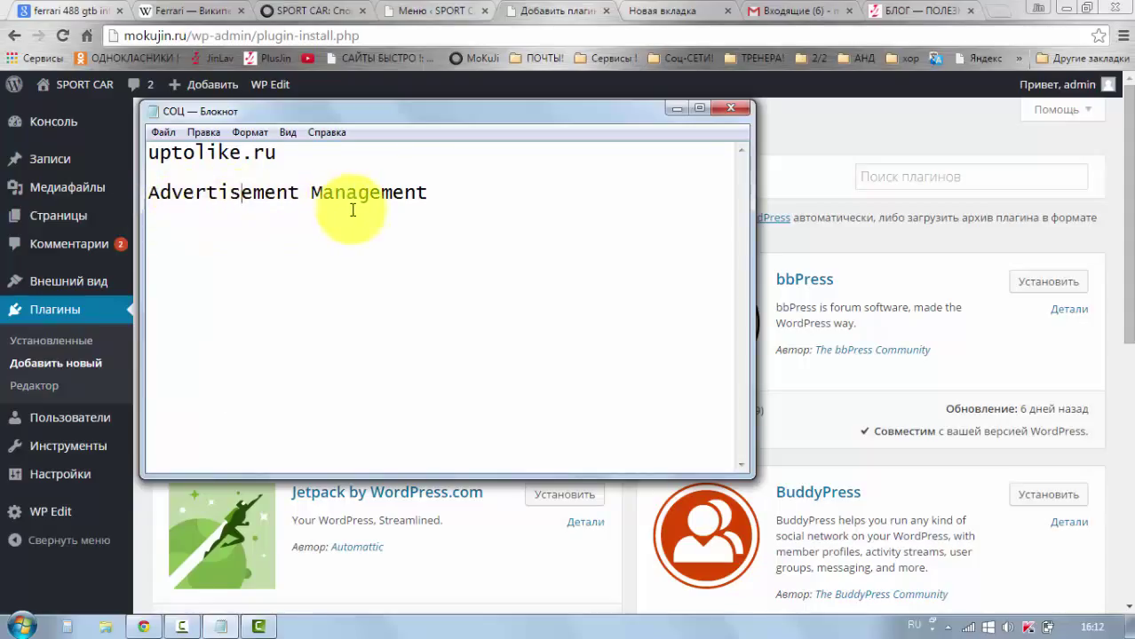
Find the Advertisement Management plugin by its copied name, and install and activate it
{"action": "left_click", "coordinate": [881, 181]}
{"action": "right_click", "coordinate": [882, 179]}
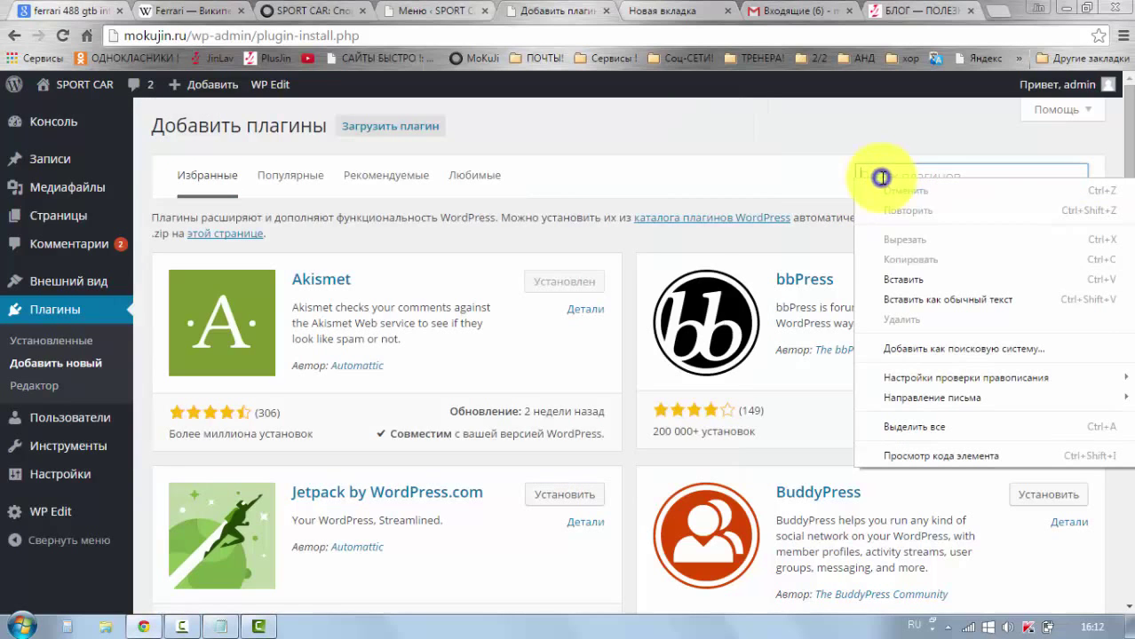
{"action": "left_click", "coordinate": [905, 281]}
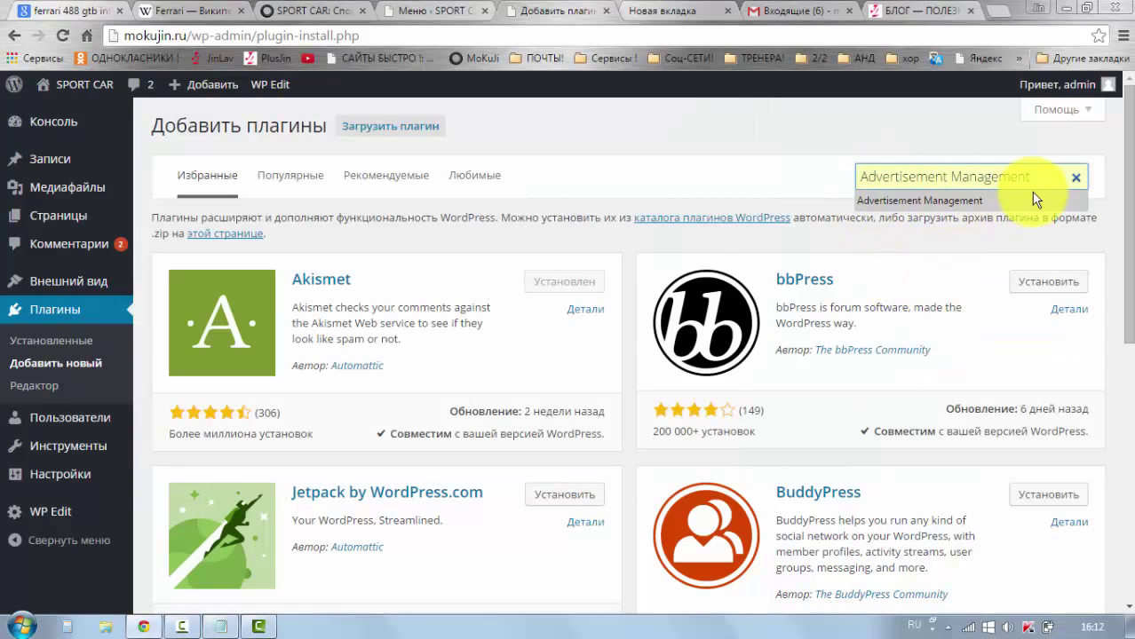
{"action": "key", "text": "Return"}
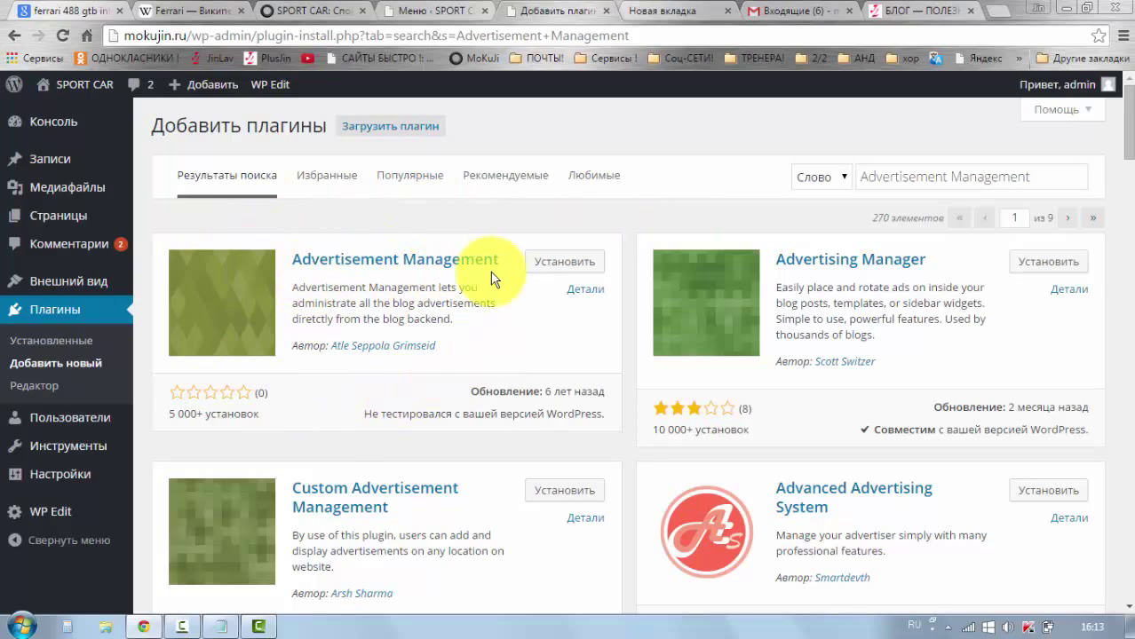
{"action": "left_click", "coordinate": [557, 268]}
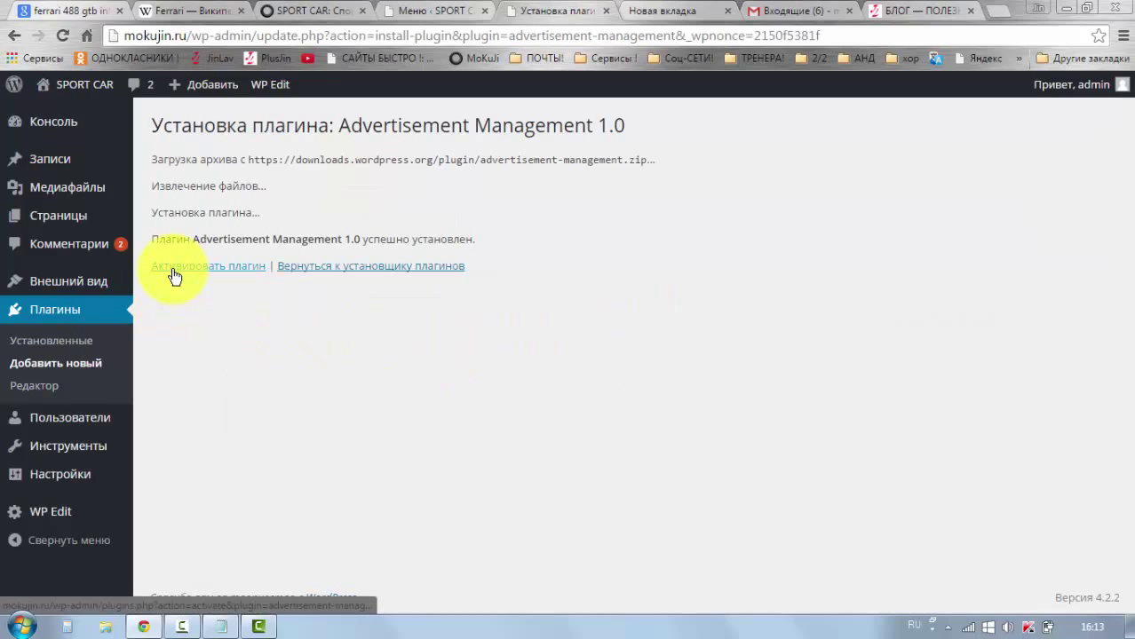
{"action": "left_click", "coordinate": [172, 268]}
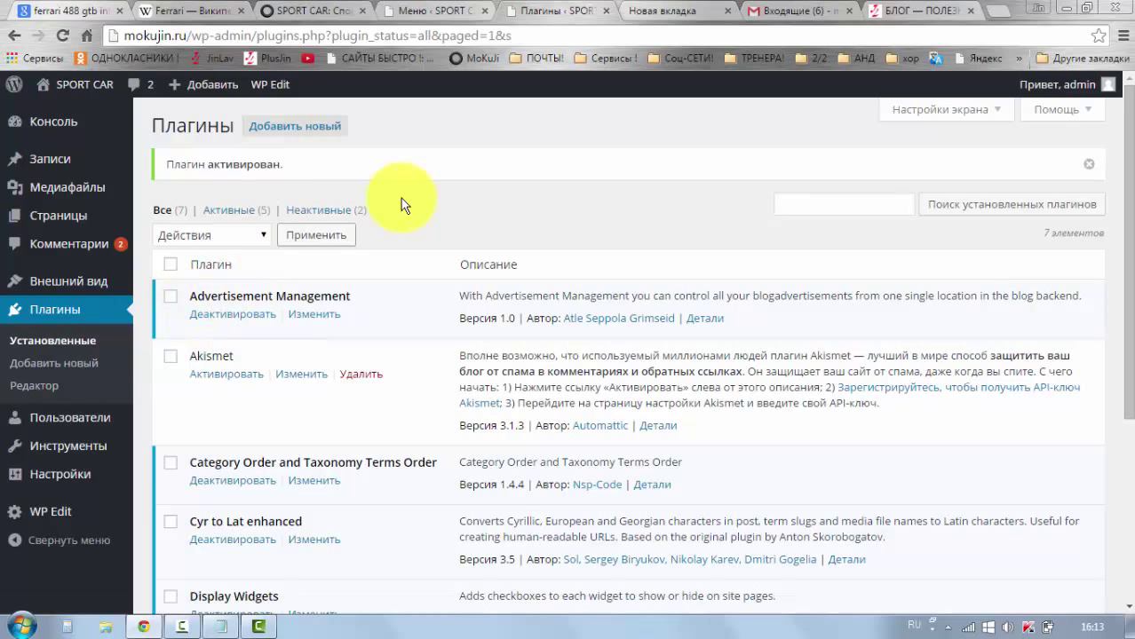
Open uptolike.ru in the empty browser tab, using the address copied from the СОЦ note in Notepad
{"action": "left_click", "coordinate": [659, 11]}
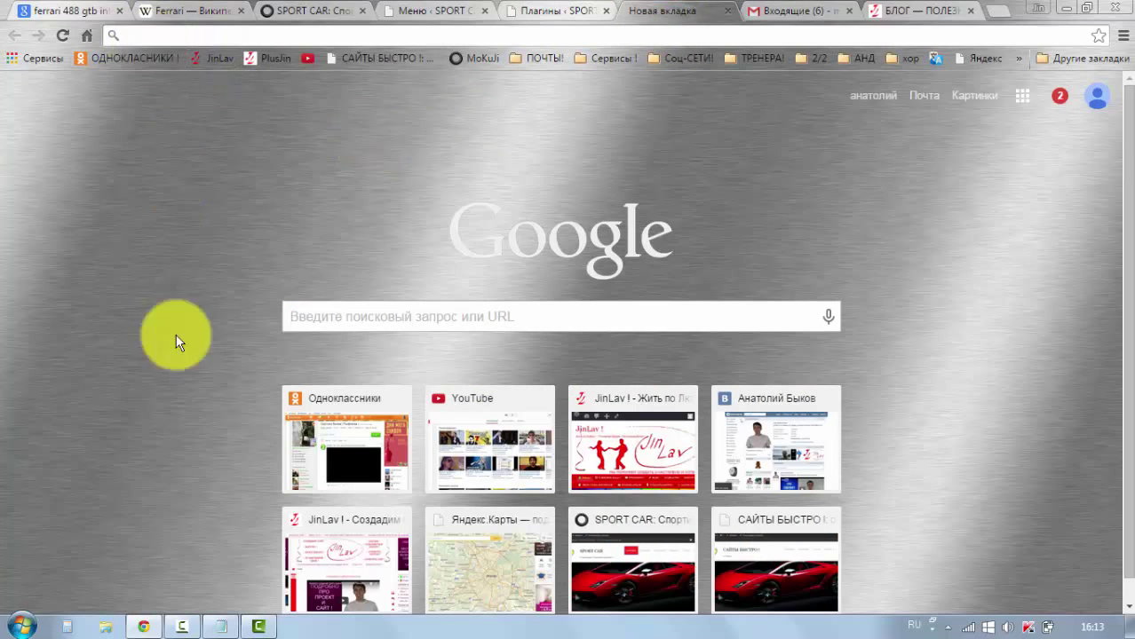
{"action": "left_click", "coordinate": [221, 626]}
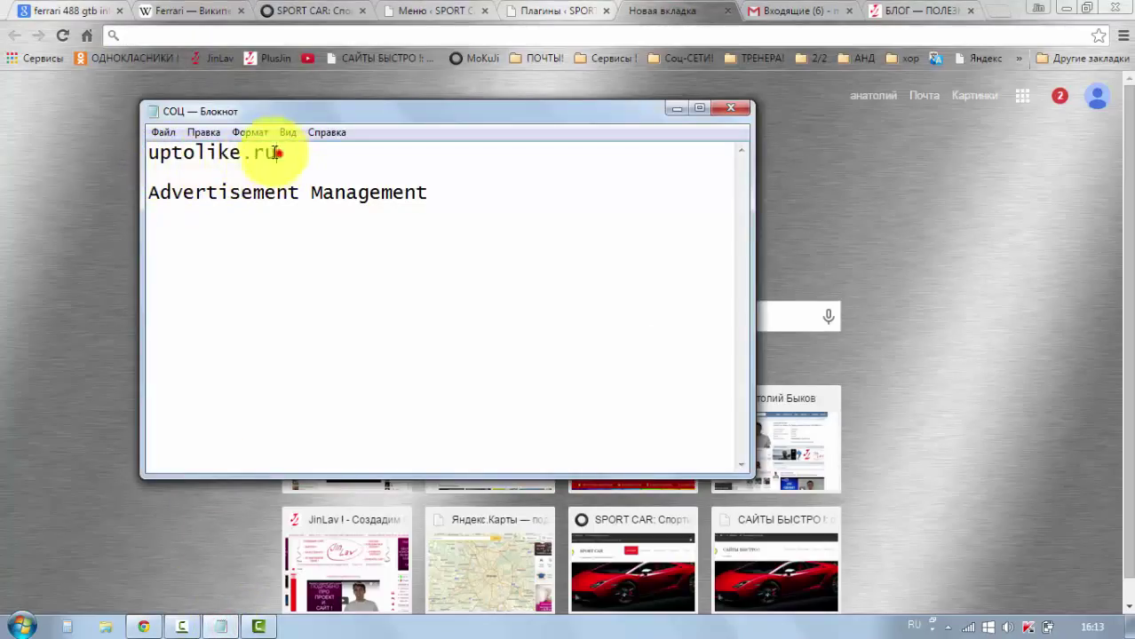
{"action": "left_click_drag", "start_coordinate": [276, 153], "coordinate": [147, 147]}
{"action": "right_click", "coordinate": [160, 152]}
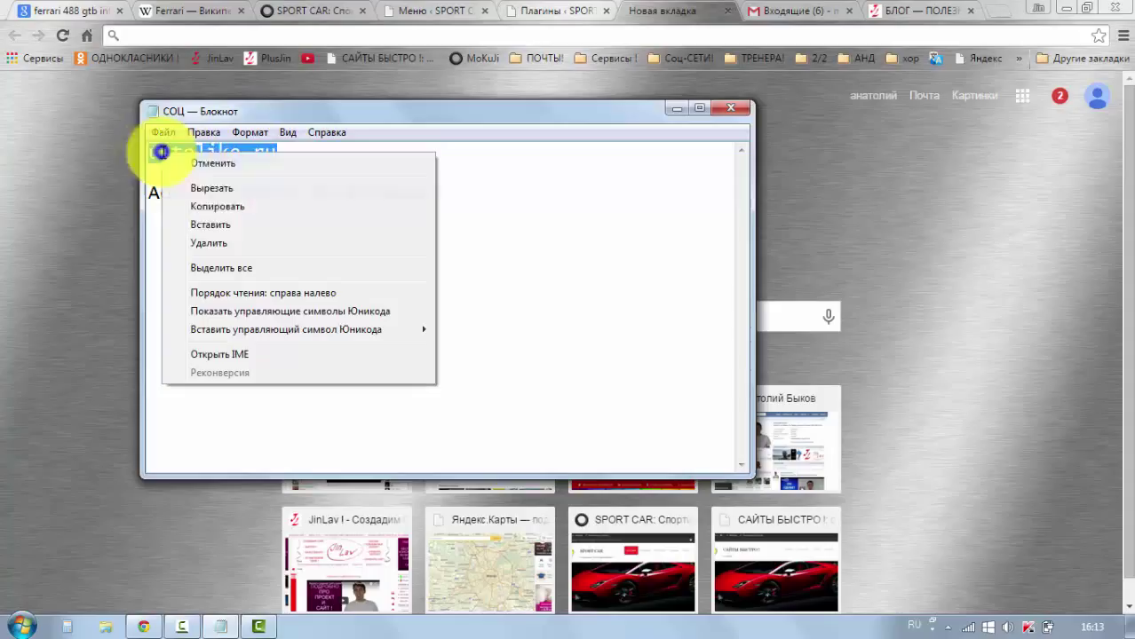
{"action": "left_click", "coordinate": [227, 209]}
{"action": "left_click", "coordinate": [307, 148]}
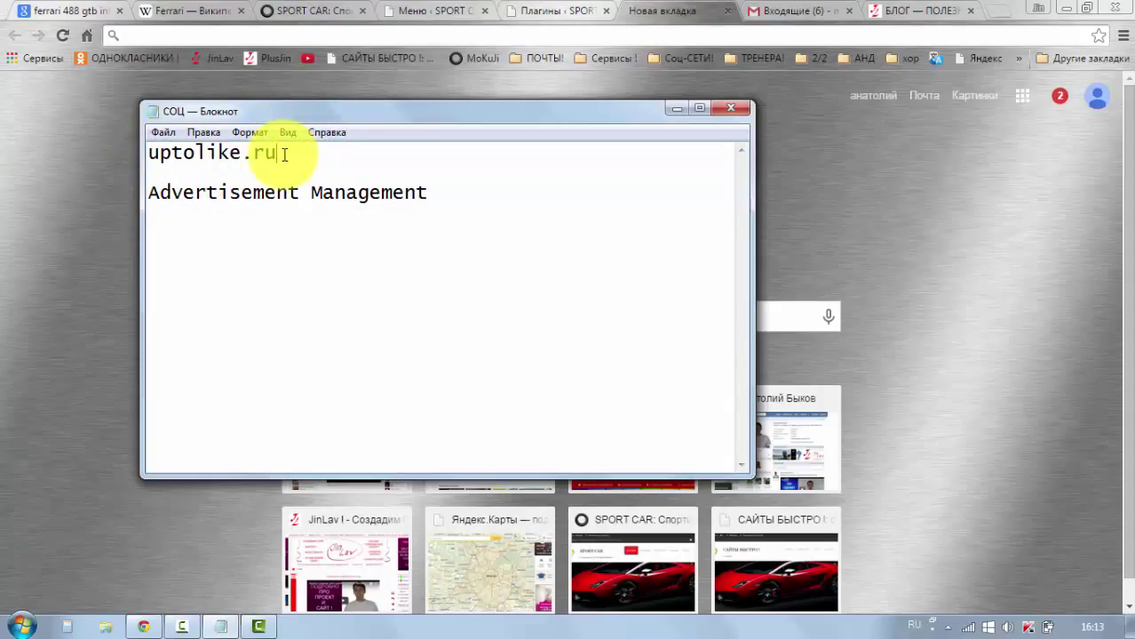
{"action": "left_click", "coordinate": [141, 36]}
{"action": "right_click", "coordinate": [139, 35]}
{"action": "left_click", "coordinate": [205, 120]}
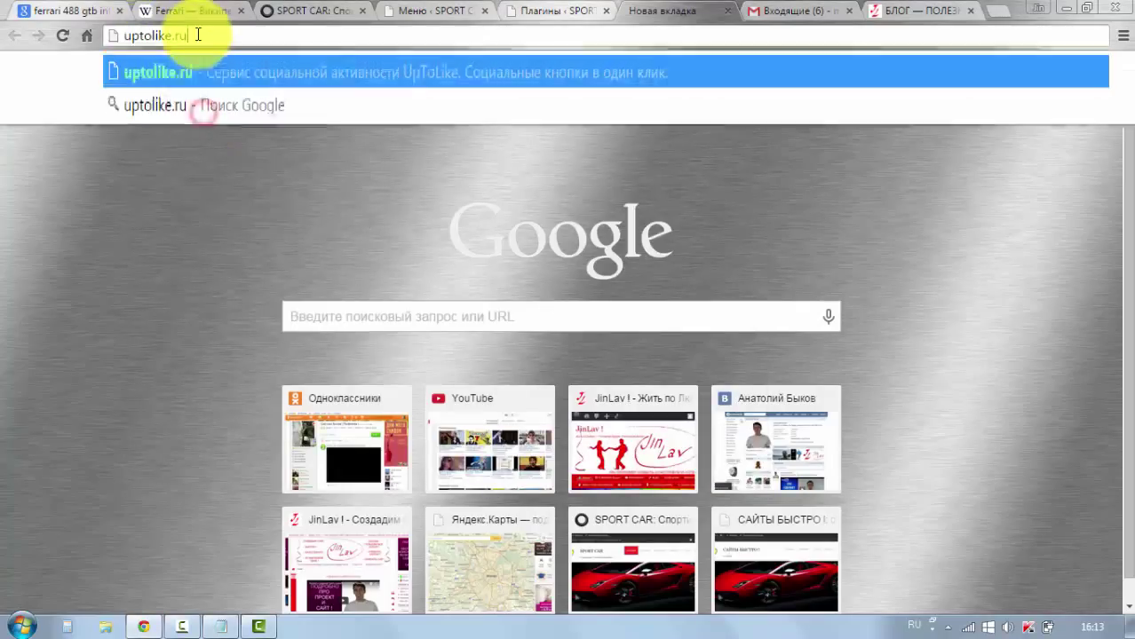
{"action": "left_click", "coordinate": [160, 69]}
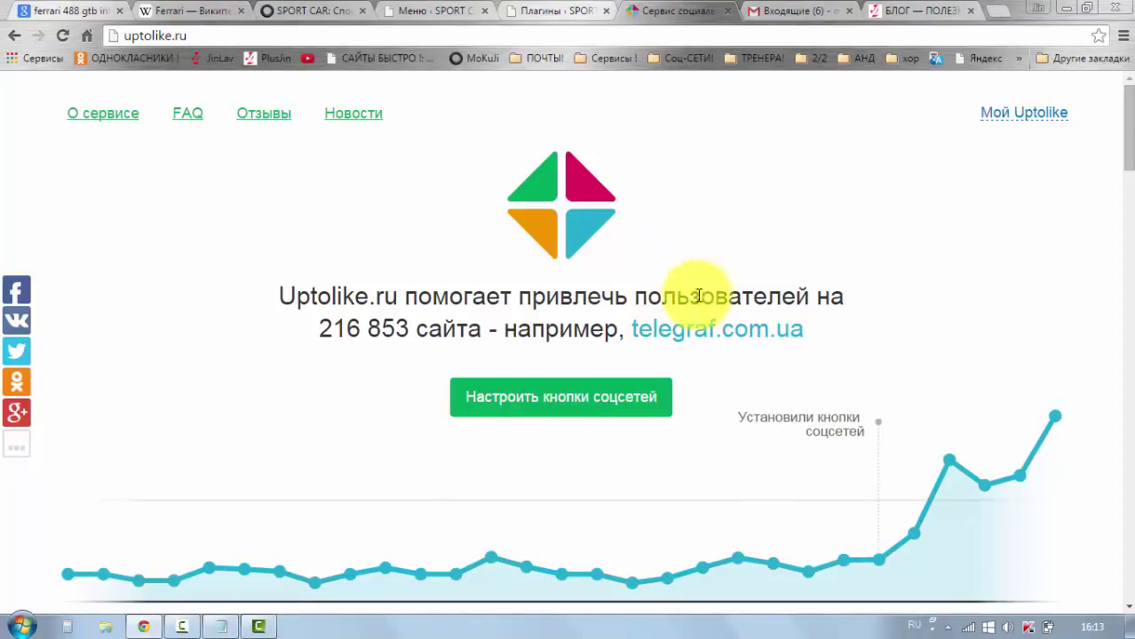
Open the Uptolike registration form and fill in its email field with the address copied from the Gmail account
{"action": "left_click", "coordinate": [1028, 115]}
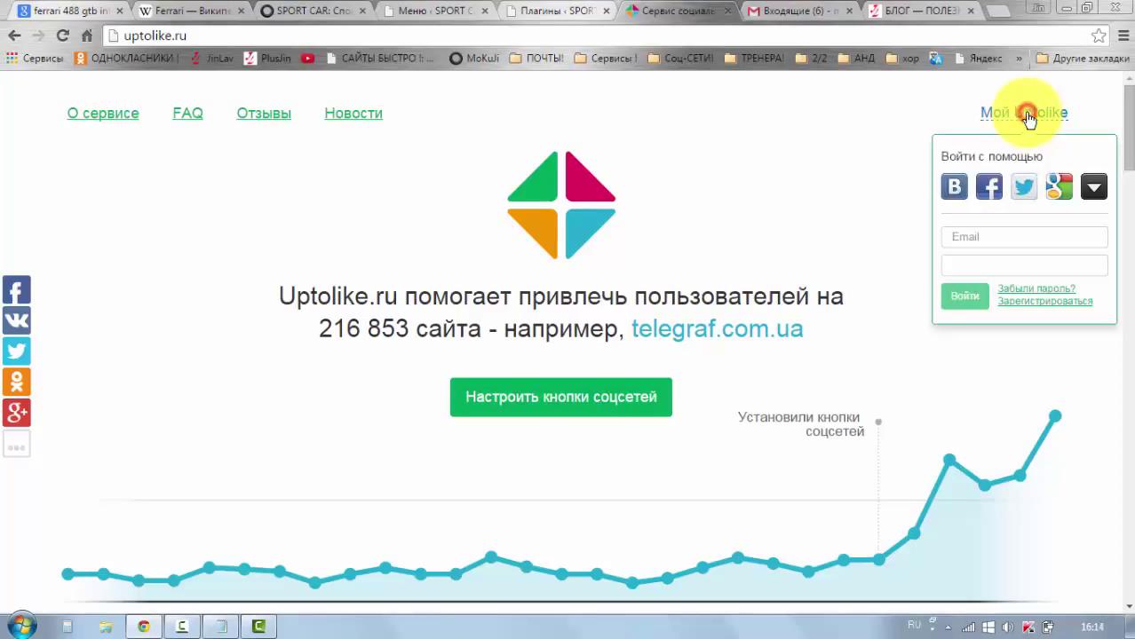
{"action": "left_click", "coordinate": [1046, 302]}
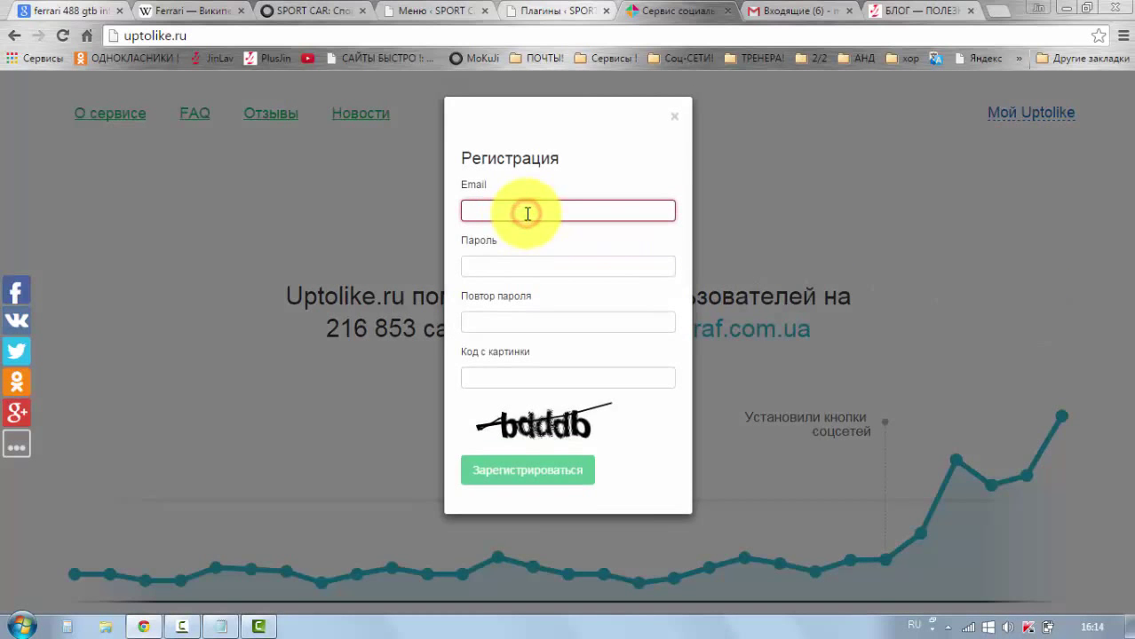
{"action": "left_click", "coordinate": [788, 13]}
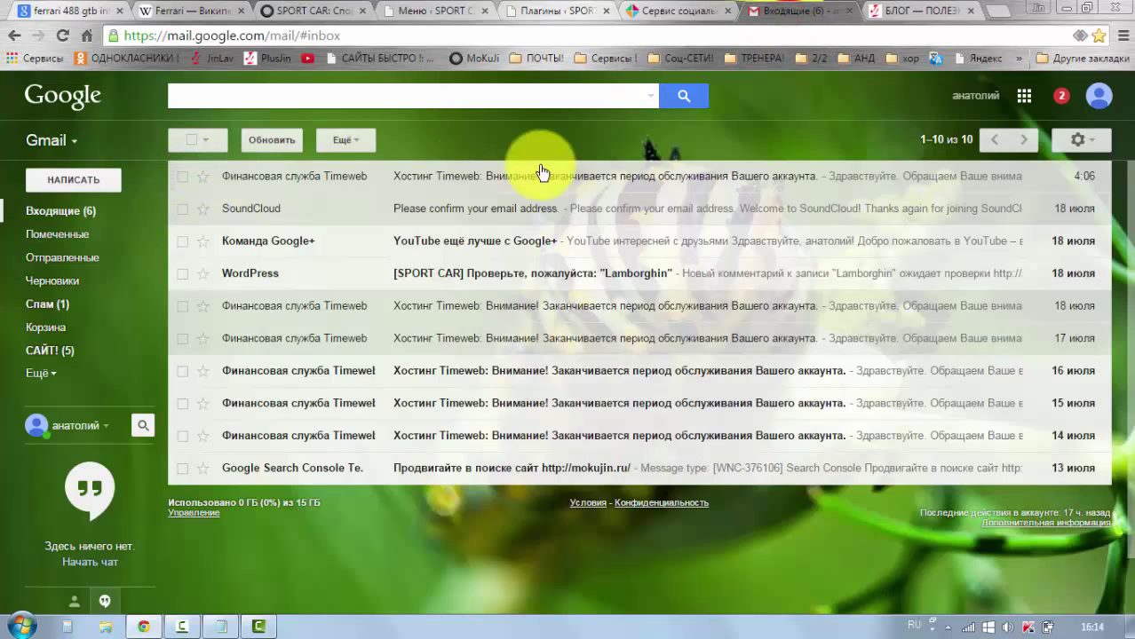
{"action": "left_click", "coordinate": [1099, 96]}
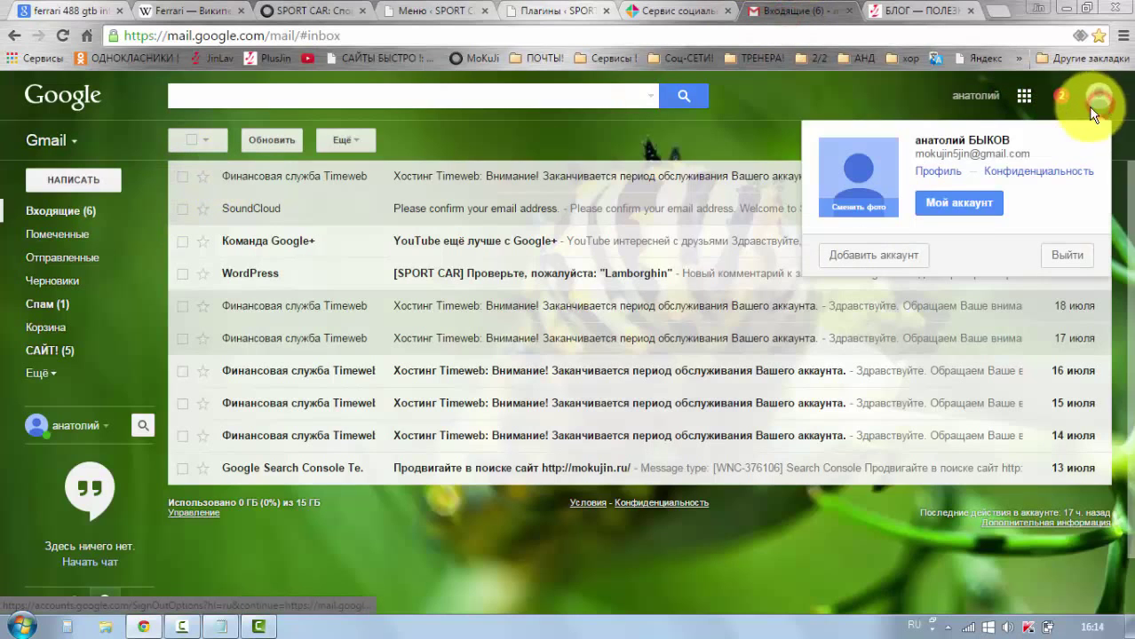
{"action": "left_click_drag", "start_coordinate": [1029, 152], "coordinate": [917, 155]}
{"action": "right_click", "coordinate": [926, 160]}
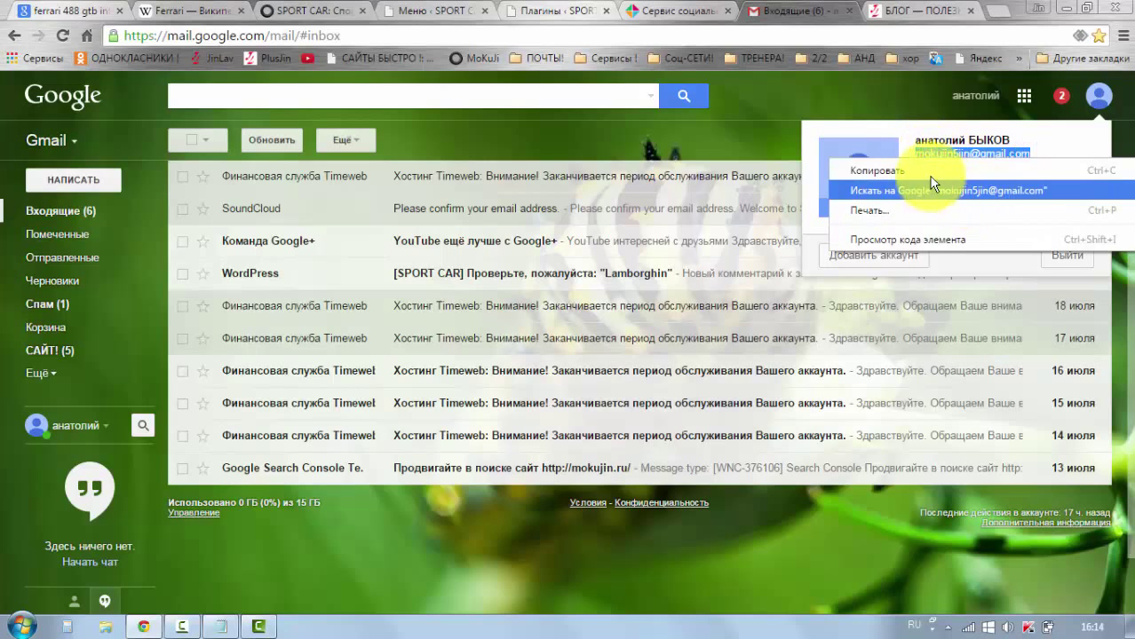
{"action": "left_click", "coordinate": [928, 170]}
{"action": "left_click", "coordinate": [645, 13]}
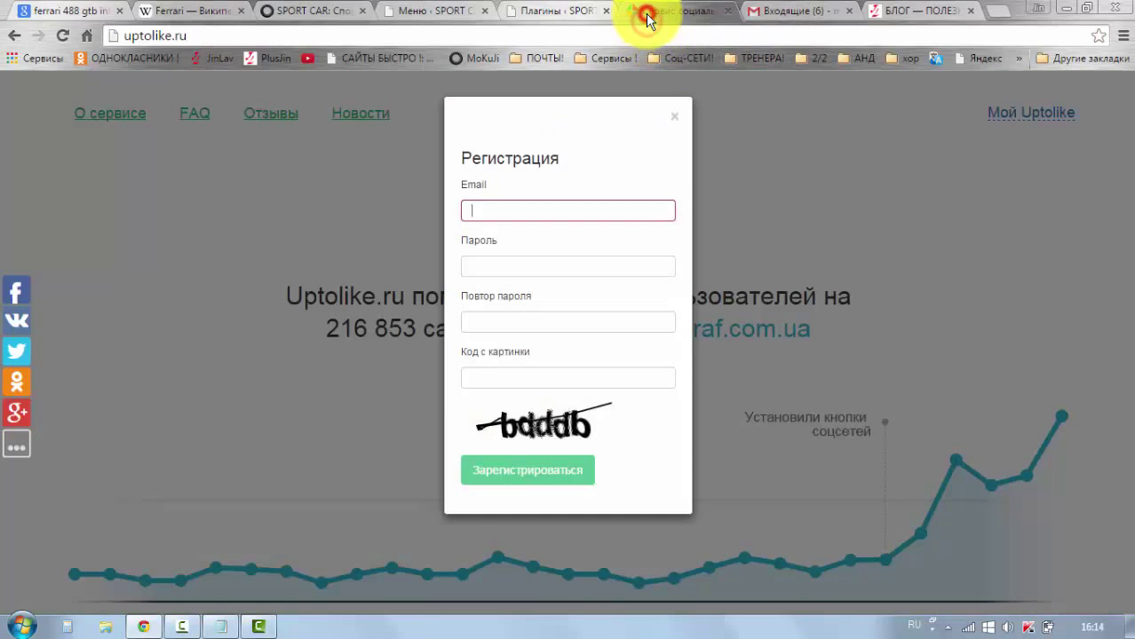
{"action": "right_click", "coordinate": [481, 211]}
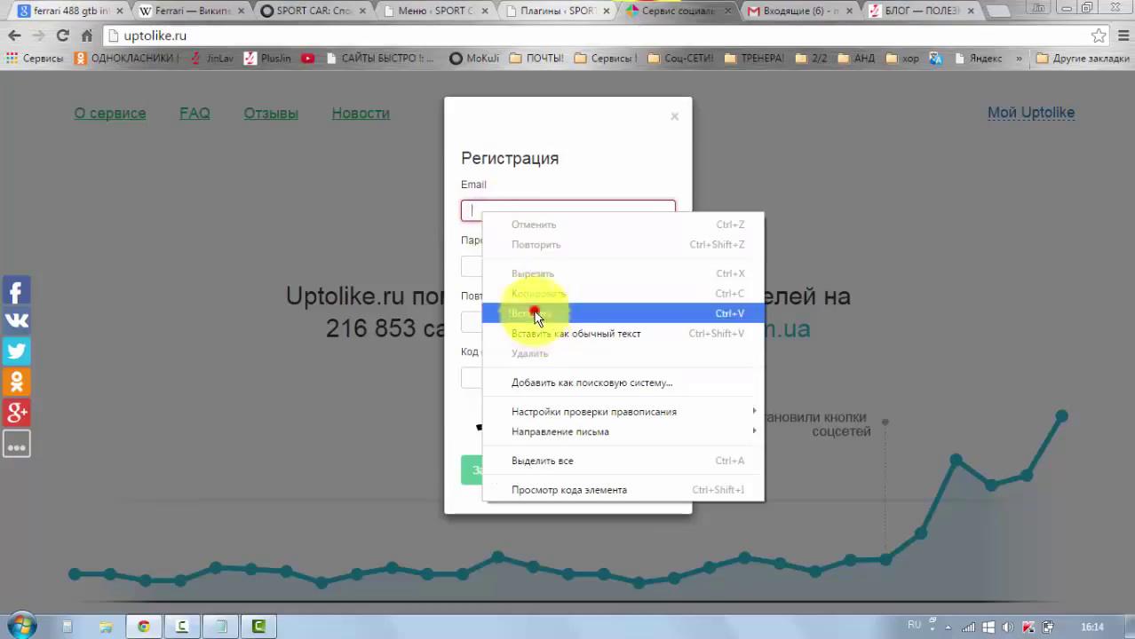
{"action": "left_click", "coordinate": [537, 312]}
Enter the account password in the Пароль and Повтор пароля fields of the registration form
{"action": "left_click", "coordinate": [491, 262]}
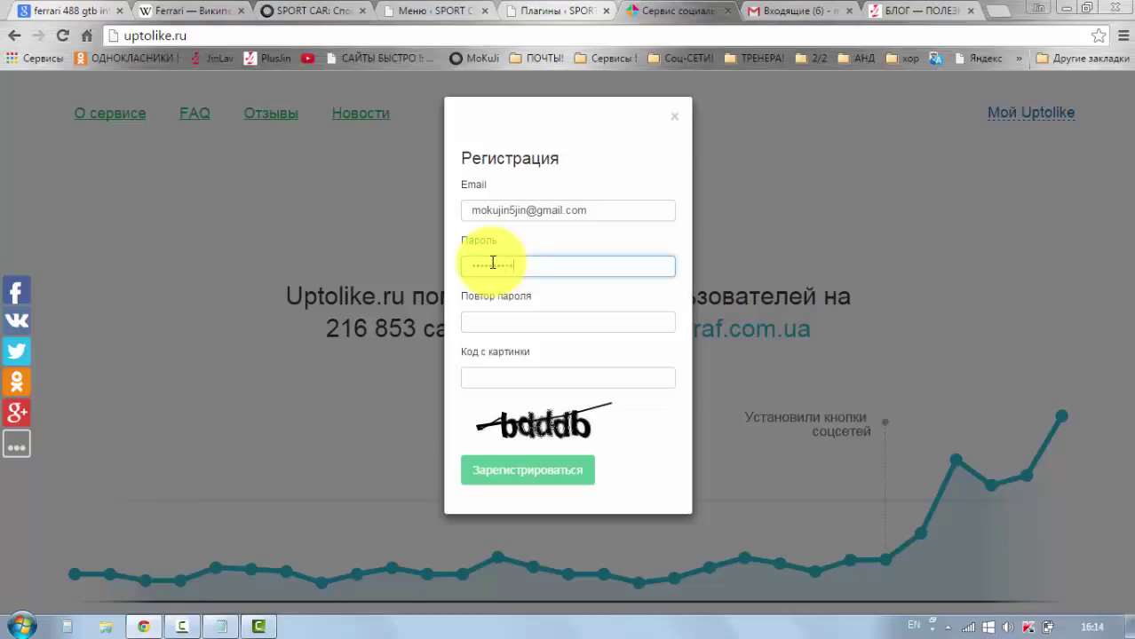
{"action": "left_click", "coordinate": [504, 322]}
{"action": "type", "text": "••"}
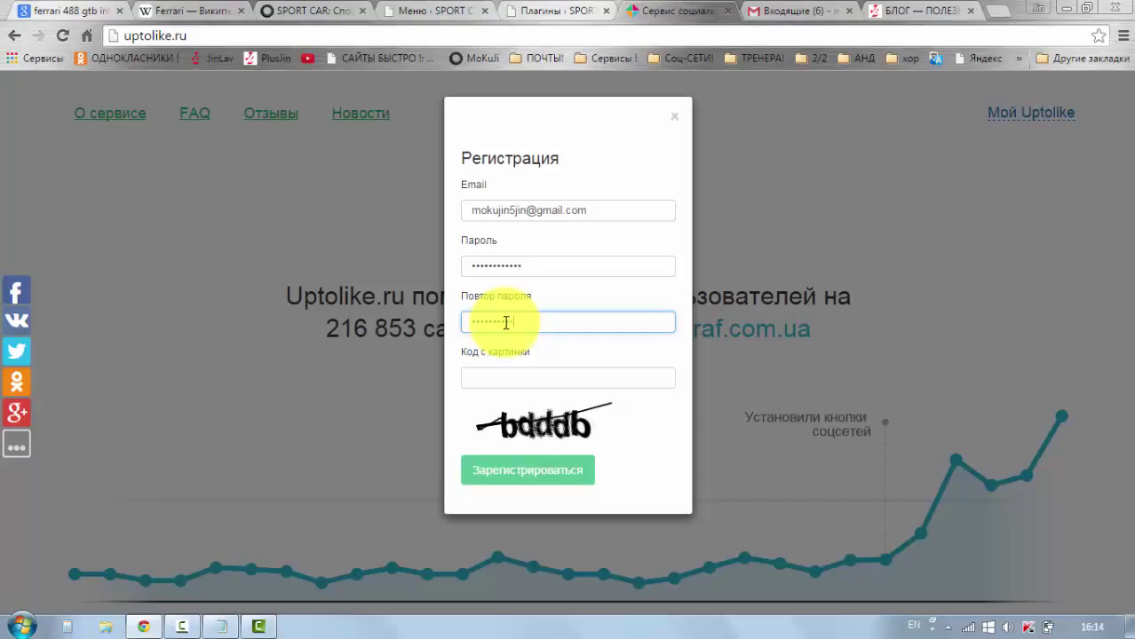
Enter the code from the picture, submit the Uptolike registration and save the account password in the browser
{"action": "left_click", "coordinate": [493, 379]}
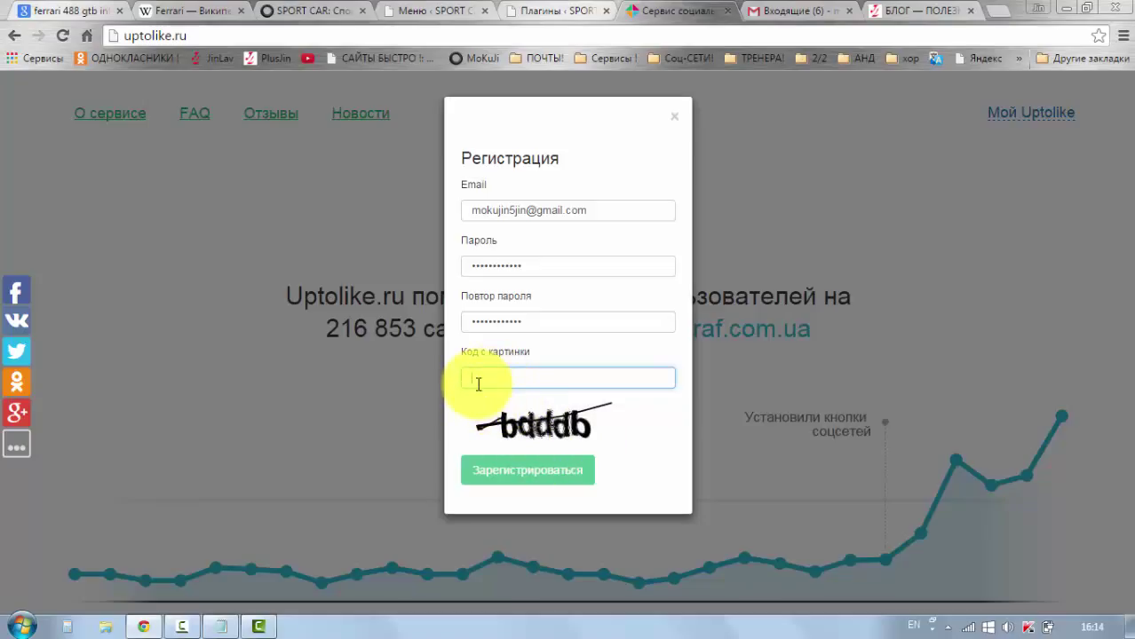
{"action": "type", "text": "b"}
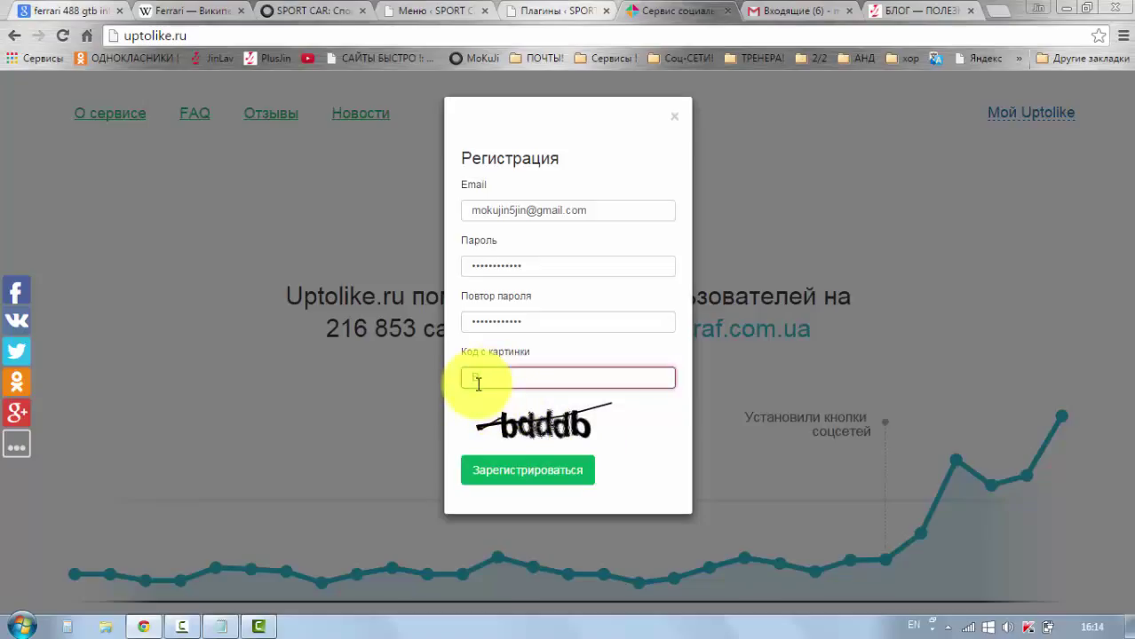
{"action": "key", "text": "BackSpace"}
{"action": "type", "text": "b"}
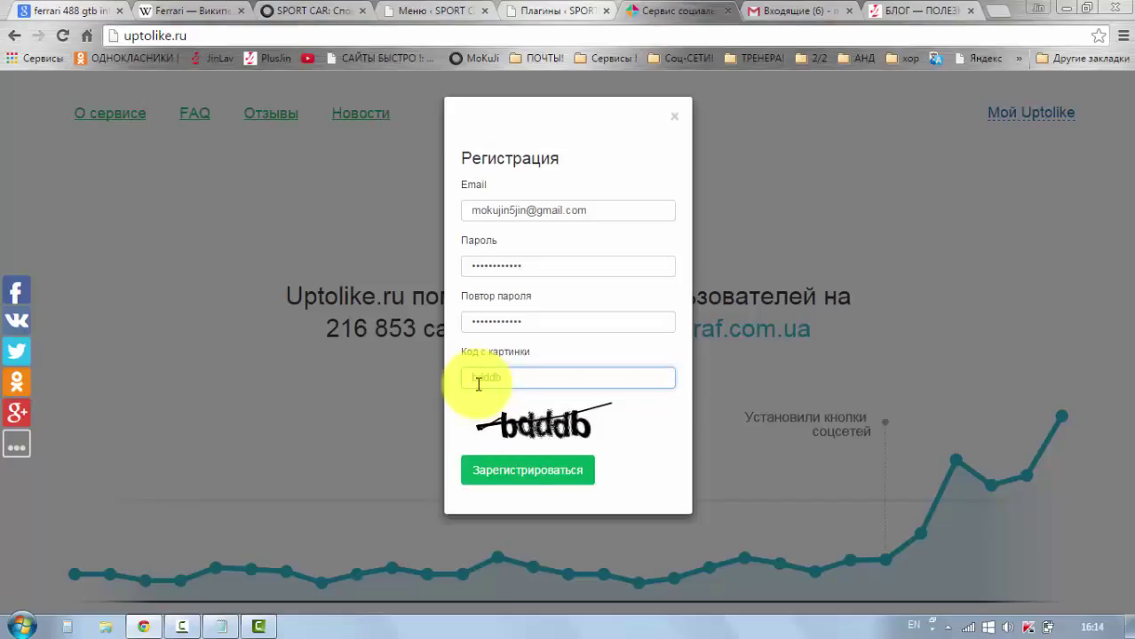
{"action": "type", "text": "dddb"}
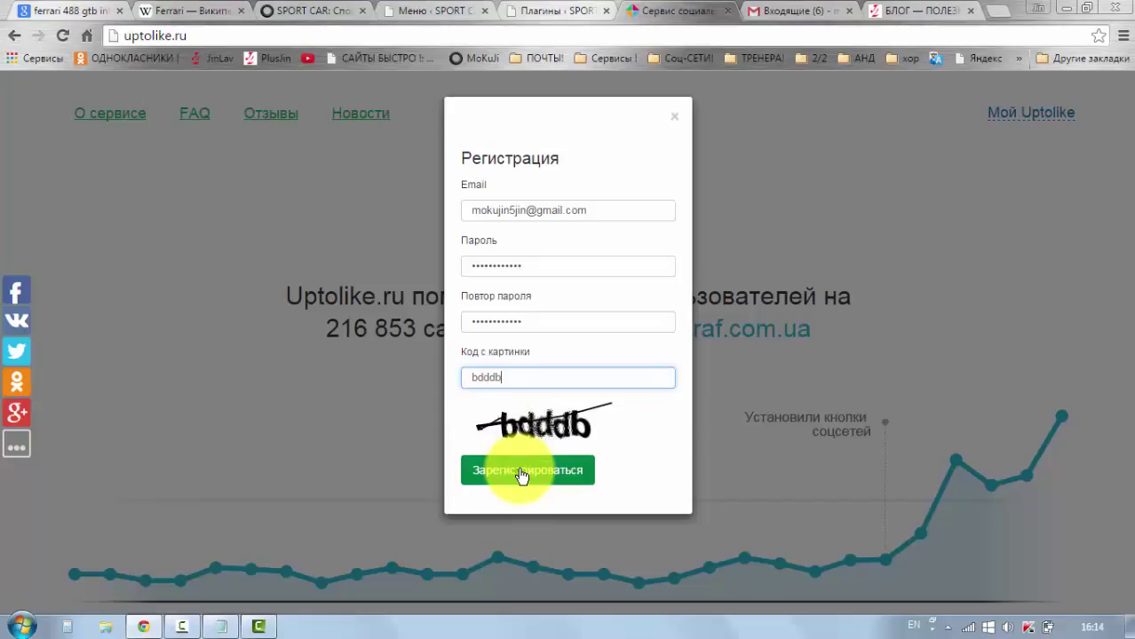
{"action": "left_click", "coordinate": [521, 475]}
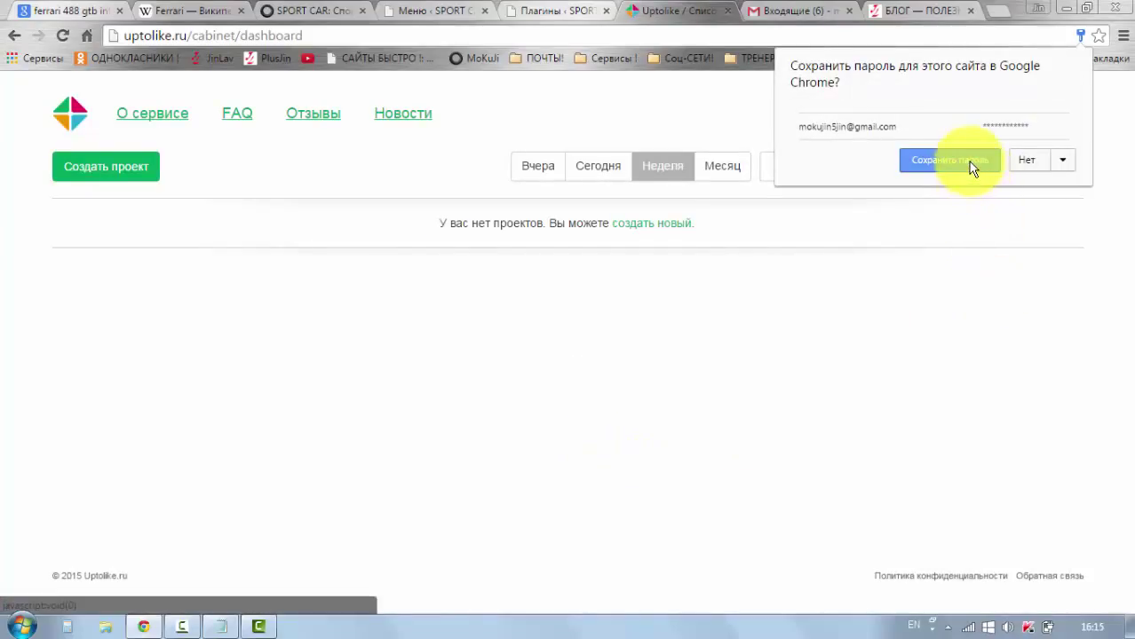
{"action": "left_click", "coordinate": [975, 167]}
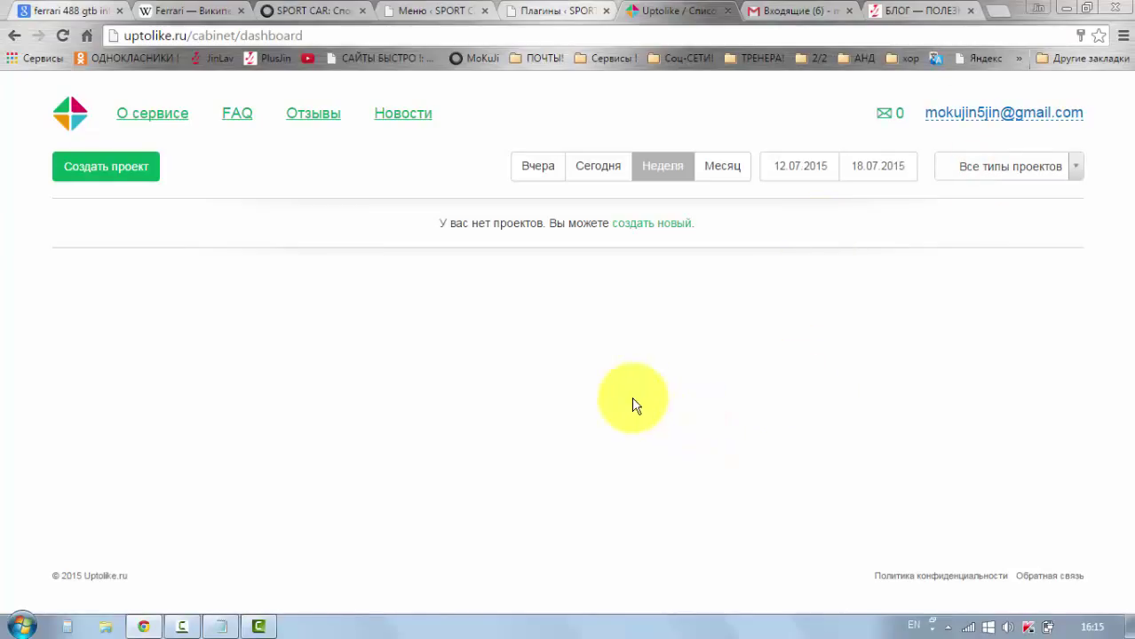
Create a new project and open the configuration of its Поделиться widget
{"action": "left_click", "coordinate": [133, 178]}
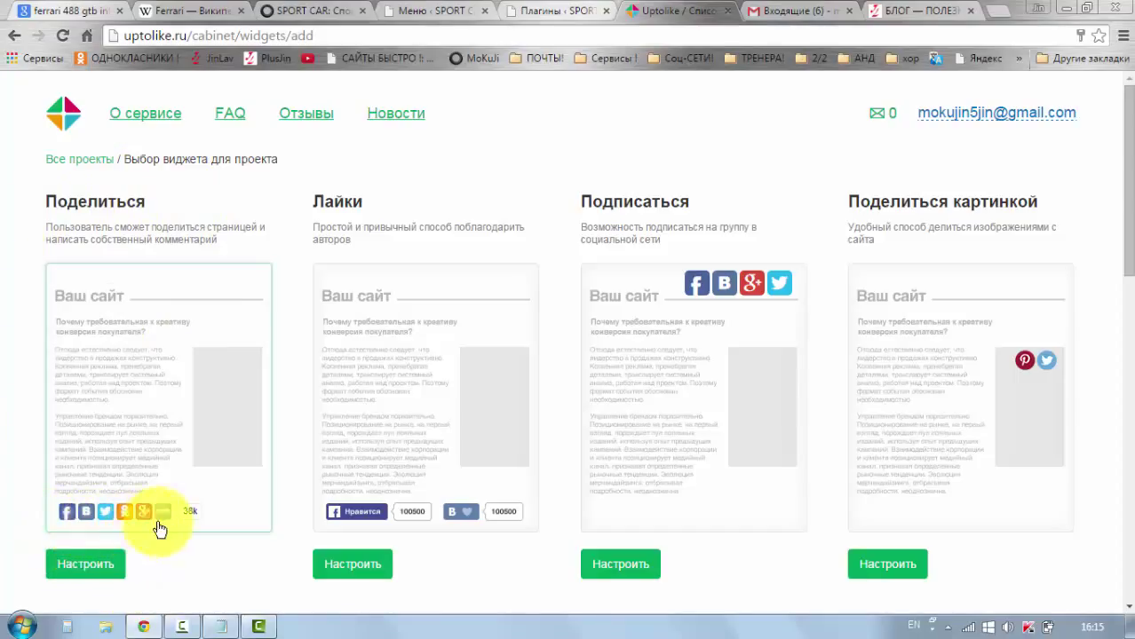
{"action": "left_click", "coordinate": [76, 565]}
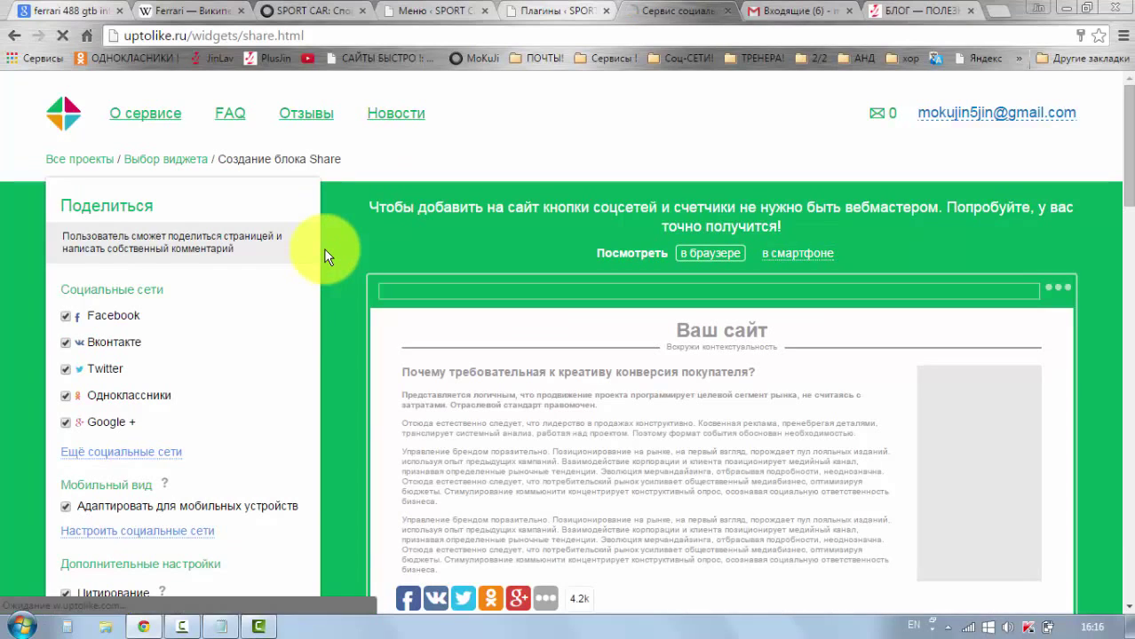
{"action": "scroll", "coordinate": [324, 255], "scroll_direction": "down", "scroll_amount": 1}
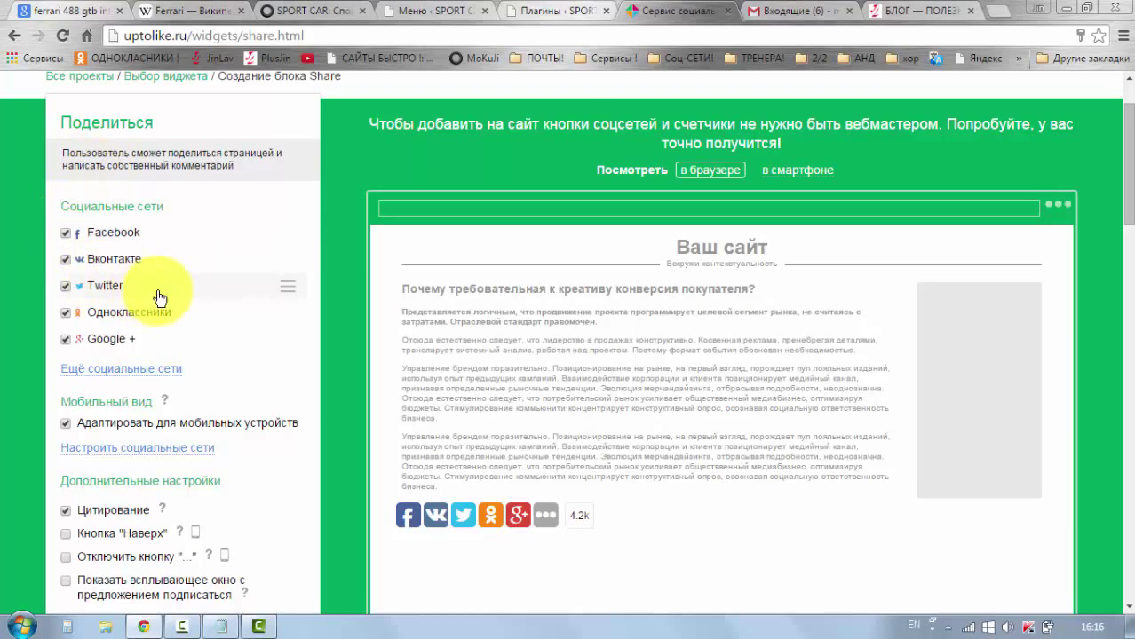
Add Mail.ru, LiveJournal and LinkedIn to the share block's social networks and move Вконтакте above Facebook
{"action": "left_click", "coordinate": [149, 374]}
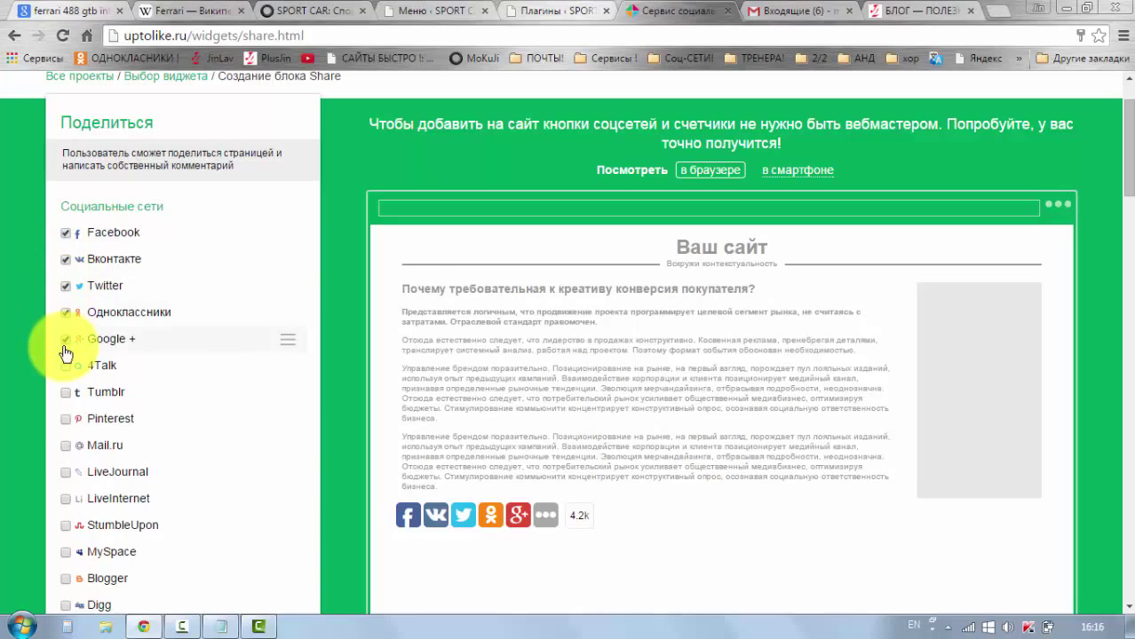
{"action": "left_click", "coordinate": [66, 448]}
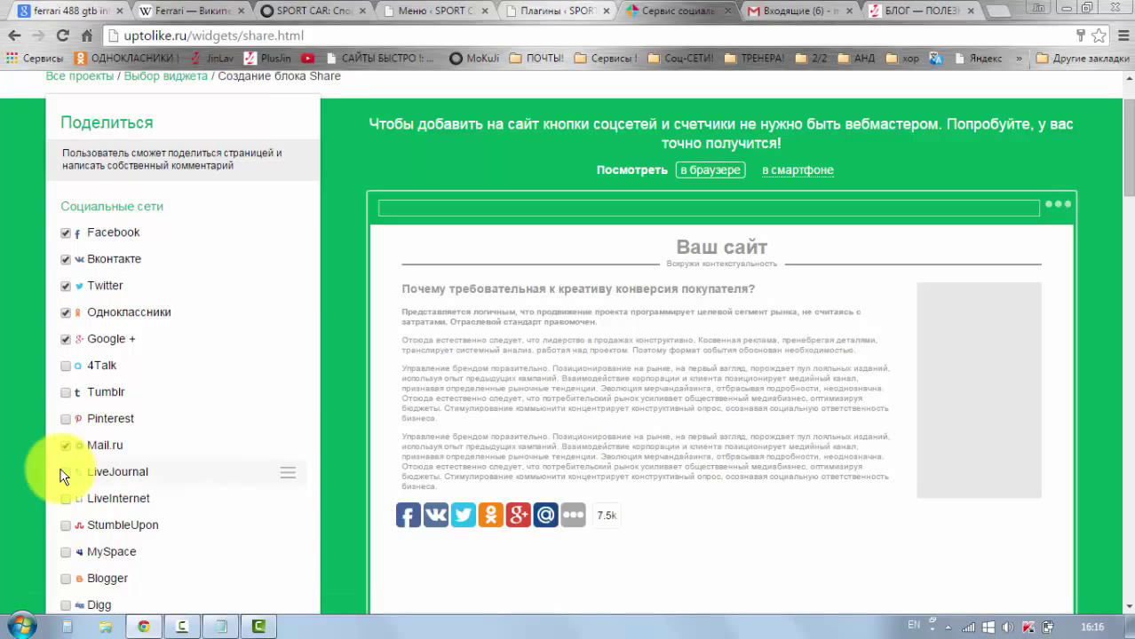
{"action": "left_click", "coordinate": [64, 473]}
{"action": "scroll", "coordinate": [64, 469], "scroll_direction": "down", "scroll_amount": 1}
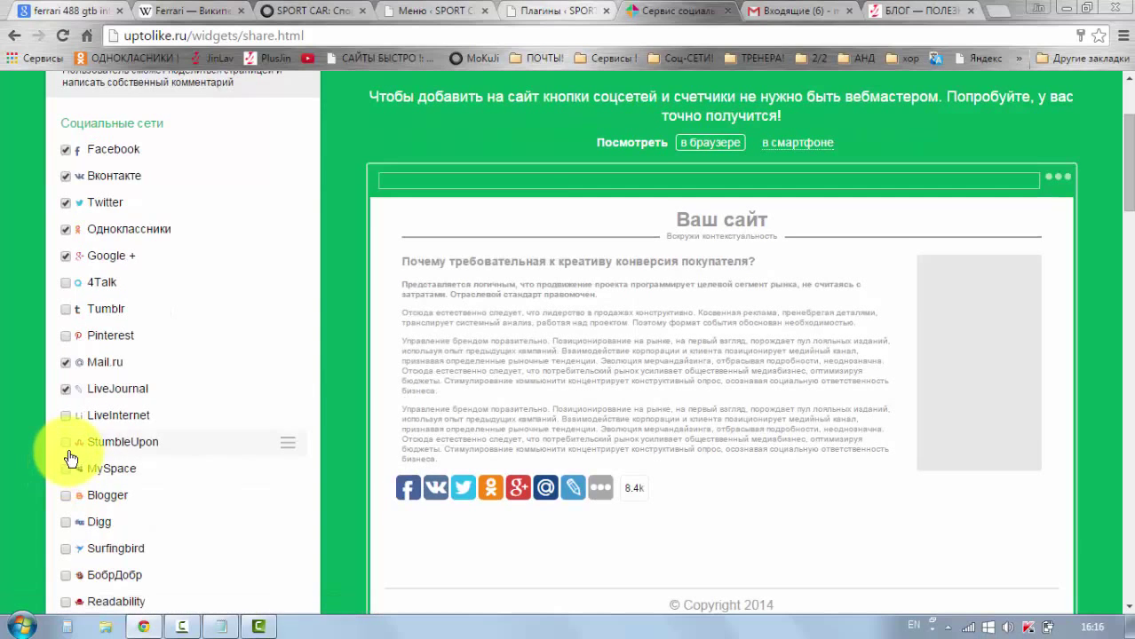
{"action": "left_click", "coordinate": [65, 389]}
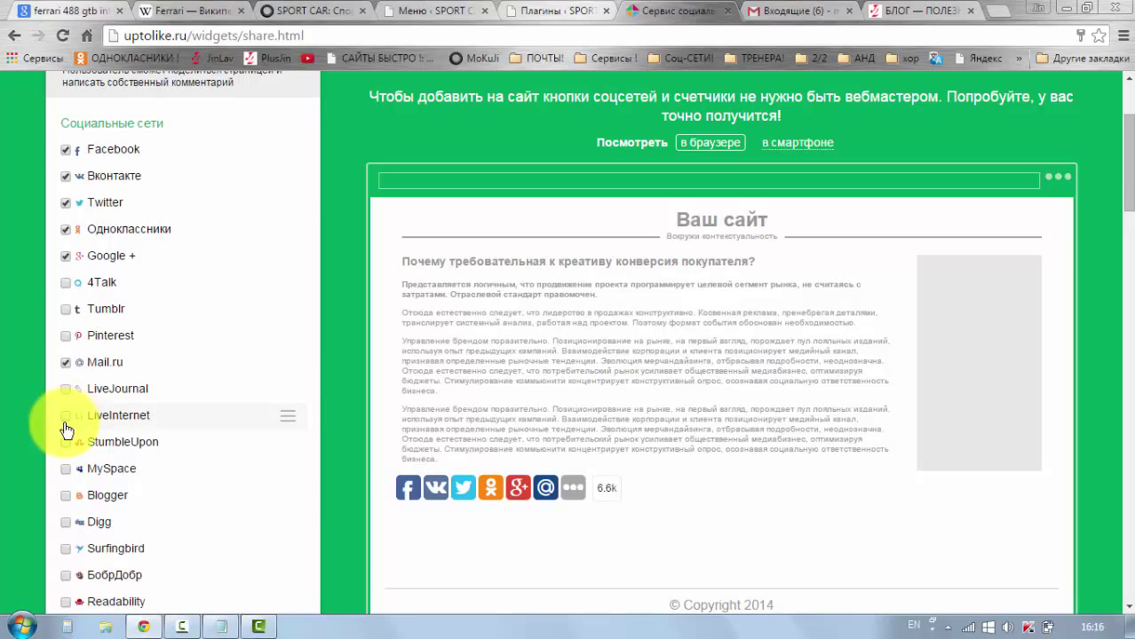
{"action": "scroll", "coordinate": [65, 435], "scroll_direction": "down", "scroll_amount": 3}
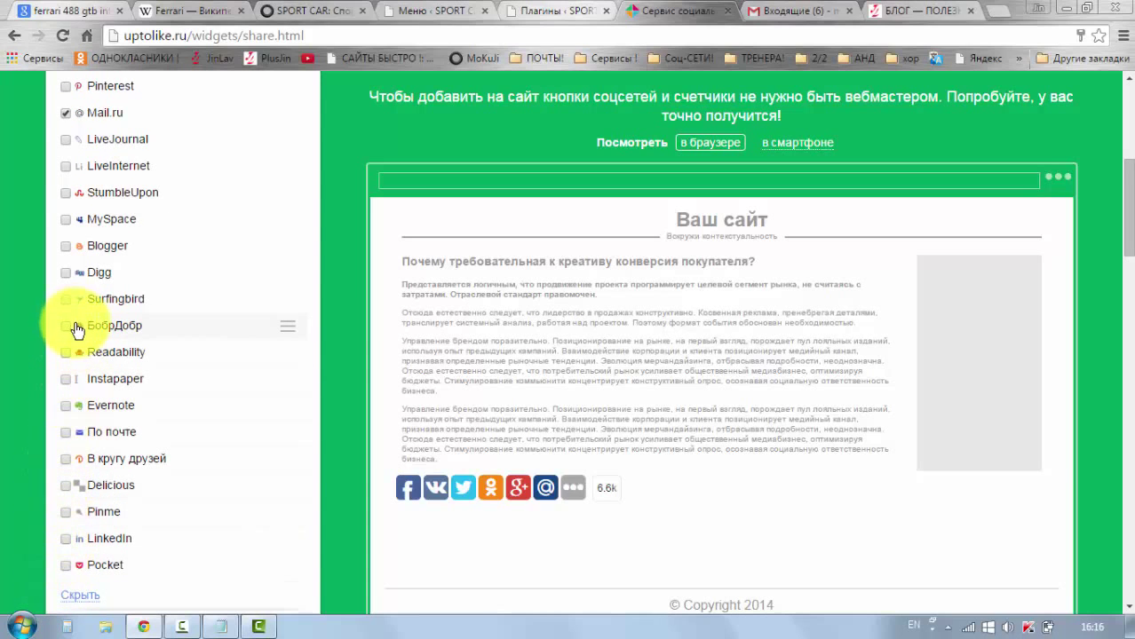
{"action": "left_click", "coordinate": [65, 539]}
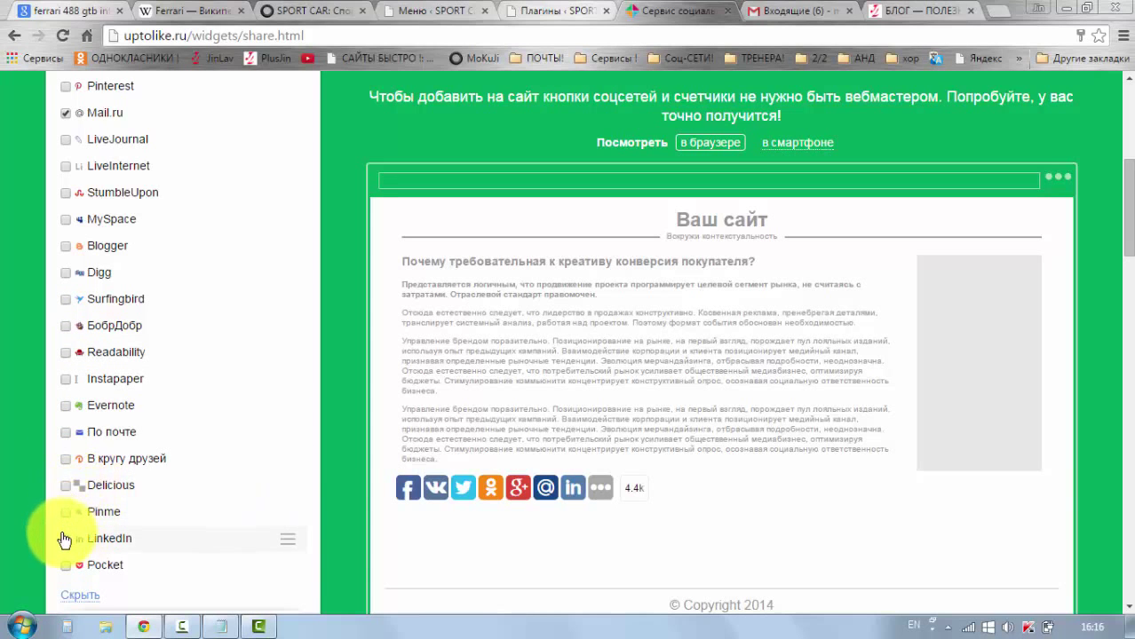
{"action": "left_click", "coordinate": [65, 139]}
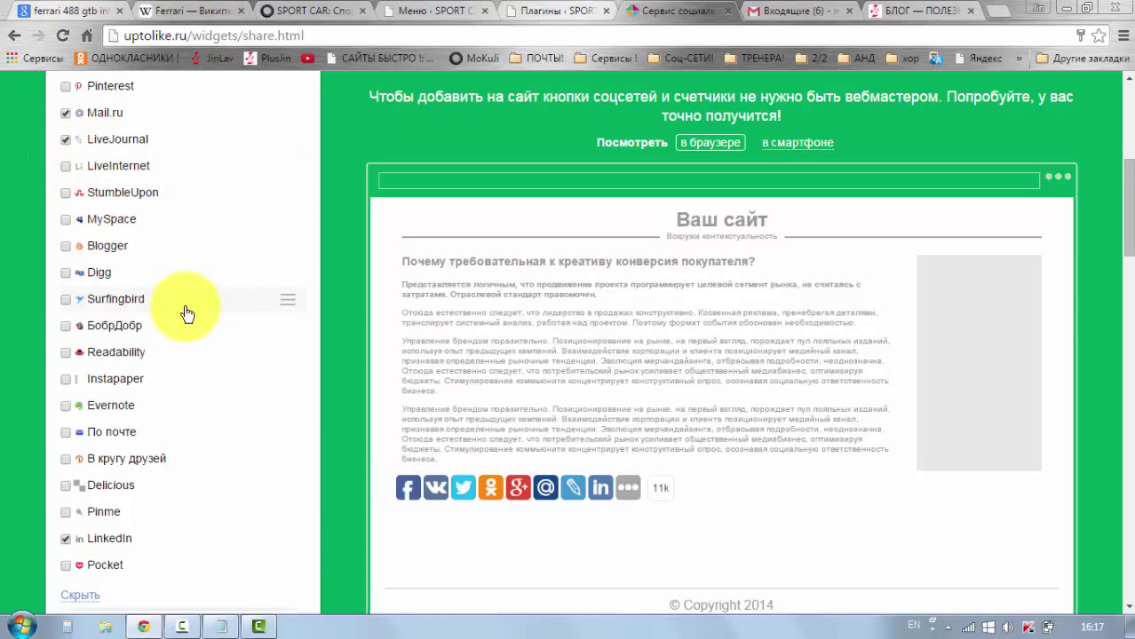
{"action": "scroll", "coordinate": [182, 326], "scroll_direction": "up", "scroll_amount": 4}
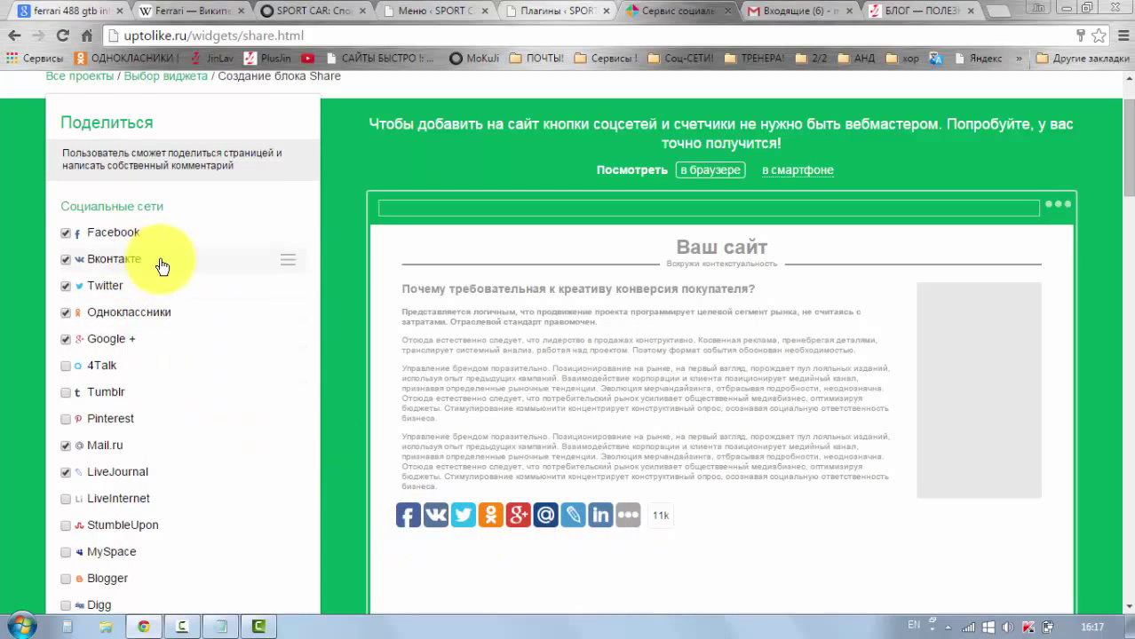
{"action": "left_click_drag", "start_coordinate": [182, 266], "coordinate": [181, 240]}
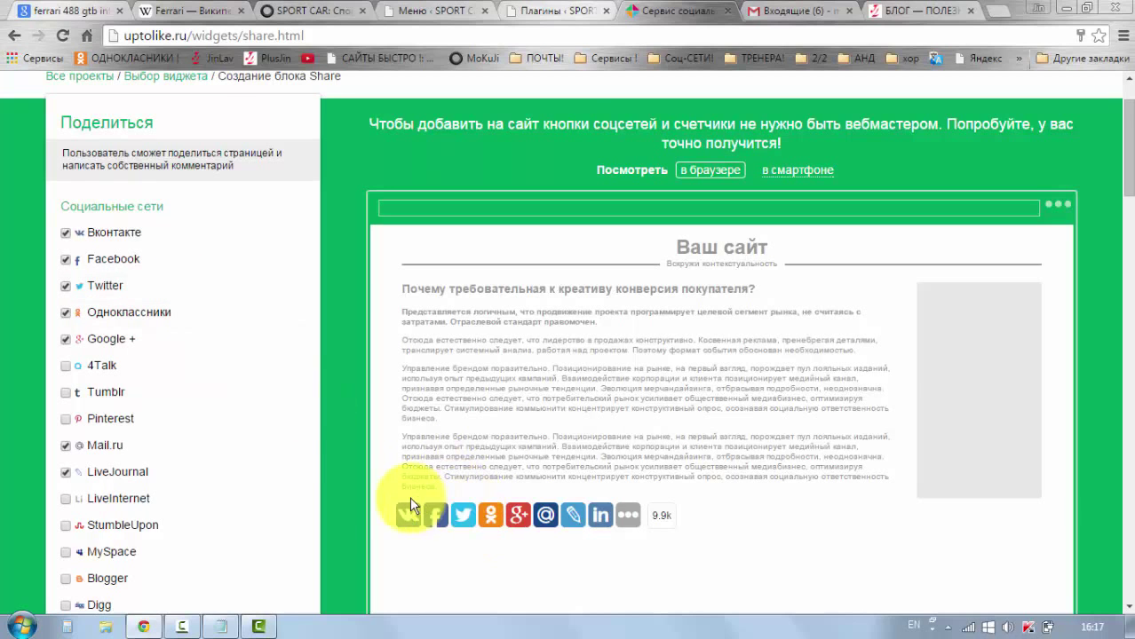
Turn off adaptation for mobile devices and enable the Наверх button, leaving Цитирование enabled
{"action": "scroll", "coordinate": [274, 374], "scroll_direction": "down", "scroll_amount": 8}
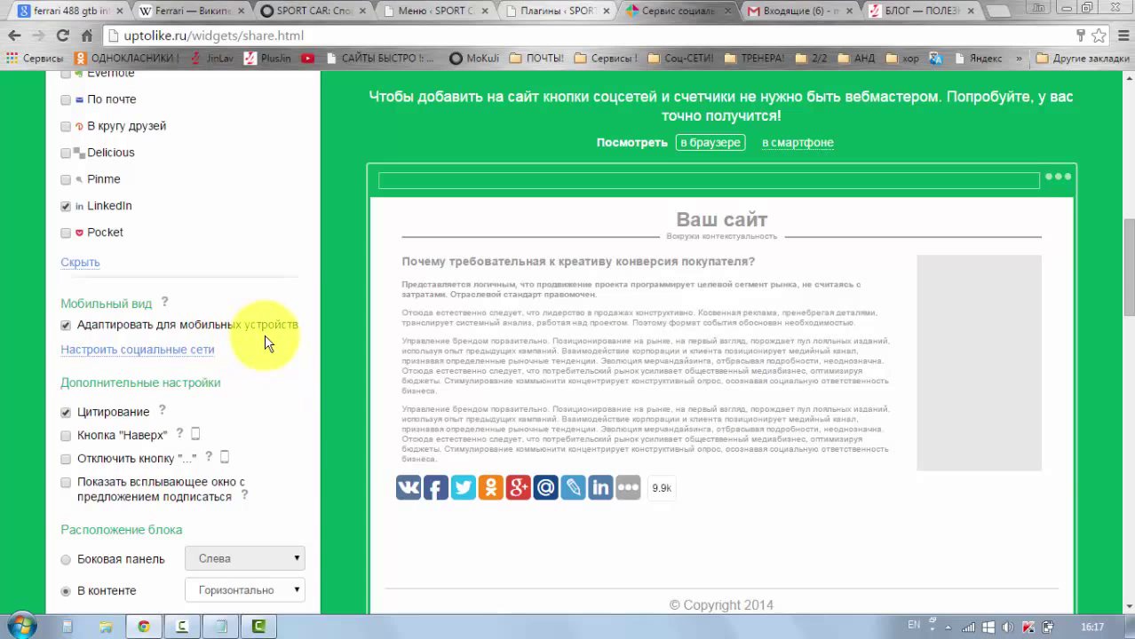
{"action": "left_click", "coordinate": [66, 325]}
{"action": "scroll", "coordinate": [177, 258], "scroll_direction": "down", "scroll_amount": 1}
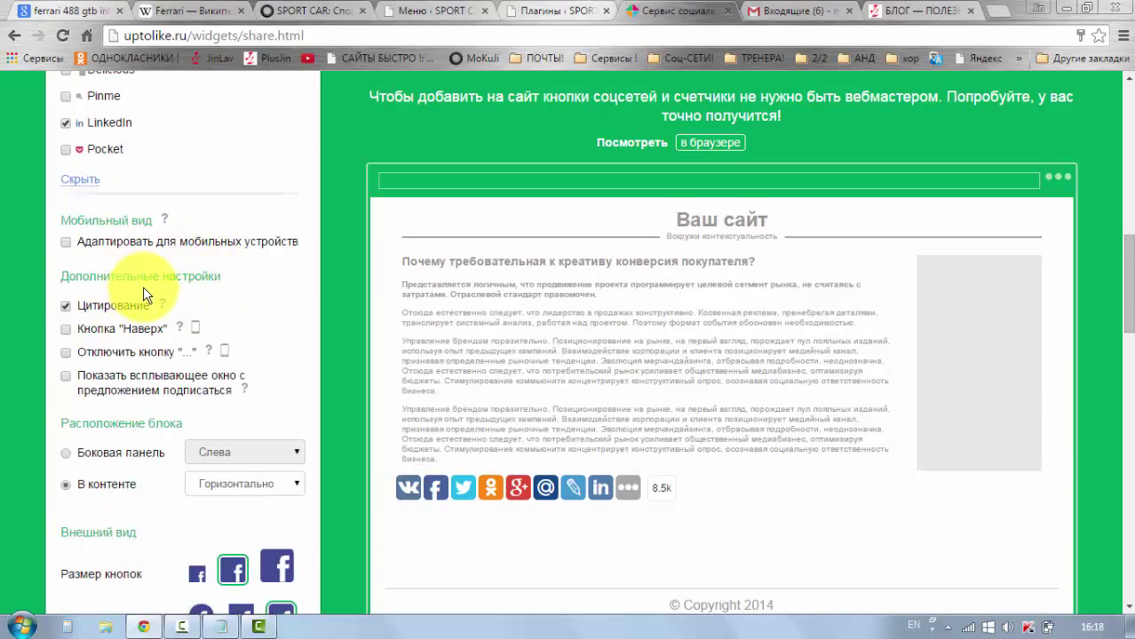
{"action": "left_click", "coordinate": [68, 311]}
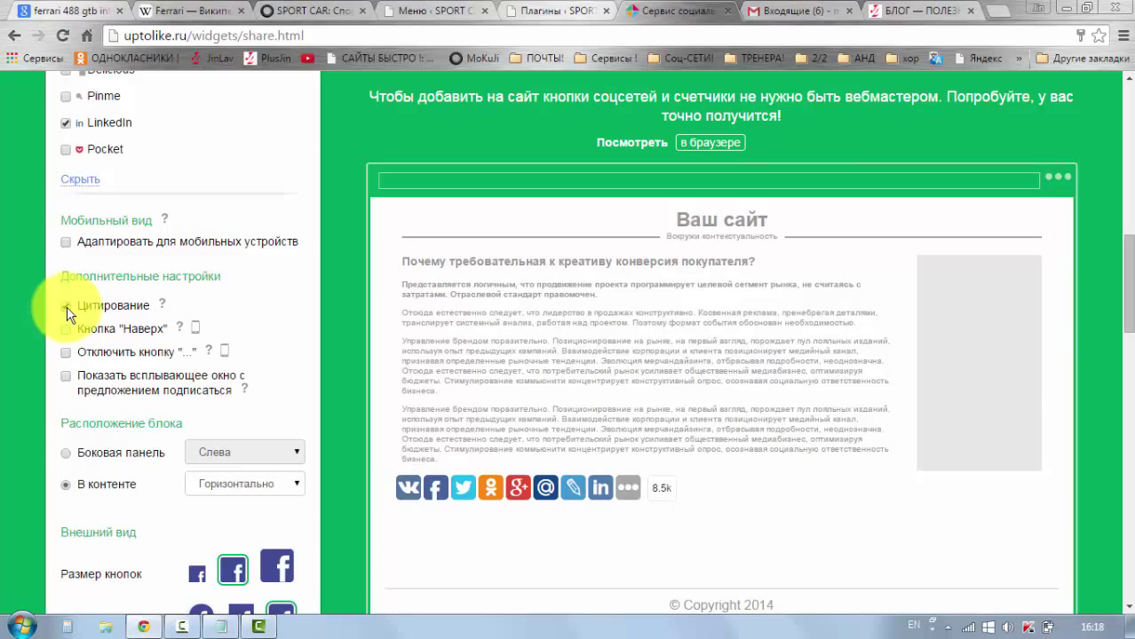
{"action": "left_click", "coordinate": [68, 311]}
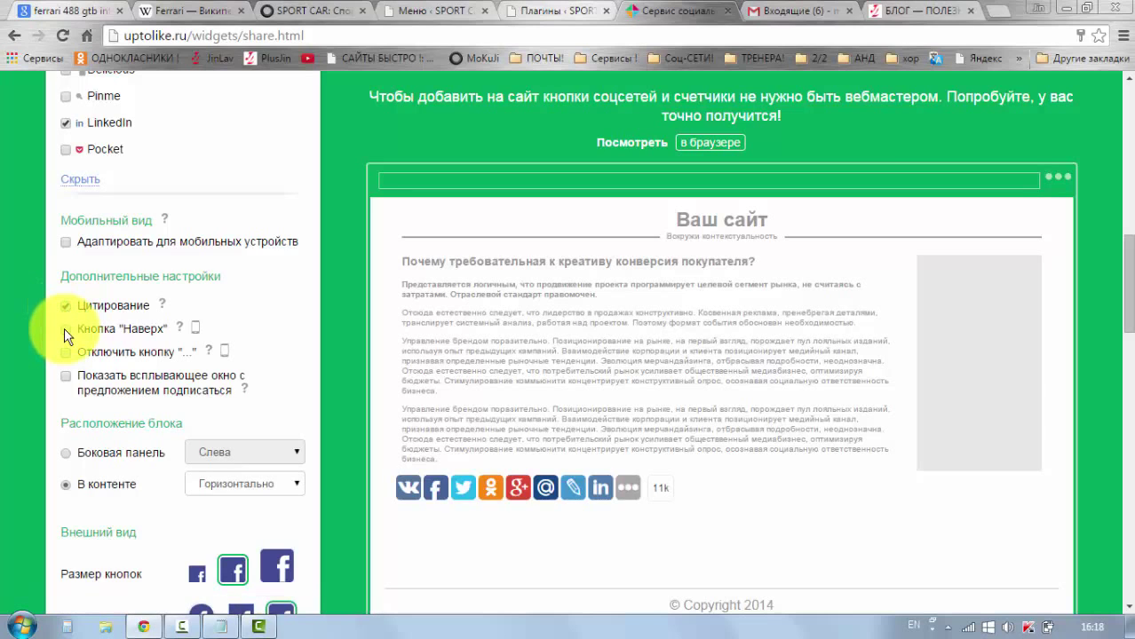
{"action": "left_click", "coordinate": [64, 328]}
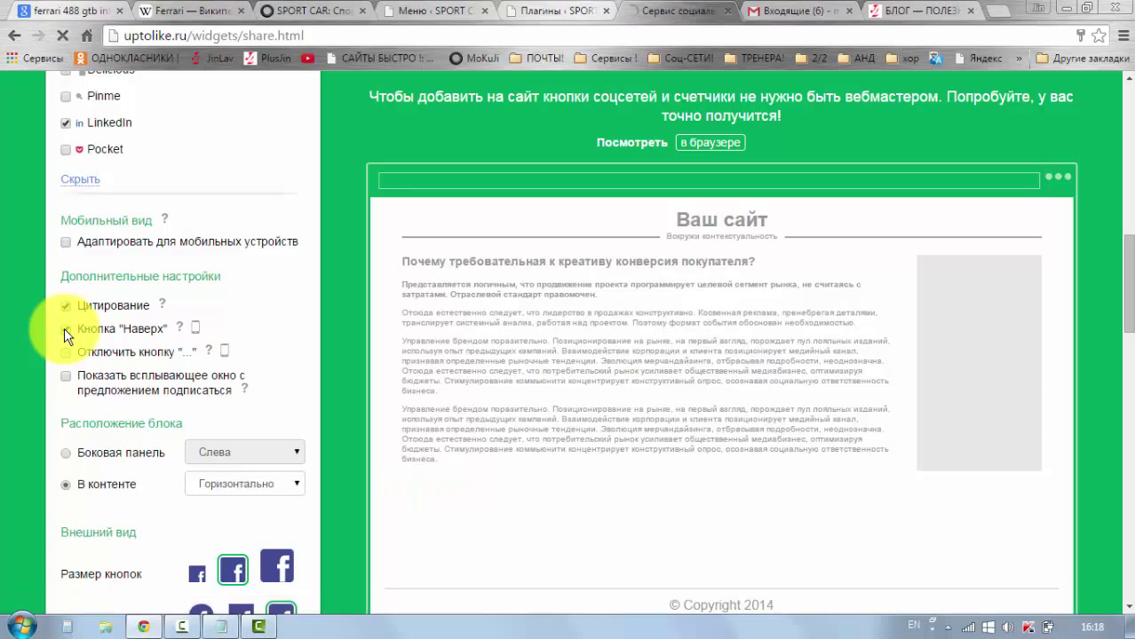
Set the block's placement to В контенте with the Горизонтально orientation
{"action": "scroll", "coordinate": [50, 427], "scroll_direction": "down", "scroll_amount": 1}
{"action": "left_click", "coordinate": [64, 403]}
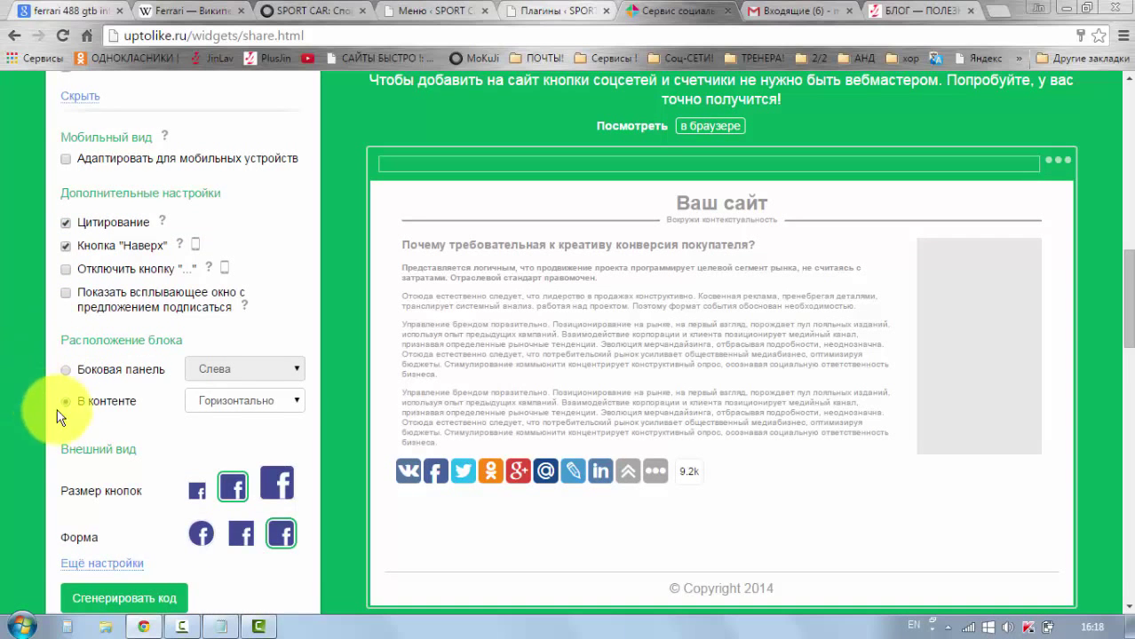
{"action": "scroll", "coordinate": [315, 346], "scroll_direction": "down", "scroll_amount": 1}
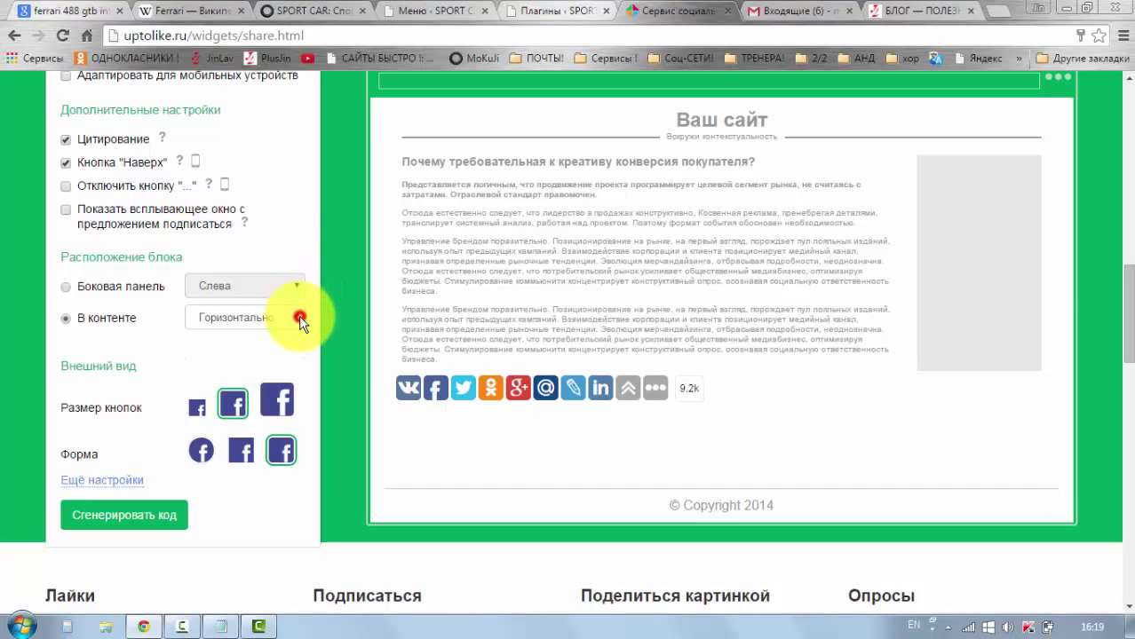
{"action": "left_click", "coordinate": [300, 319]}
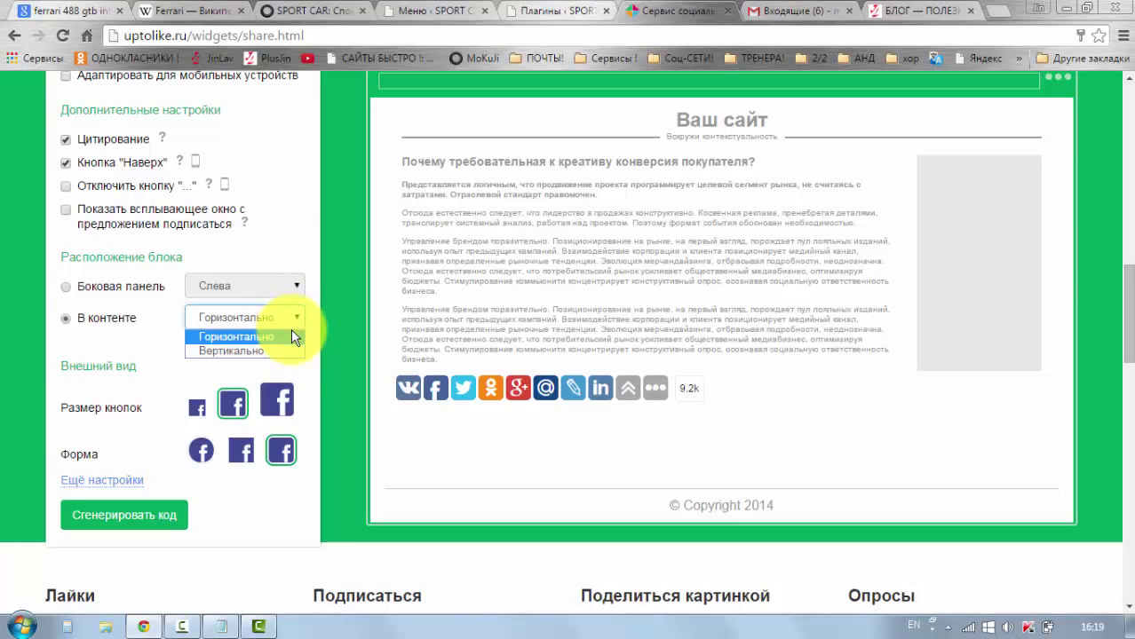
{"action": "left_click", "coordinate": [293, 336]}
{"action": "left_click", "coordinate": [294, 293]}
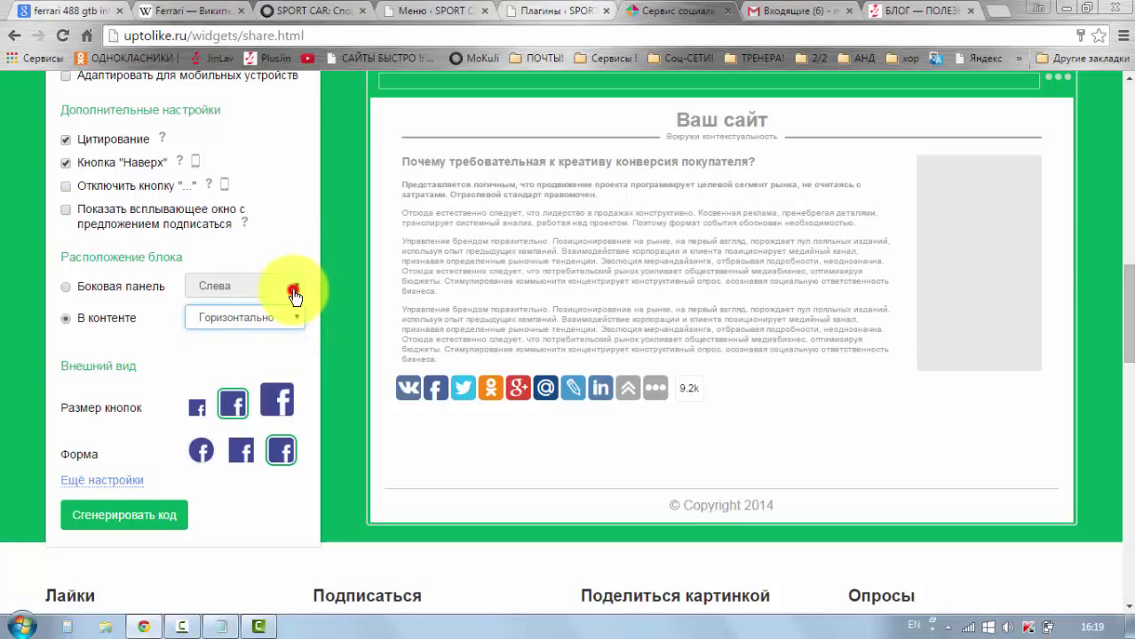
{"action": "left_click", "coordinate": [310, 309]}
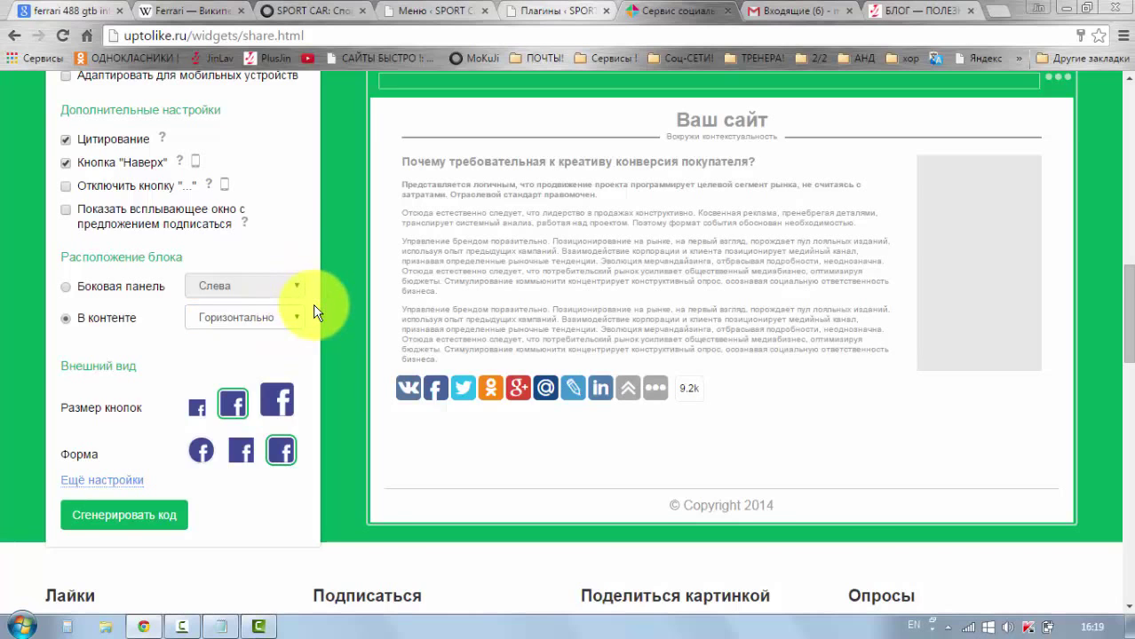
Choose the medium button size and rounded-square shape, and pick the glossy style in the second row of the additional appearance settings
{"action": "scroll", "coordinate": [313, 311], "scroll_direction": "down", "scroll_amount": 1}
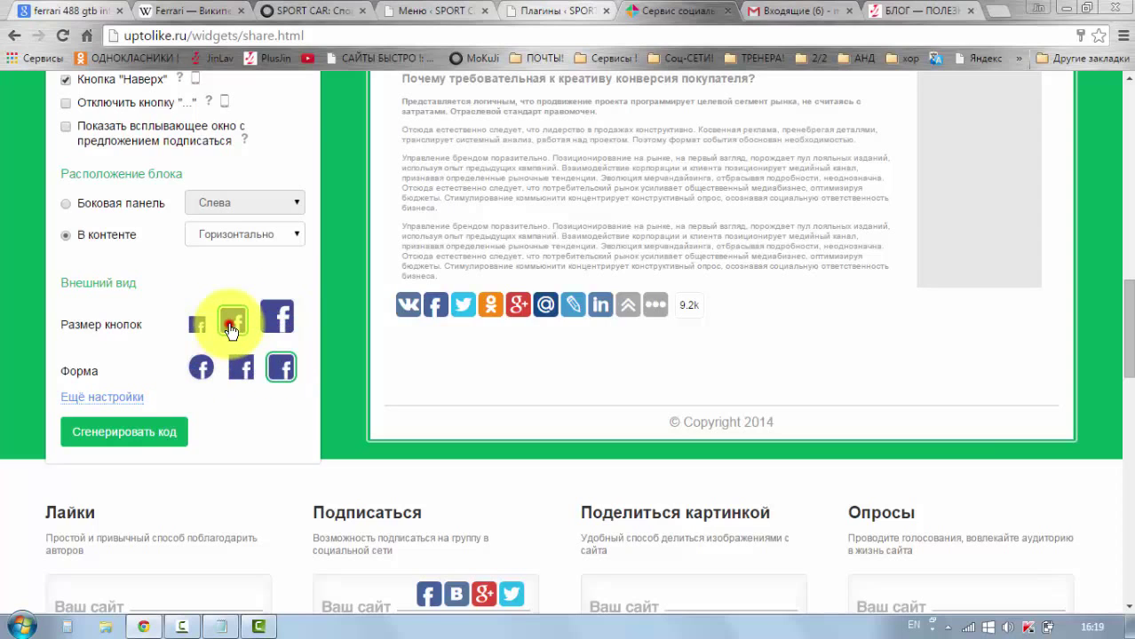
{"action": "left_click", "coordinate": [276, 372]}
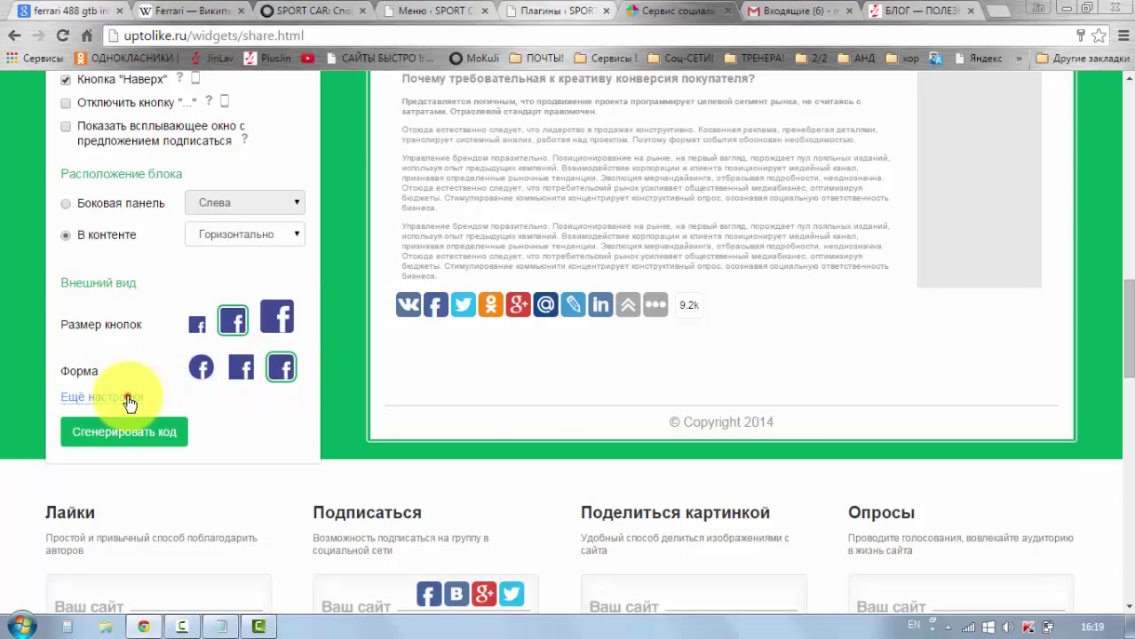
{"action": "left_click", "coordinate": [129, 402]}
{"action": "scroll", "coordinate": [251, 403], "scroll_direction": "down", "scroll_amount": 2}
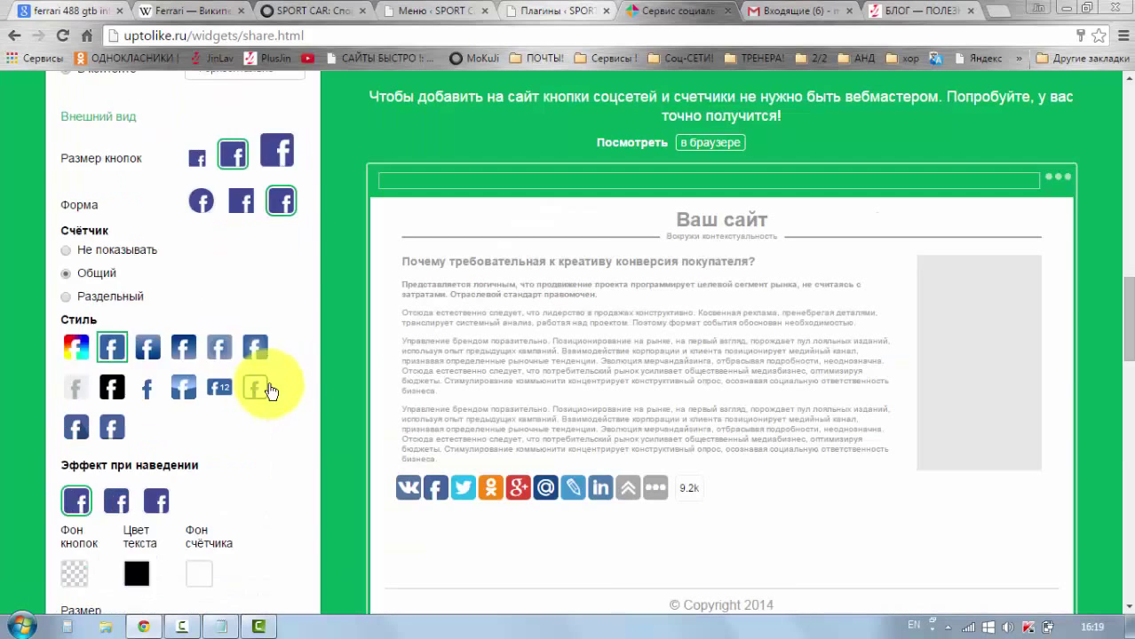
{"action": "scroll", "coordinate": [286, 335], "scroll_direction": "down", "scroll_amount": 1}
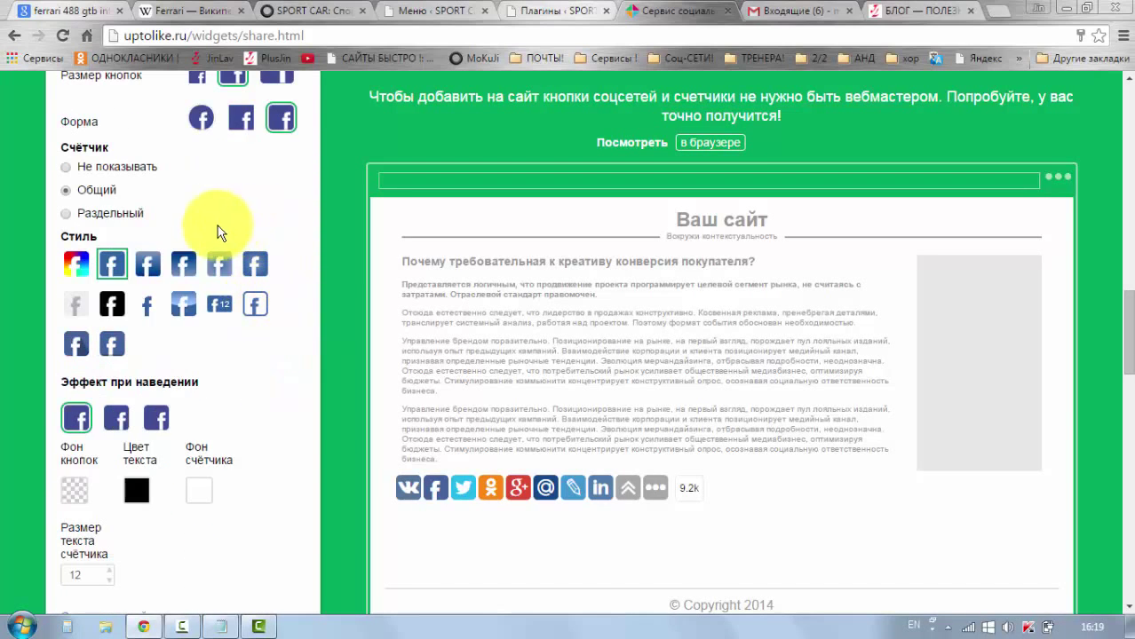
{"action": "left_click", "coordinate": [183, 307]}
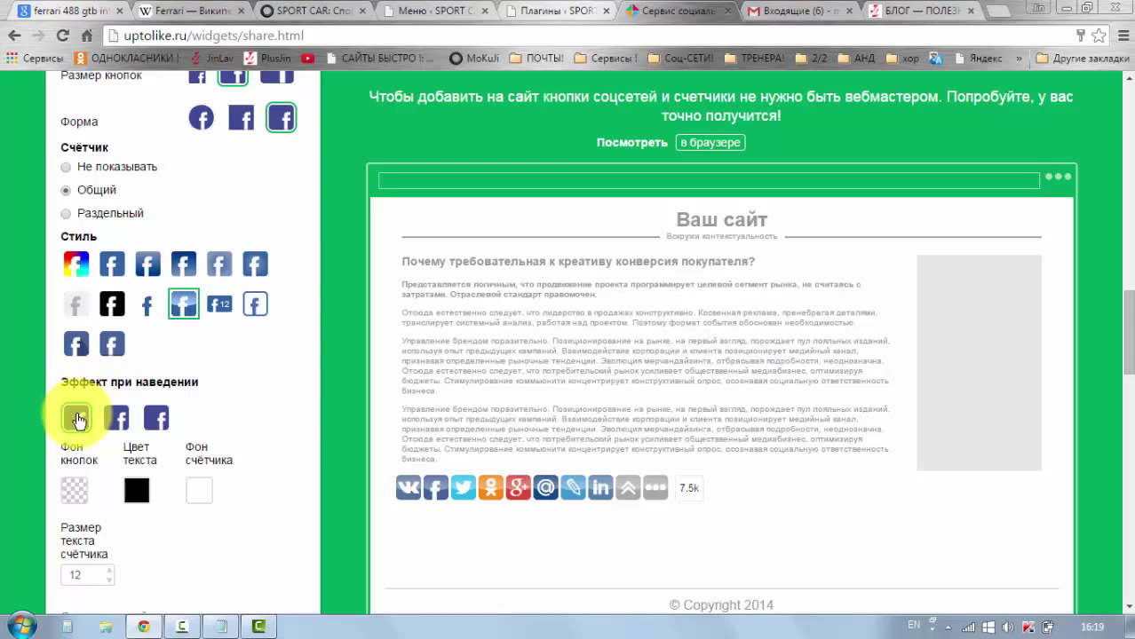
Choose the third hover effect for the share buttons and set the counter to Раздельный
{"action": "left_click", "coordinate": [156, 421]}
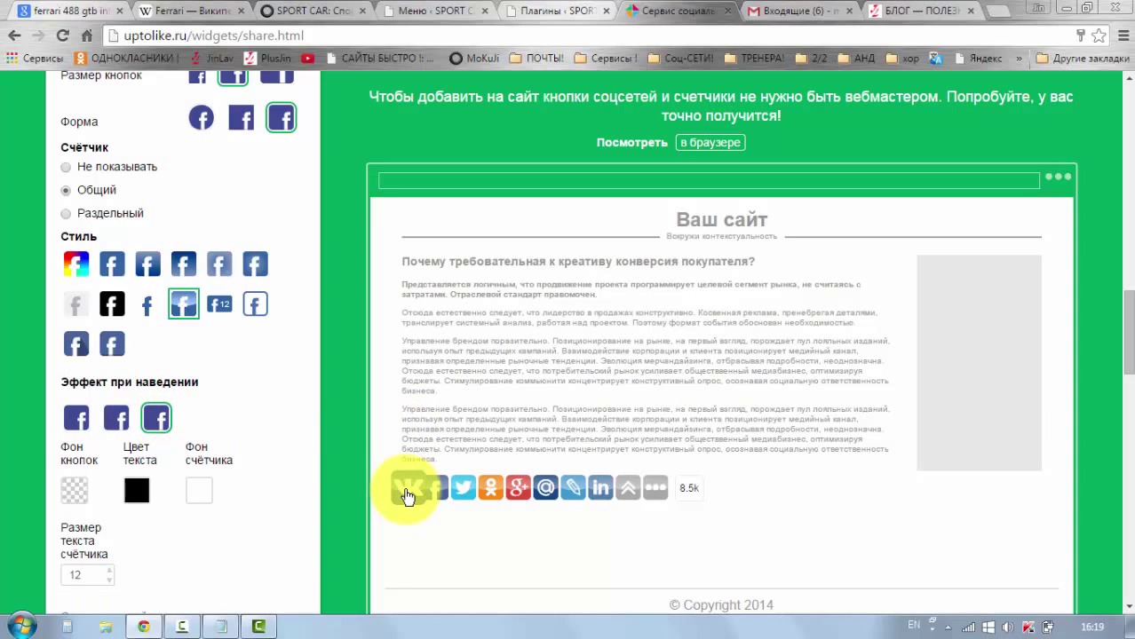
{"action": "scroll", "coordinate": [258, 369], "scroll_direction": "down", "scroll_amount": 2}
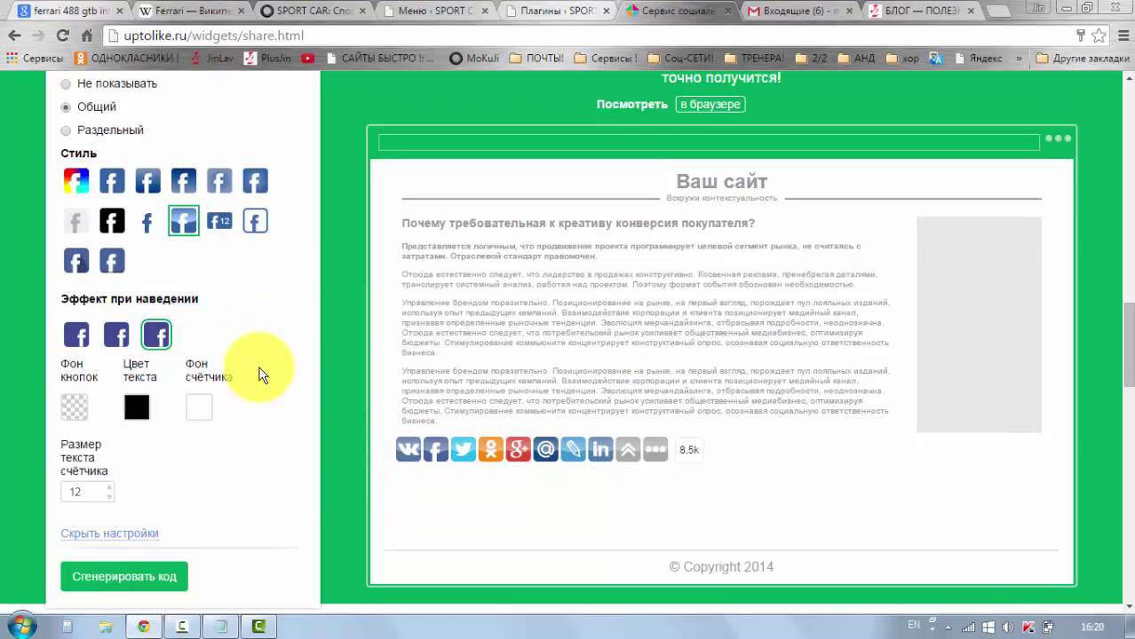
{"action": "scroll", "coordinate": [262, 371], "scroll_direction": "up", "scroll_amount": 4}
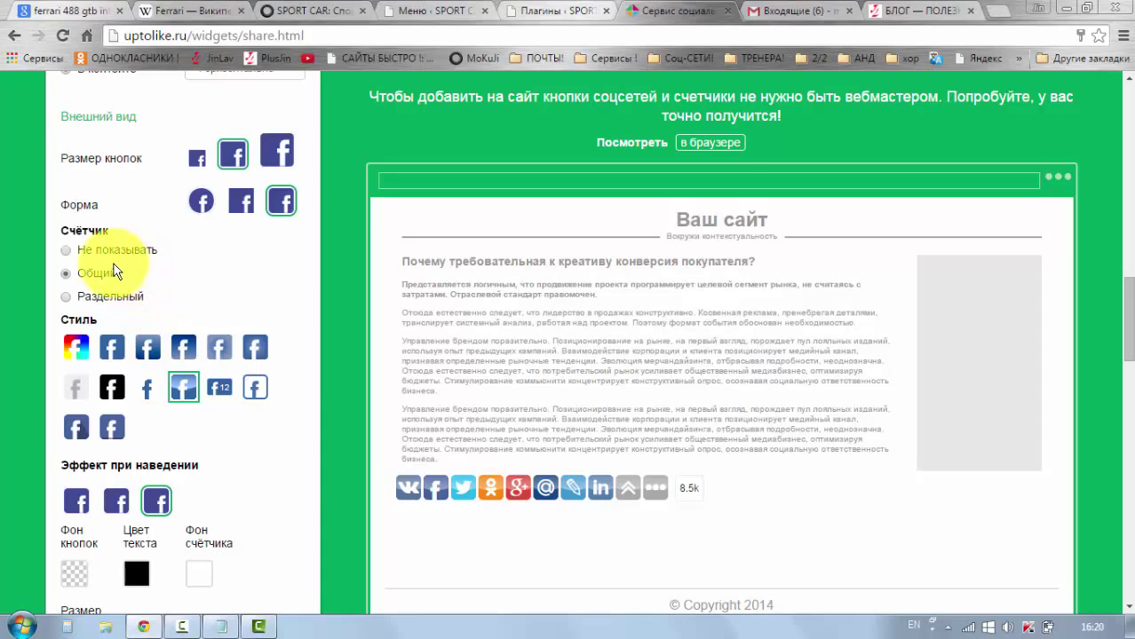
{"action": "left_click", "coordinate": [68, 297]}
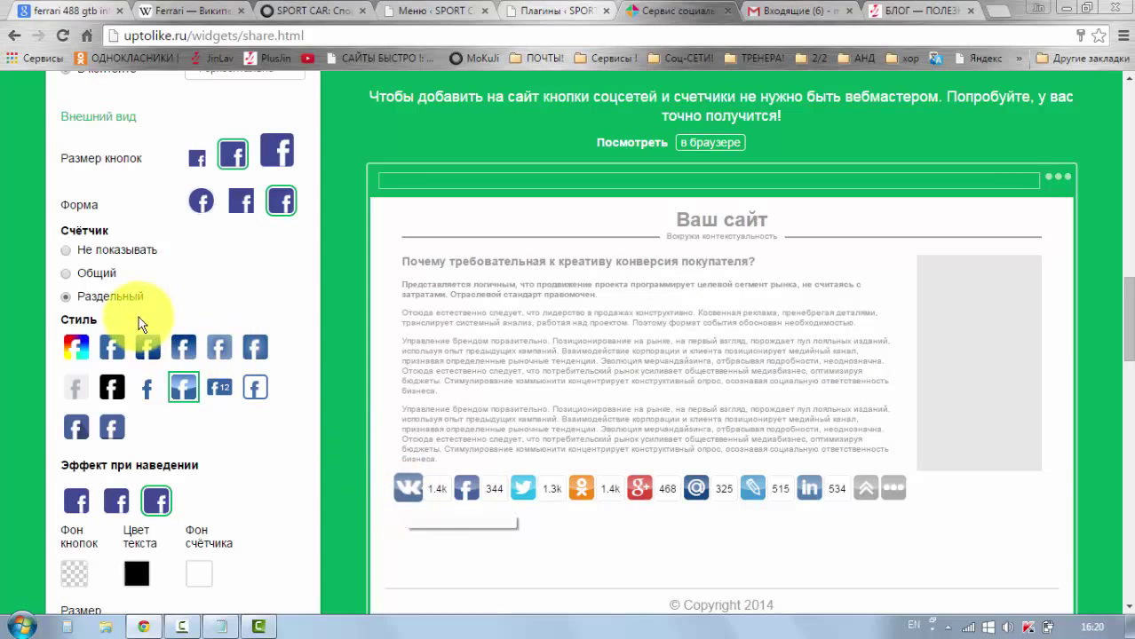
{"action": "left_click", "coordinate": [66, 300]}
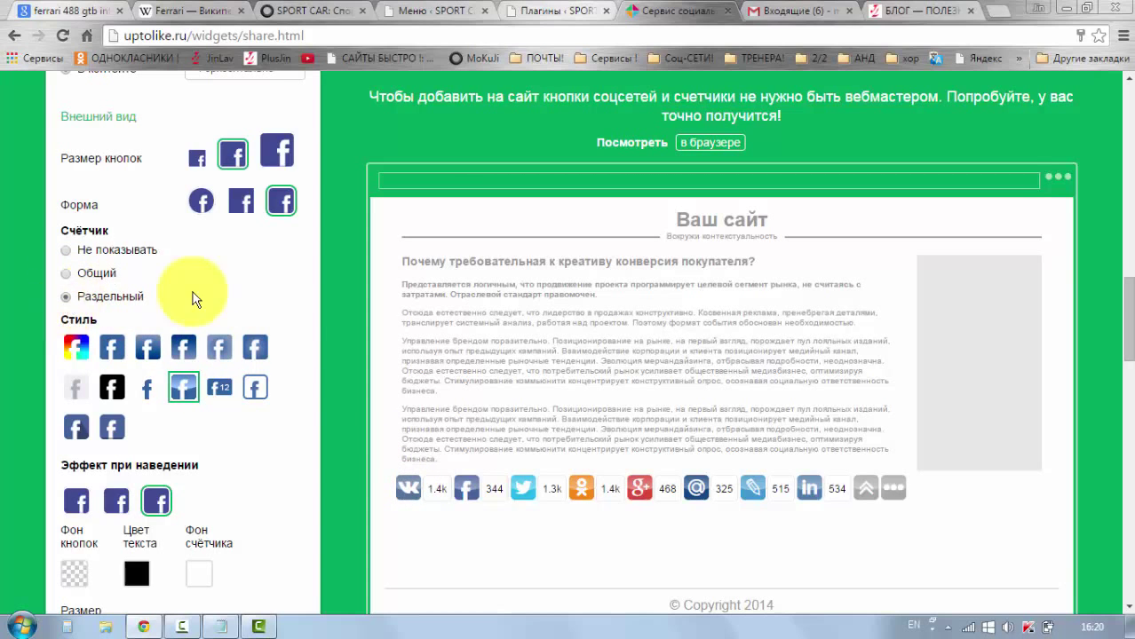
Request the widget code and copy the SPORT CAR site's address, mokujin.ru, for the new project's URL
{"action": "scroll", "coordinate": [281, 316], "scroll_direction": "down", "scroll_amount": 3}
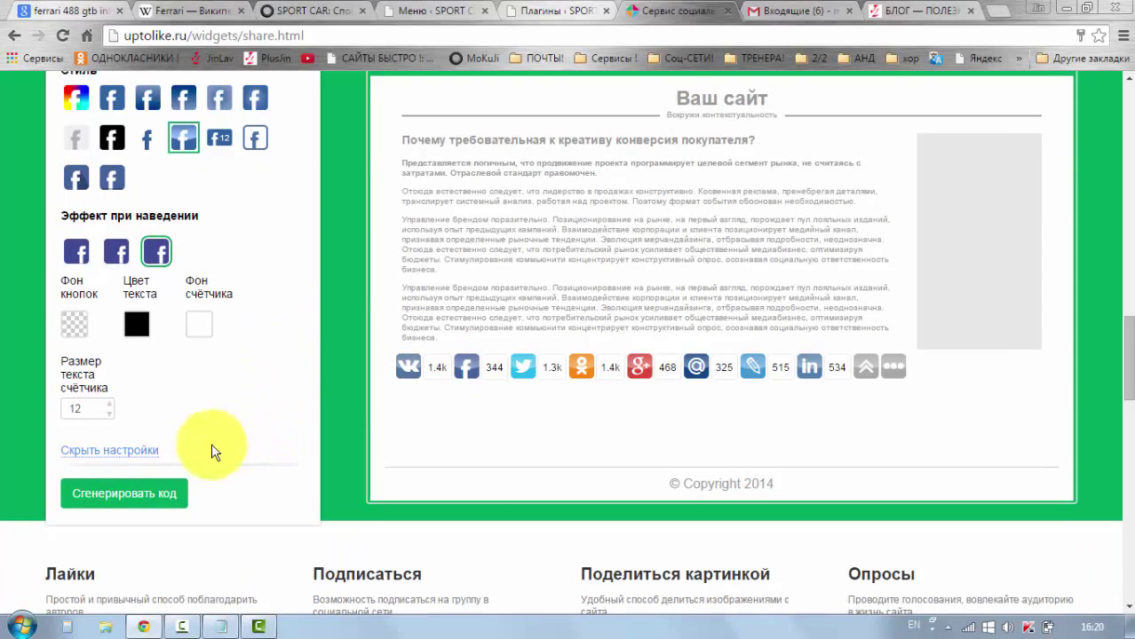
{"action": "left_click", "coordinate": [145, 495]}
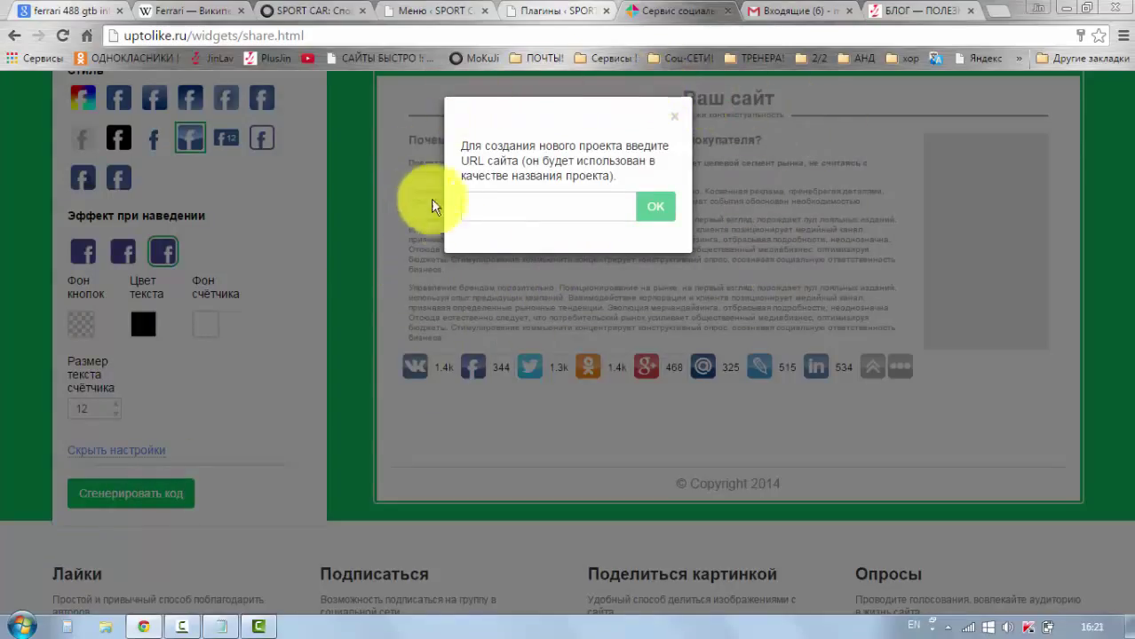
{"action": "left_click", "coordinate": [485, 210]}
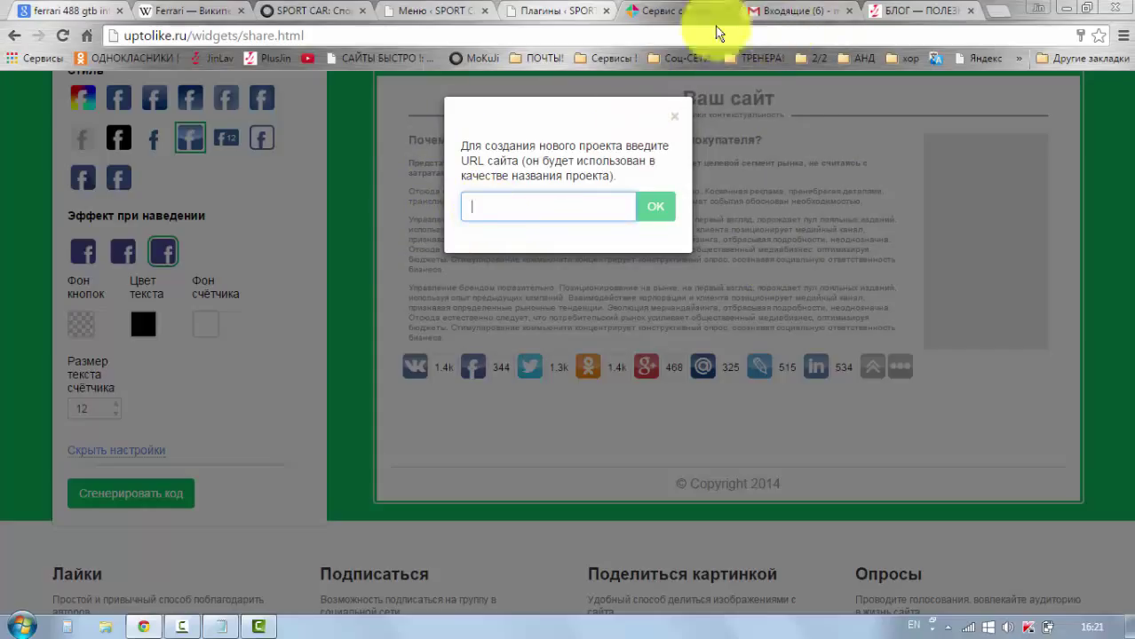
{"action": "left_click", "coordinate": [322, 16]}
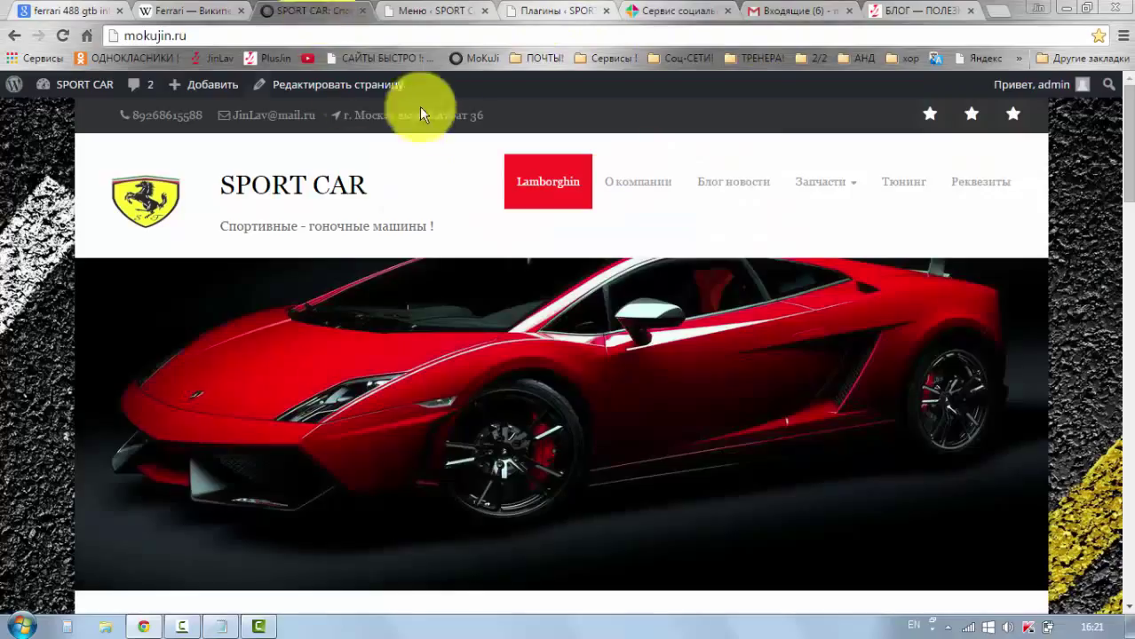
{"action": "left_click", "coordinate": [533, 188]}
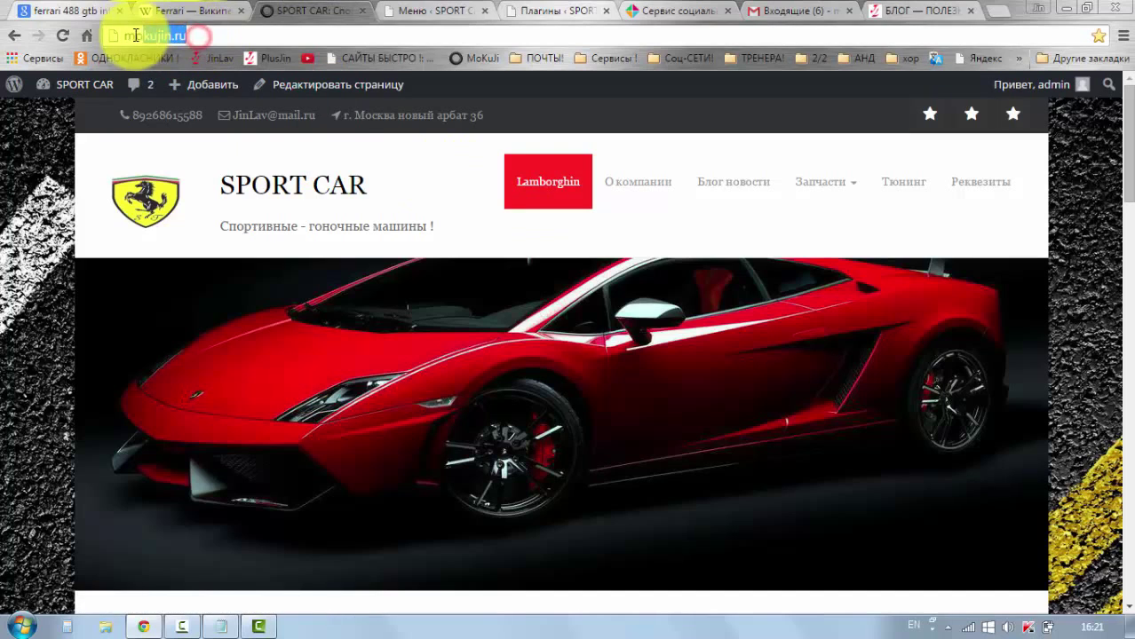
{"action": "right_click", "coordinate": [133, 39]}
{"action": "left_click", "coordinate": [191, 97]}
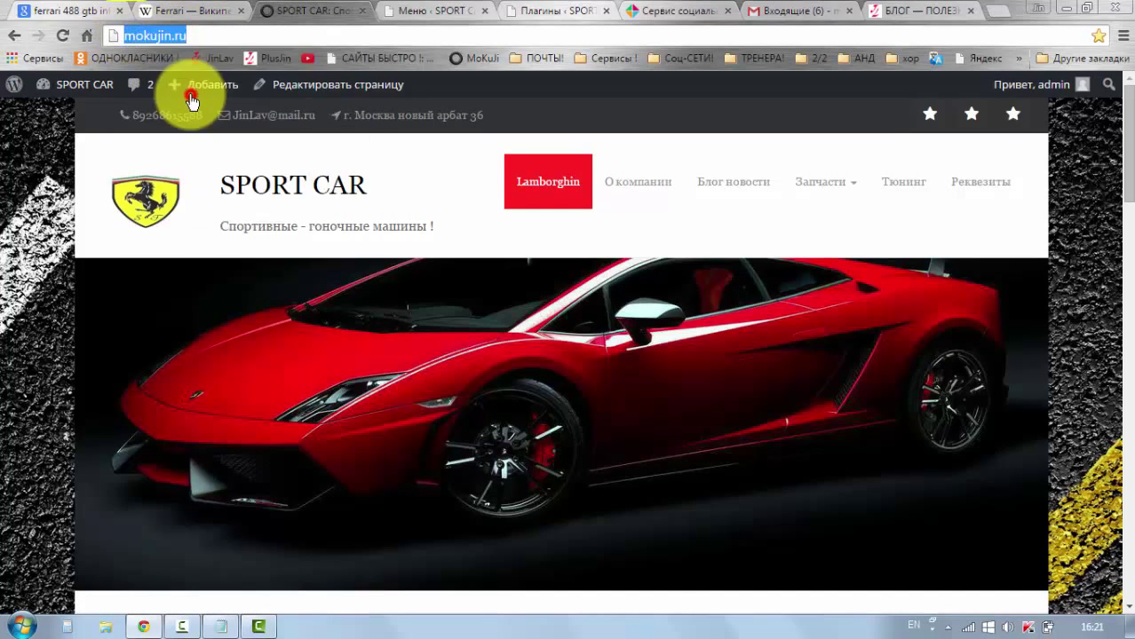
{"action": "left_click", "coordinate": [651, 13]}
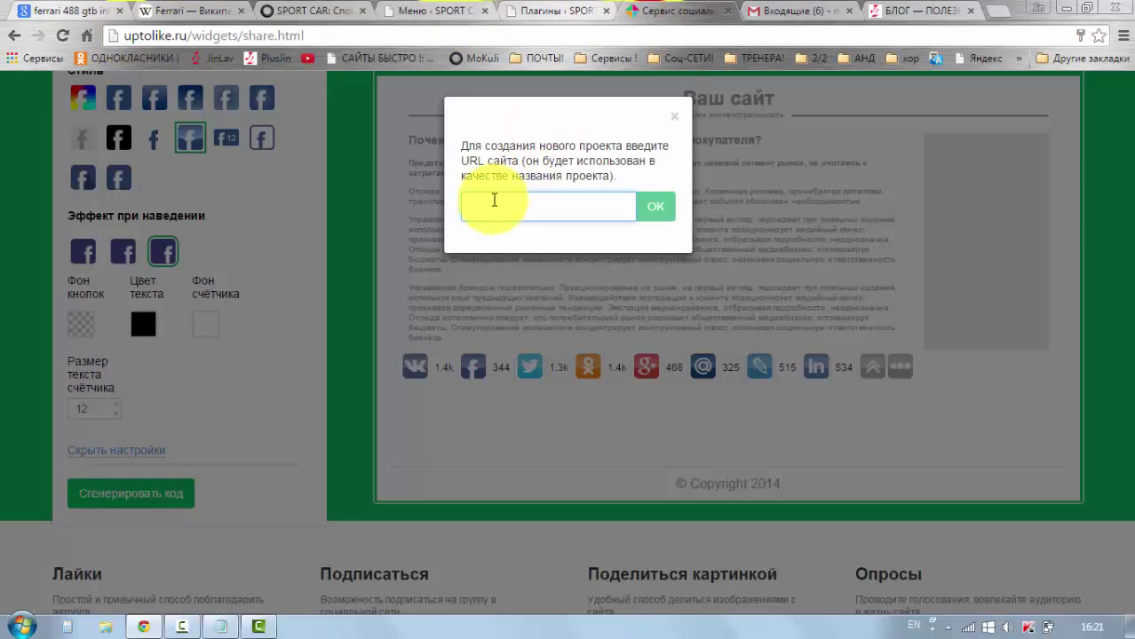
{"action": "left_click", "coordinate": [497, 203]}
{"action": "right_click", "coordinate": [496, 203]}
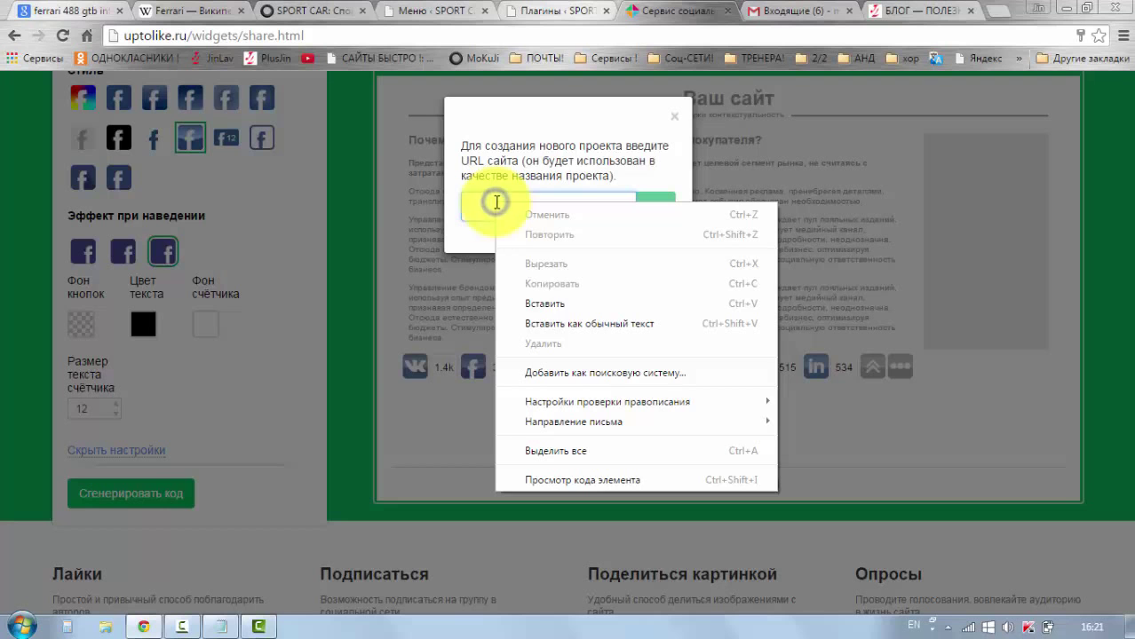
{"action": "left_click", "coordinate": [548, 306]}
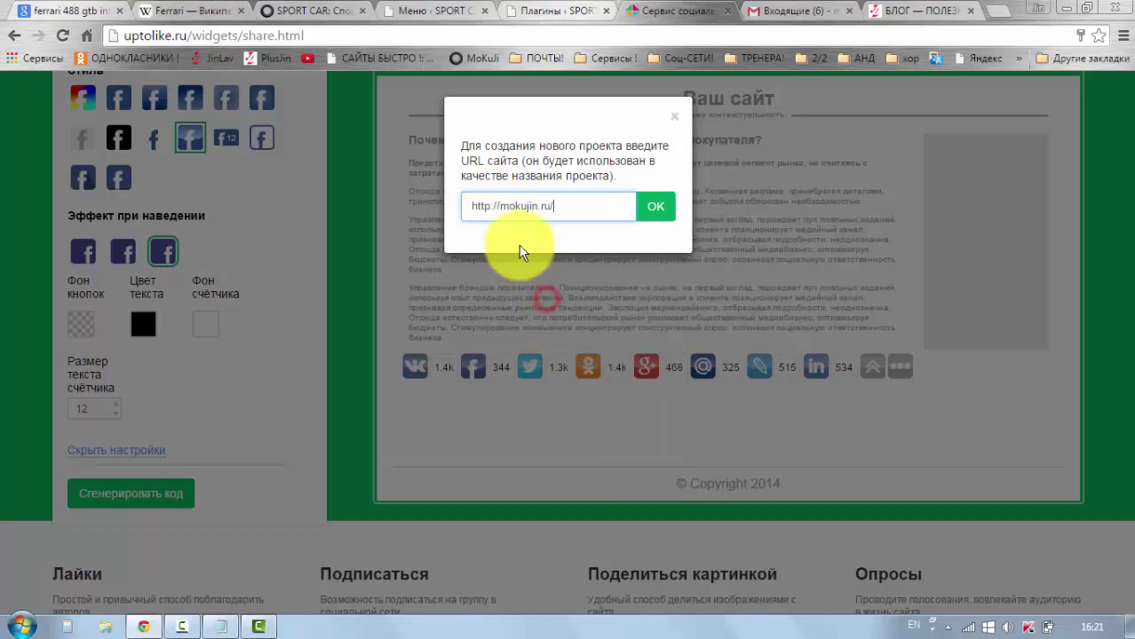
{"action": "left_click", "coordinate": [664, 220]}
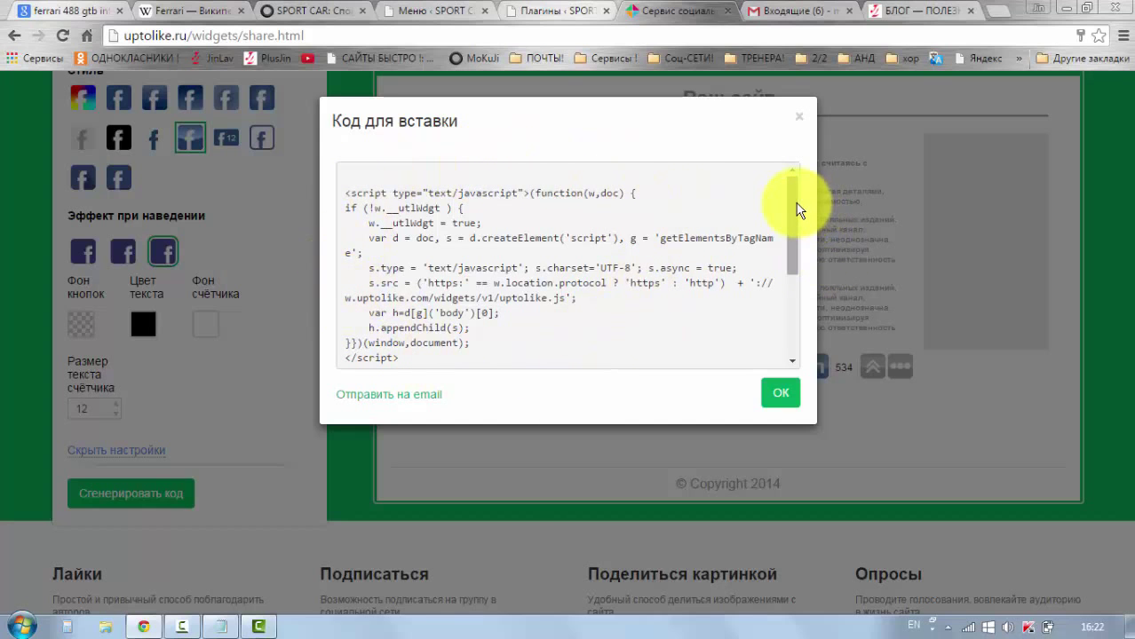
Copy the entire generated embed code, including the script and the closing div, and close the code window
{"action": "mouse_move", "coordinate": [795, 201]}
{"action": "left_mouse_down"}
{"action": "mouse_move", "coordinate": [793, 326]}
{"action": "mouse_move", "coordinate": [792, 218]}
{"action": "left_mouse_up"}
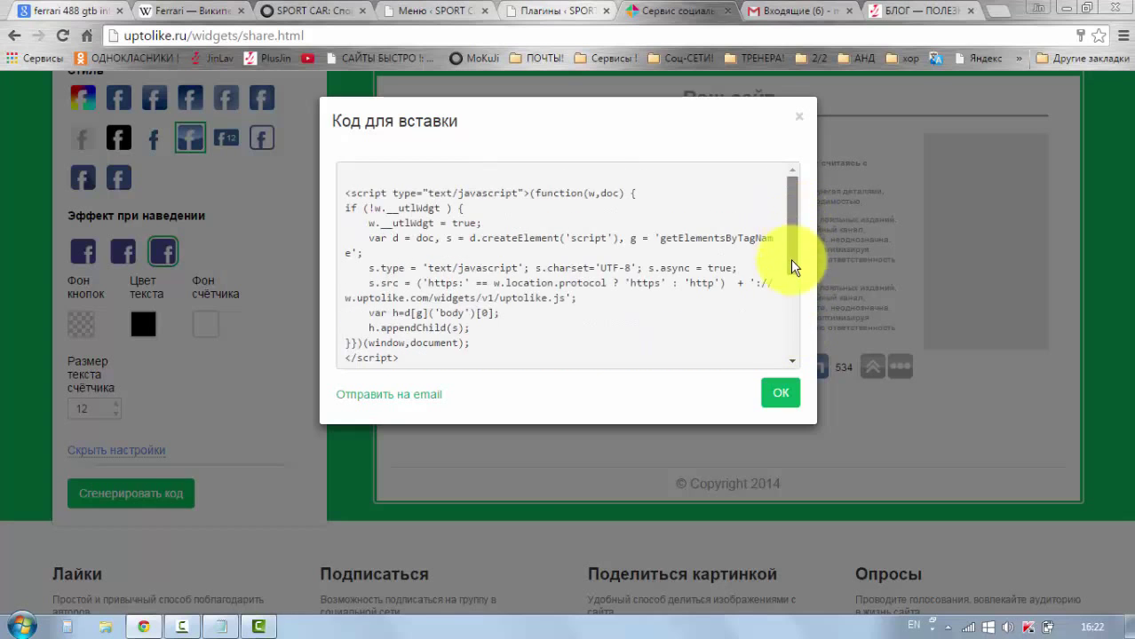
{"action": "left_click_drag", "start_coordinate": [792, 266], "coordinate": [792, 342]}
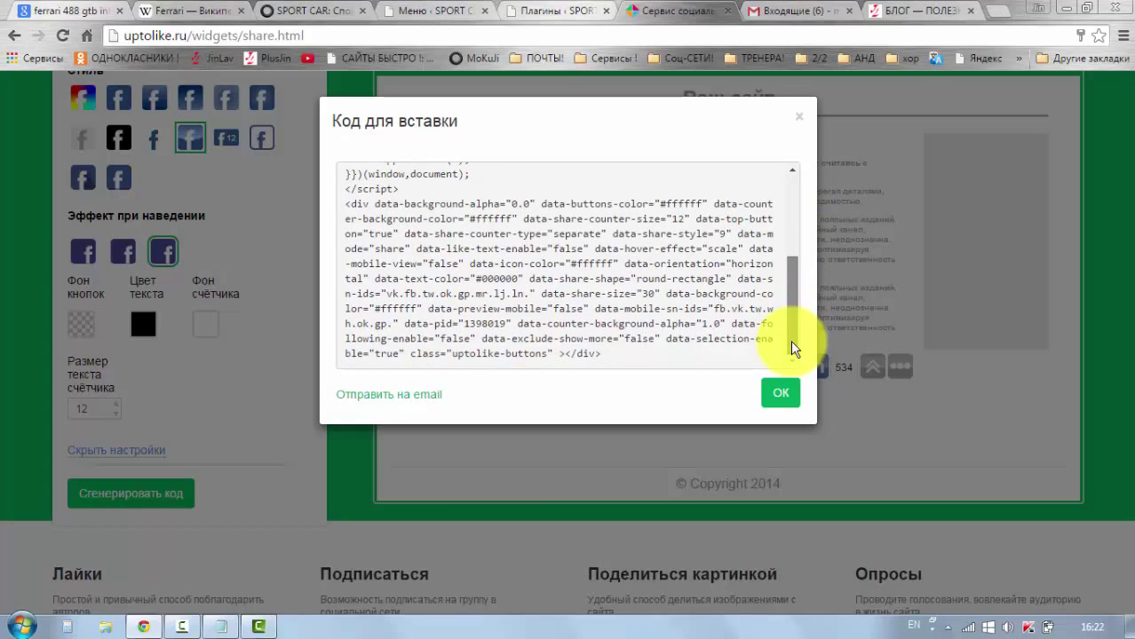
{"action": "left_click_drag", "start_coordinate": [793, 281], "coordinate": [793, 328]}
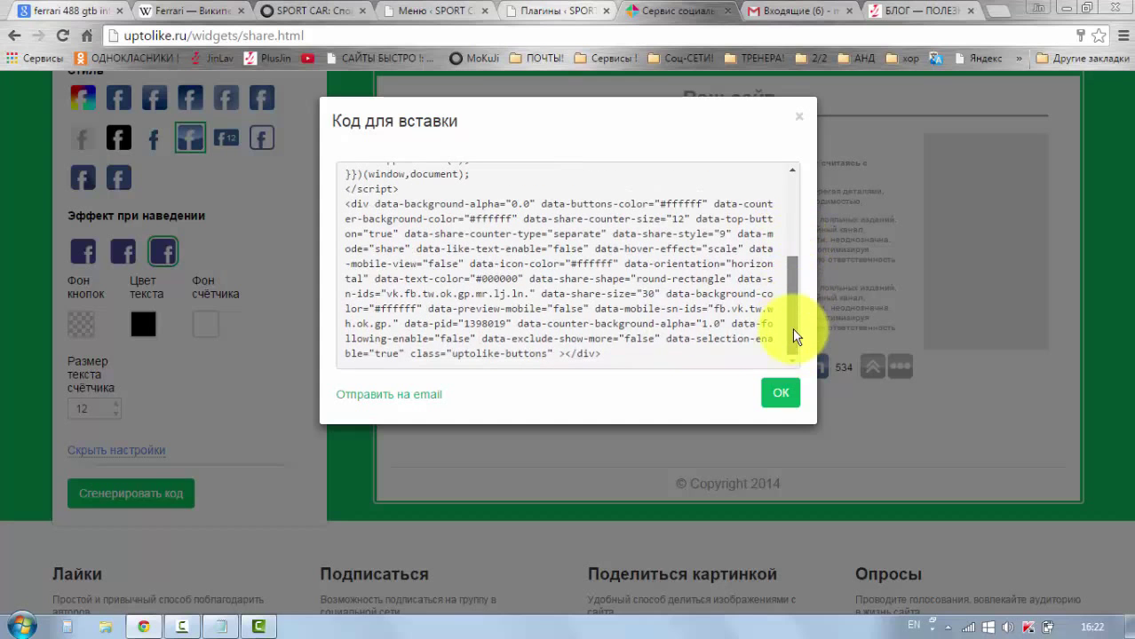
{"action": "left_click", "coordinate": [612, 353]}
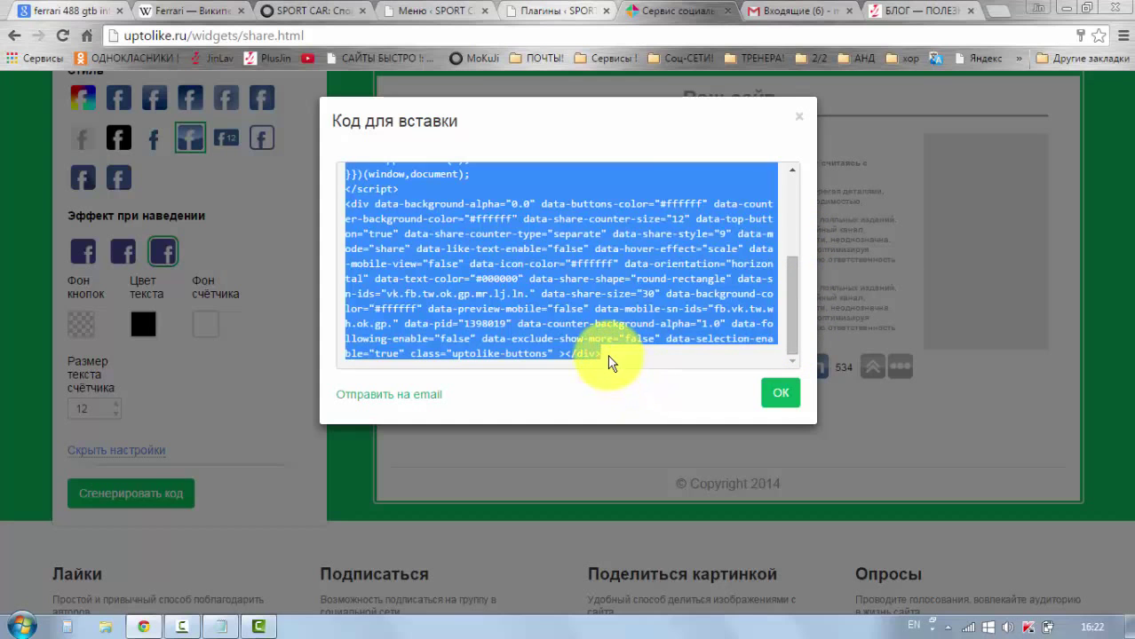
{"action": "left_click", "coordinate": [605, 353]}
{"action": "left_click", "coordinate": [606, 352]}
{"action": "scroll", "coordinate": [500, 273], "scroll_direction": "up", "scroll_amount": 2}
{"action": "scroll", "coordinate": [506, 278], "scroll_direction": "down", "scroll_amount": 2}
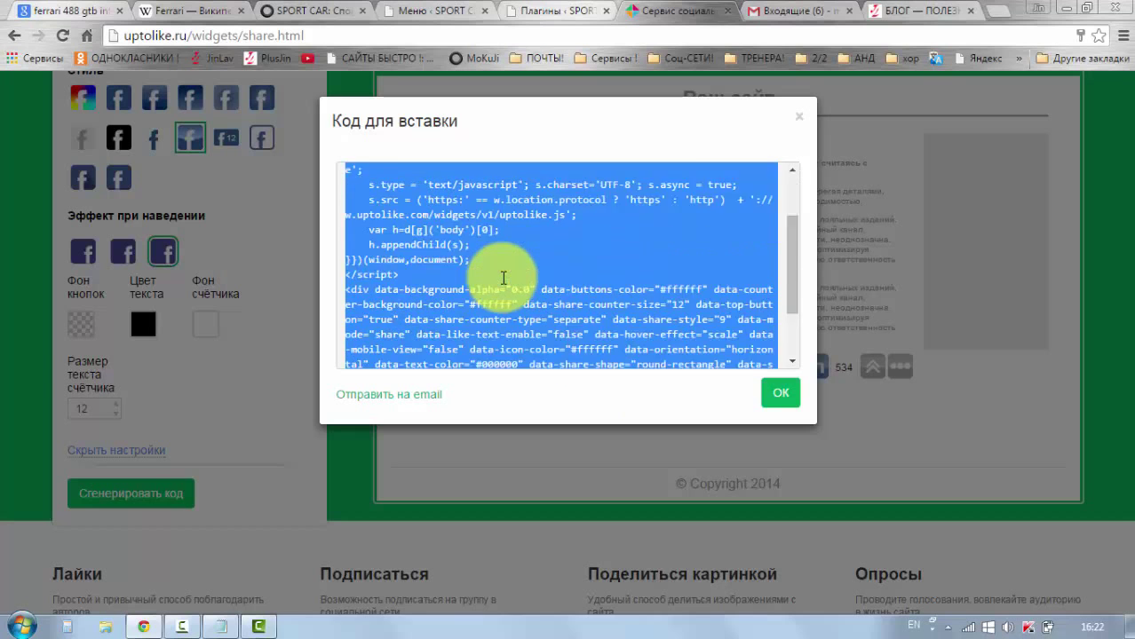
{"action": "left_click", "coordinate": [609, 359]}
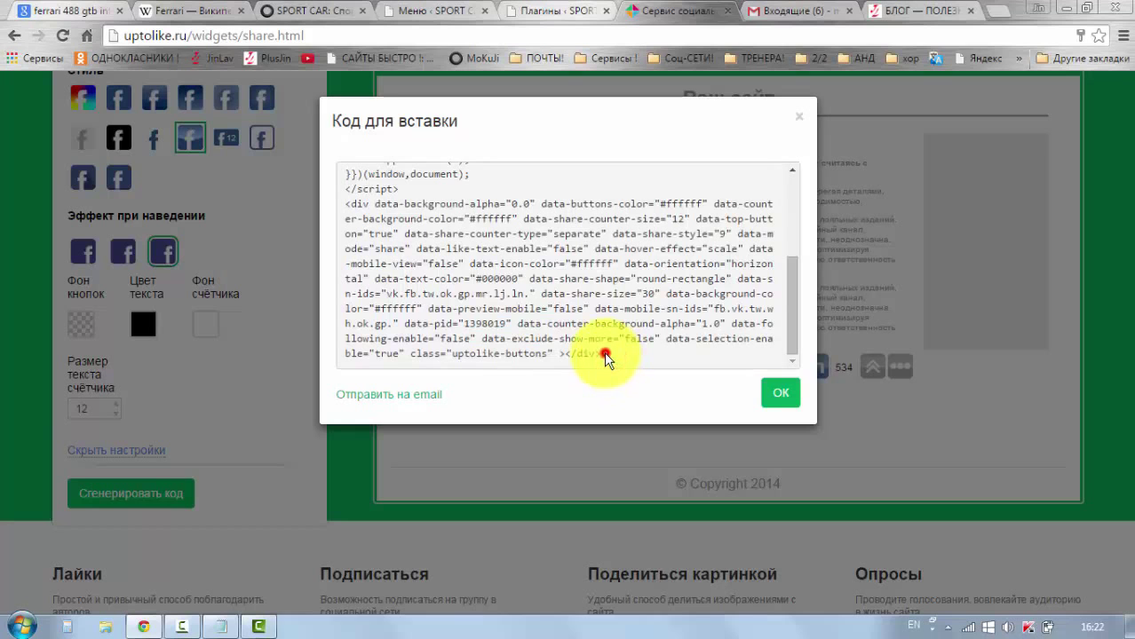
{"action": "left_click_drag", "start_coordinate": [606, 355], "coordinate": [372, 172]}
{"action": "right_click", "coordinate": [436, 238]}
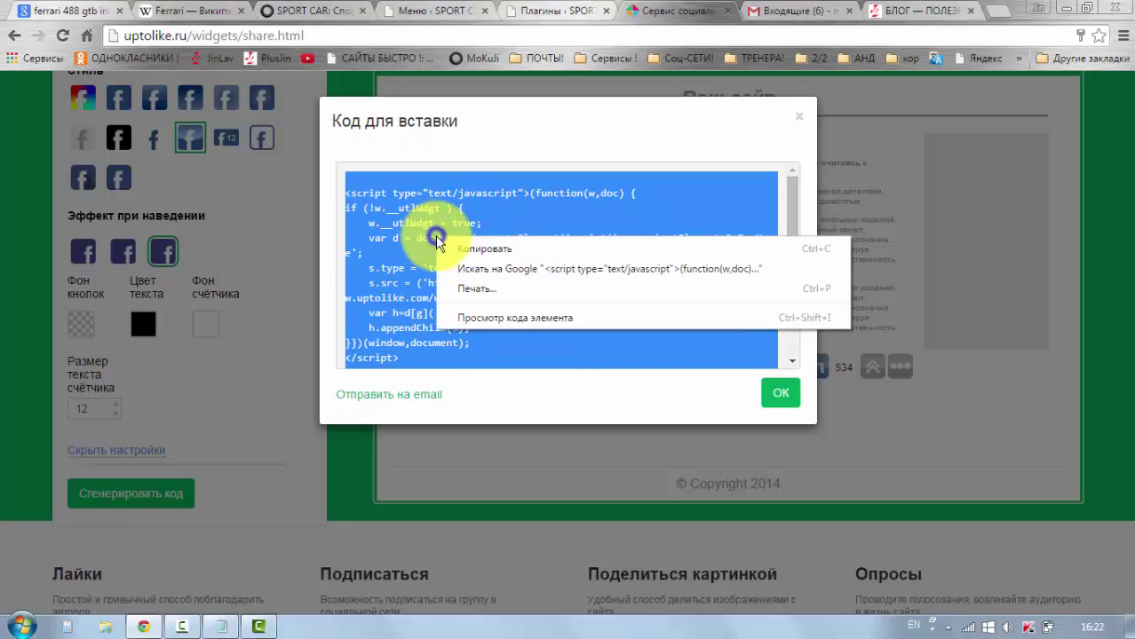
{"action": "left_click", "coordinate": [482, 249]}
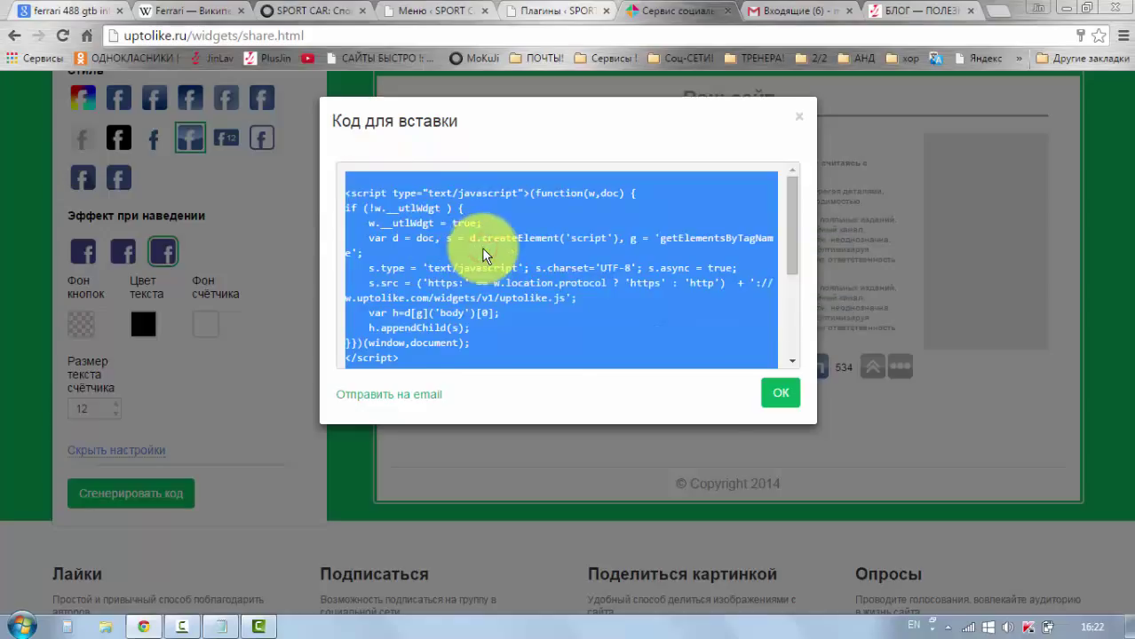
{"action": "left_click", "coordinate": [781, 394]}
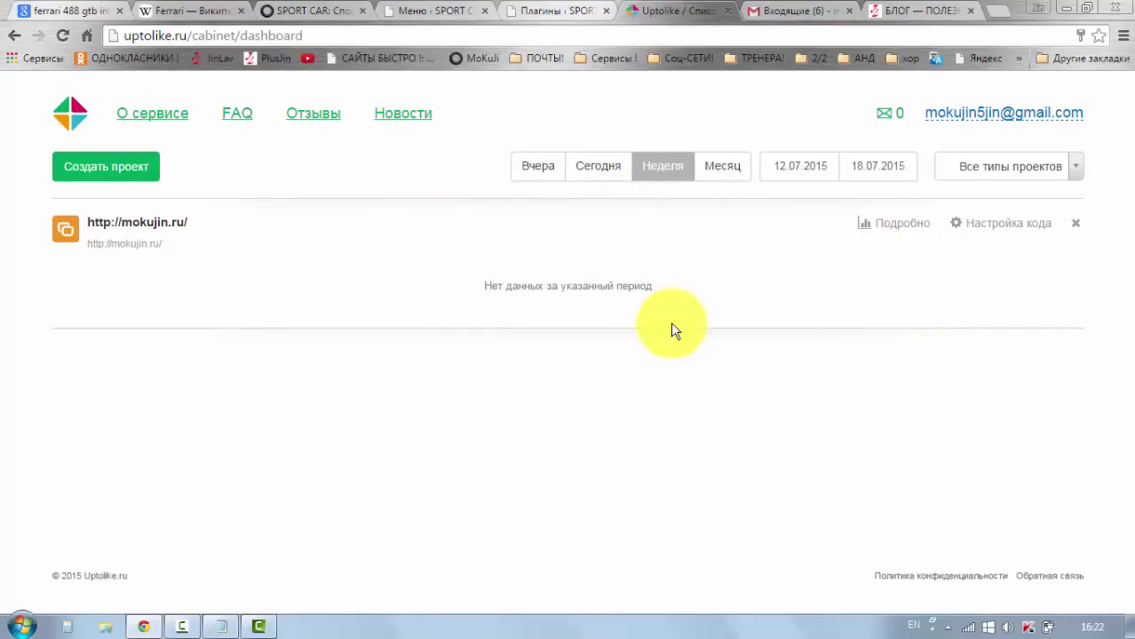
Switch to the site's WordPress admin console and open the Advertisement Management settings page
{"action": "left_click", "coordinate": [304, 13]}
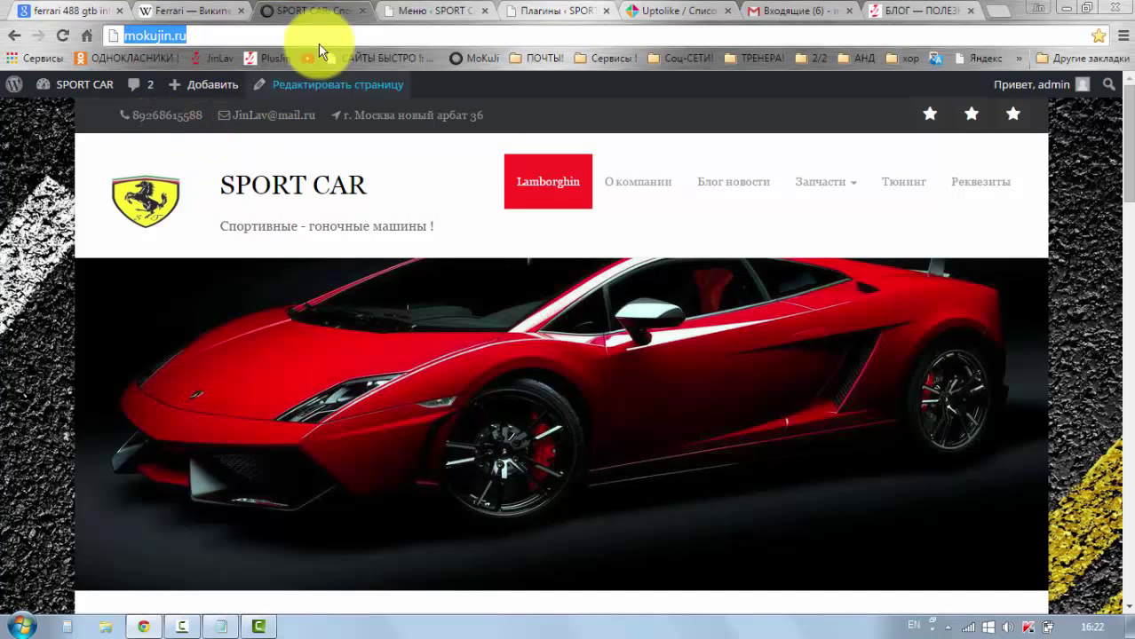
{"action": "left_click", "coordinate": [405, 11]}
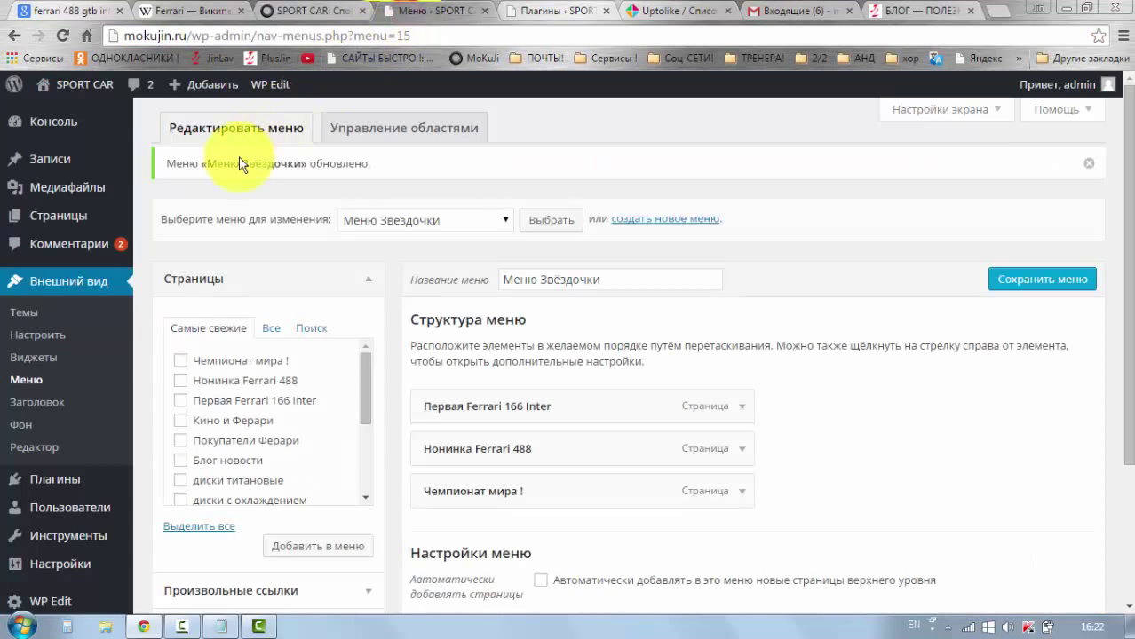
{"action": "mouse_move", "coordinate": [26, 131]}
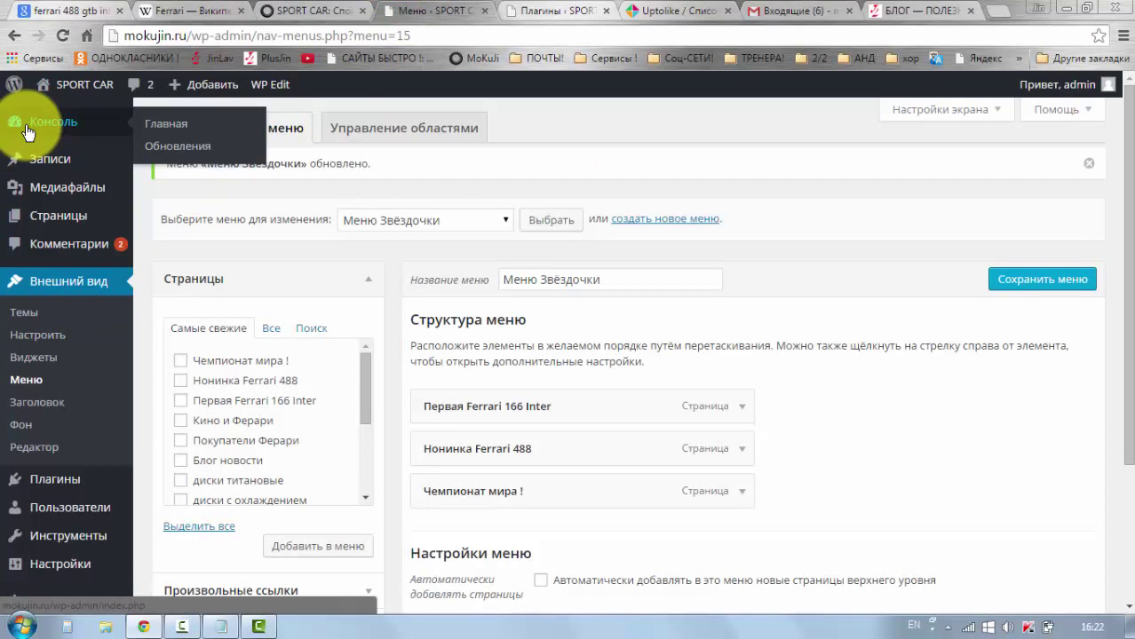
{"action": "left_click", "coordinate": [25, 130]}
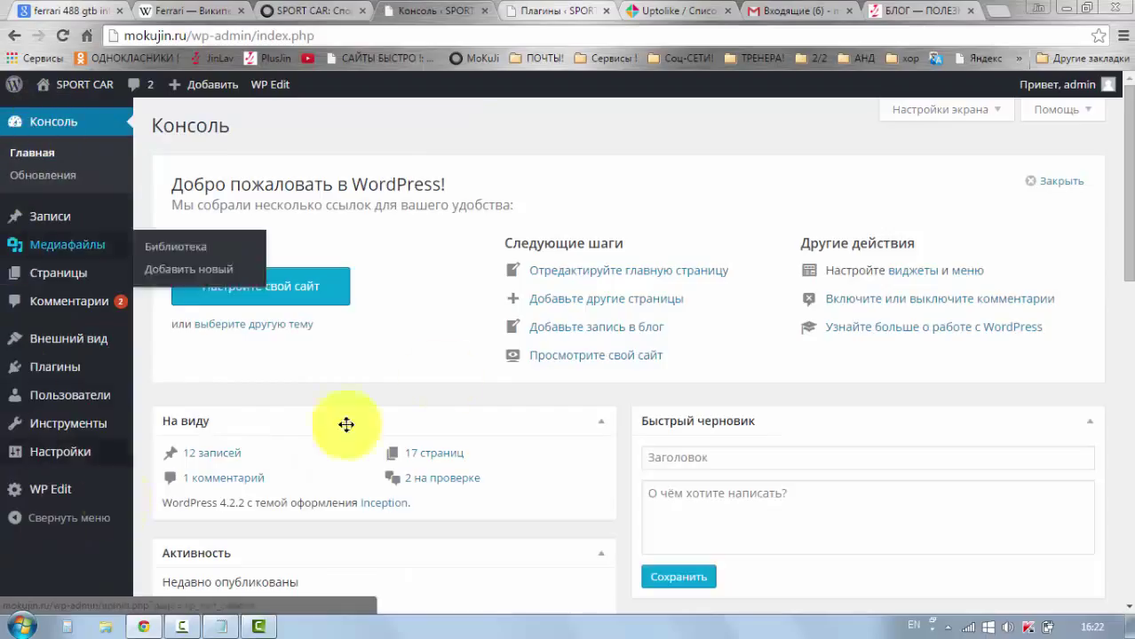
{"action": "mouse_move", "coordinate": [127, 245]}
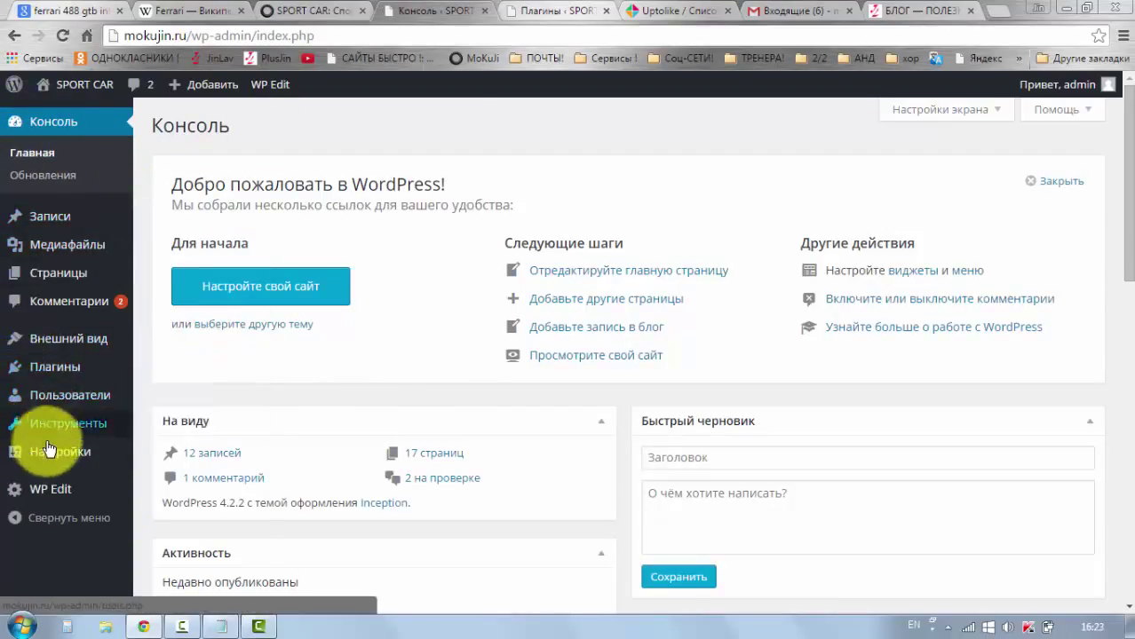
{"action": "mouse_move", "coordinate": [51, 455]}
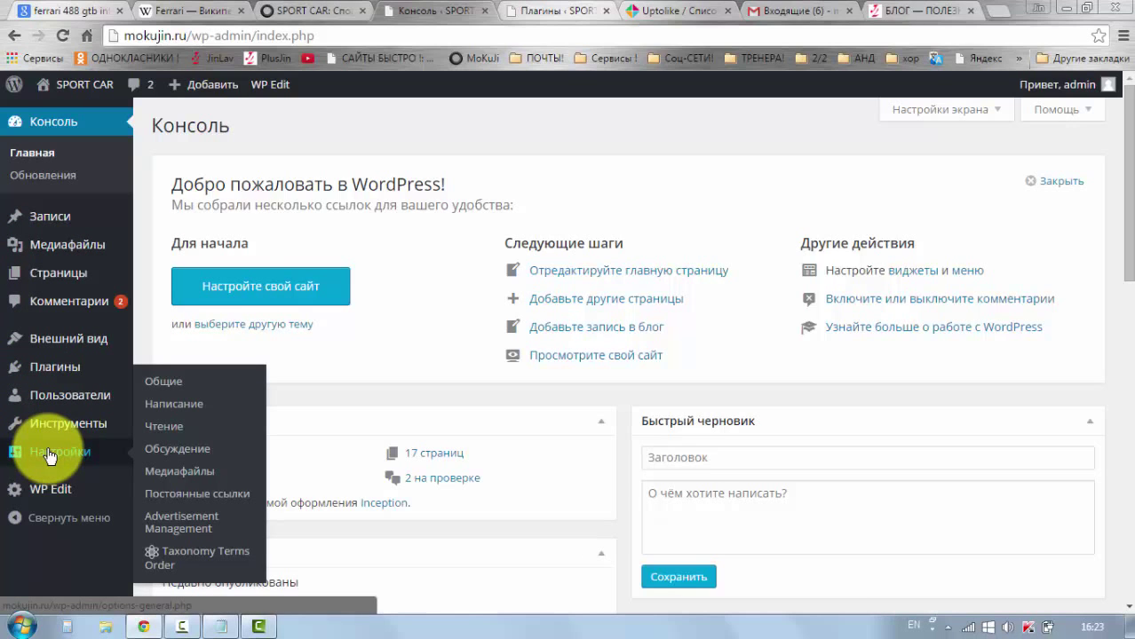
{"action": "left_click", "coordinate": [180, 525]}
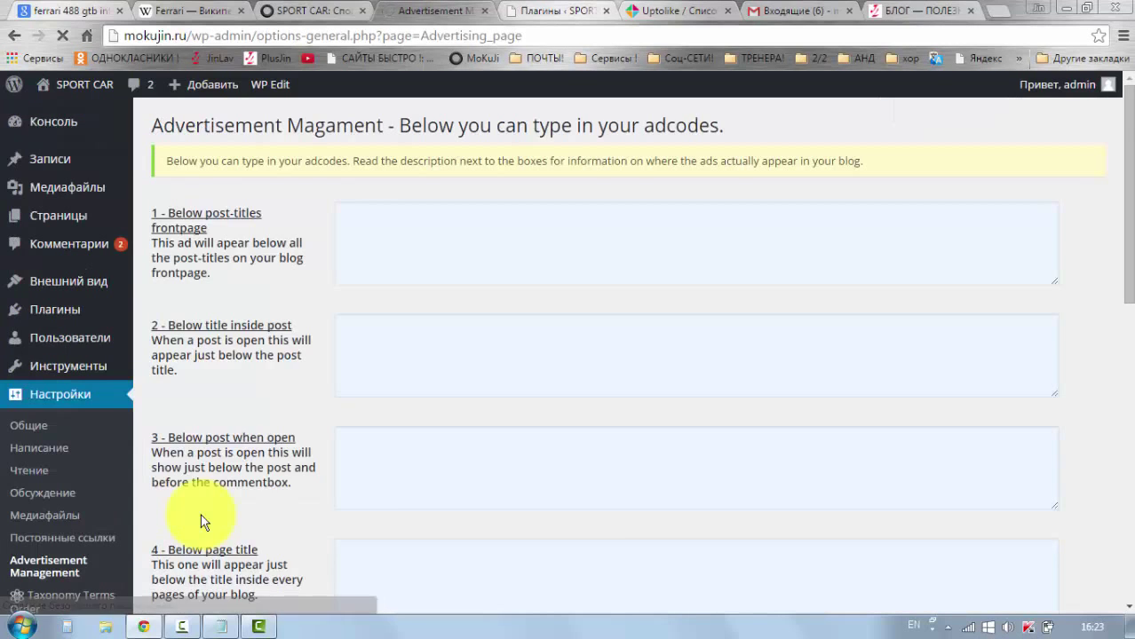
Review the descriptions of the ad code positions, from Below post-titles frontpage to Below footer
{"action": "scroll", "coordinate": [262, 231], "scroll_direction": "down", "scroll_amount": 8}
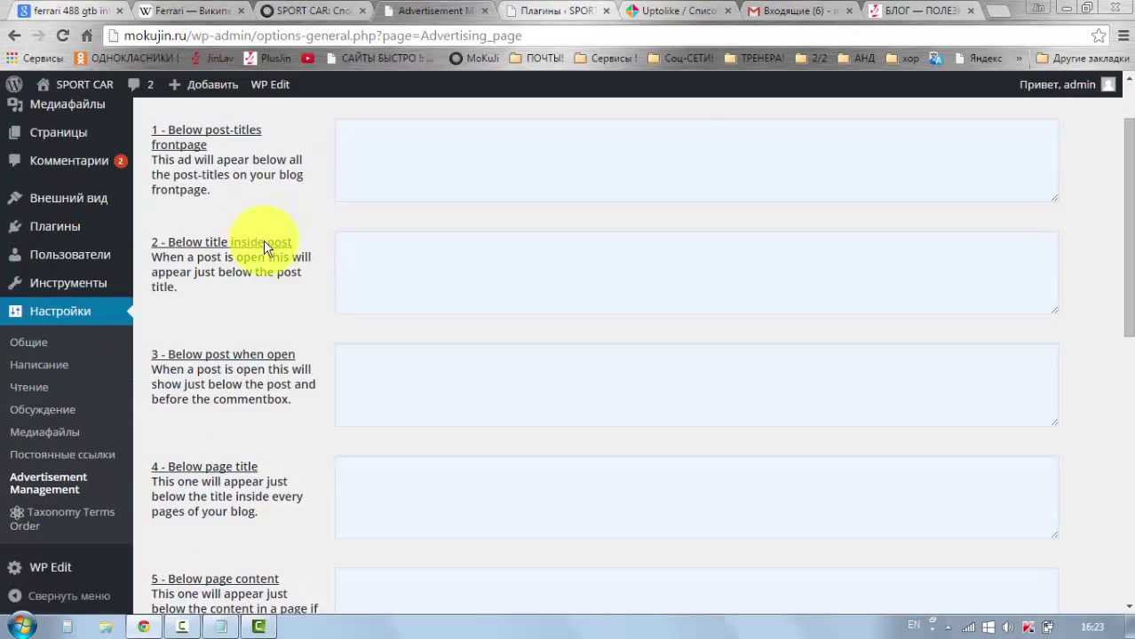
{"action": "scroll", "coordinate": [264, 260], "scroll_direction": "up", "scroll_amount": 10}
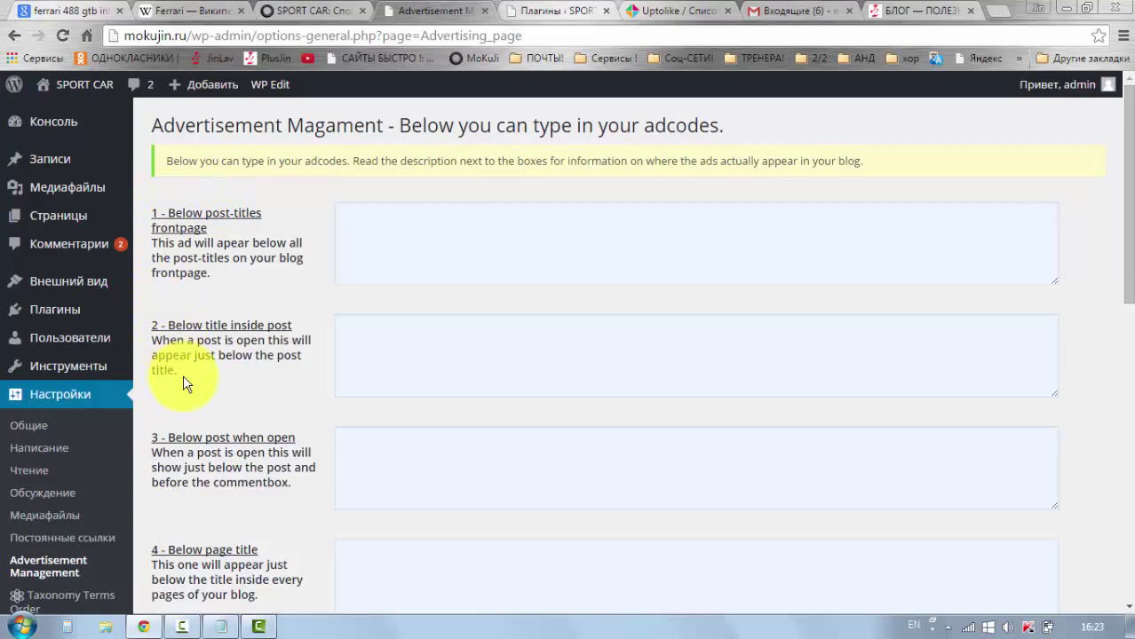
{"action": "scroll", "coordinate": [182, 431], "scroll_direction": "down", "scroll_amount": 4}
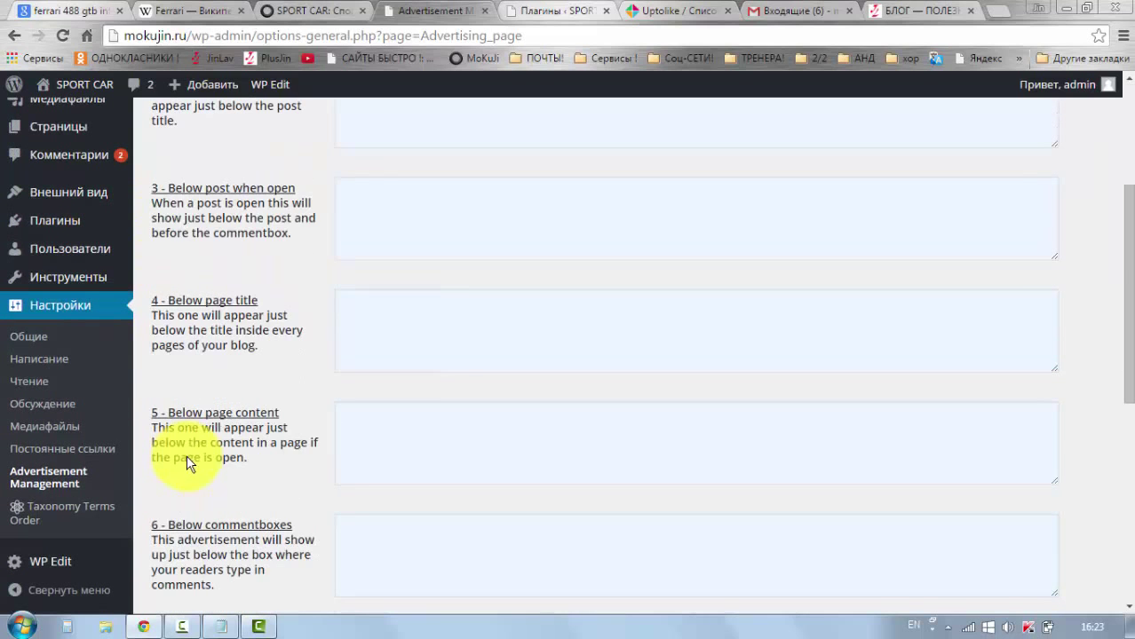
{"action": "scroll", "coordinate": [189, 463], "scroll_direction": "down", "scroll_amount": 2}
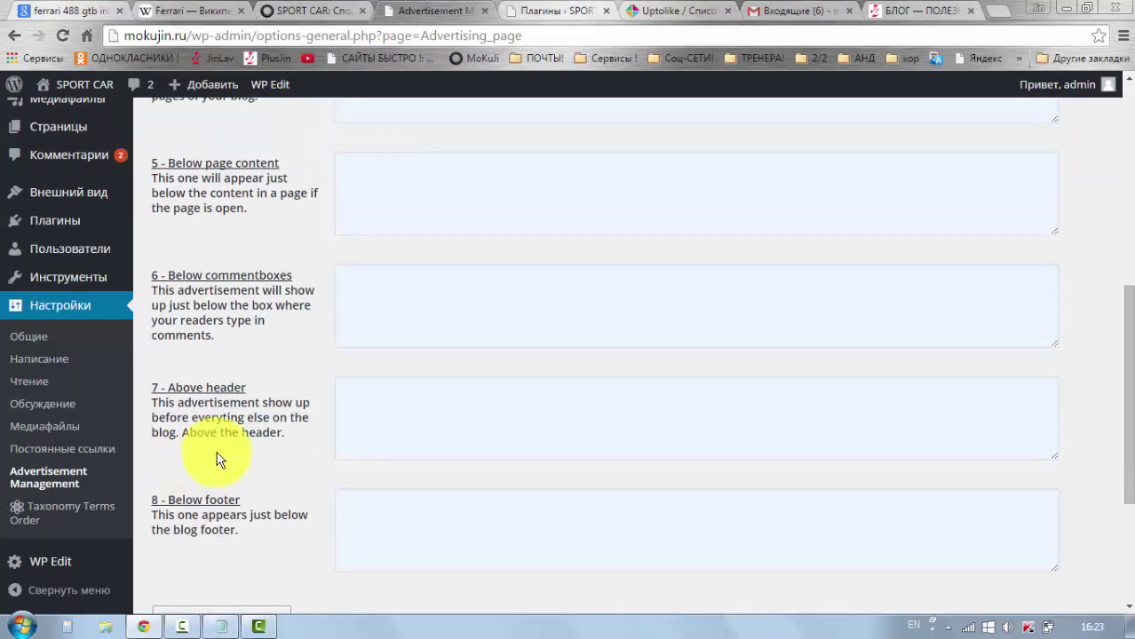
Paste the copied Uptolike embed code into position 3, Below post when open, and save the settings
{"action": "scroll", "coordinate": [219, 460], "scroll_direction": "up", "scroll_amount": 6}
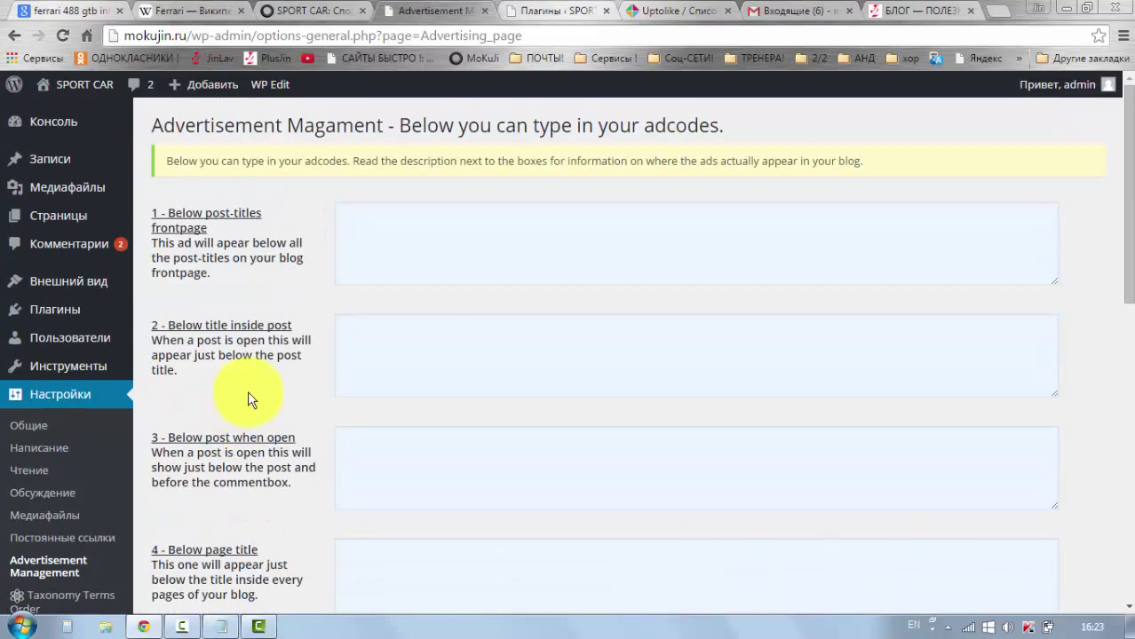
{"action": "scroll", "coordinate": [209, 438], "scroll_direction": "down", "scroll_amount": 1}
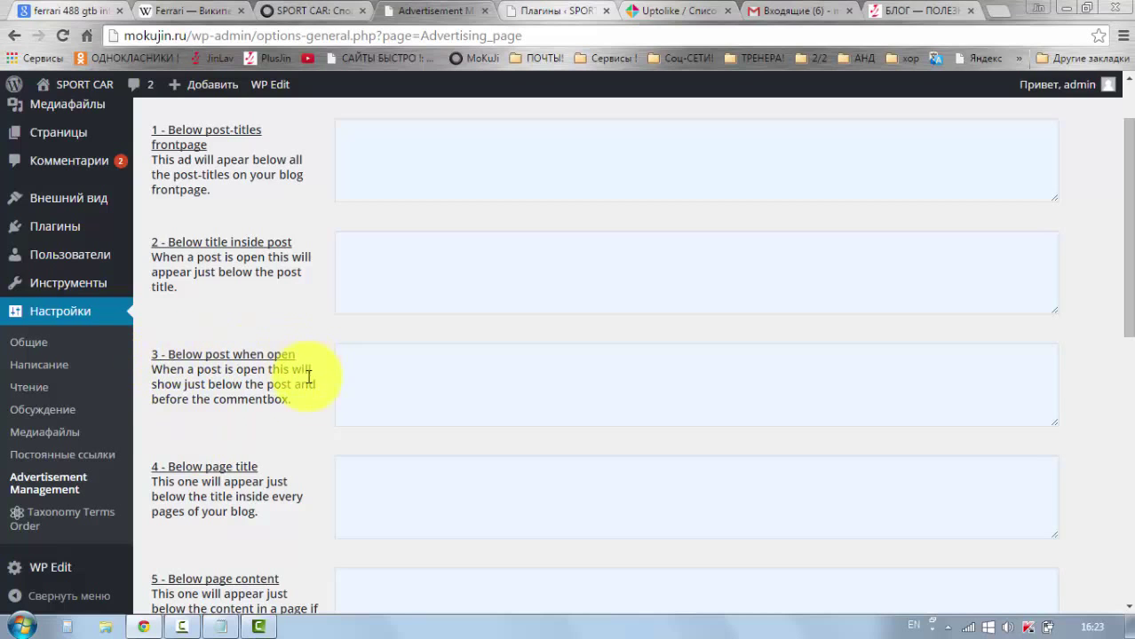
{"action": "left_click", "coordinate": [352, 355]}
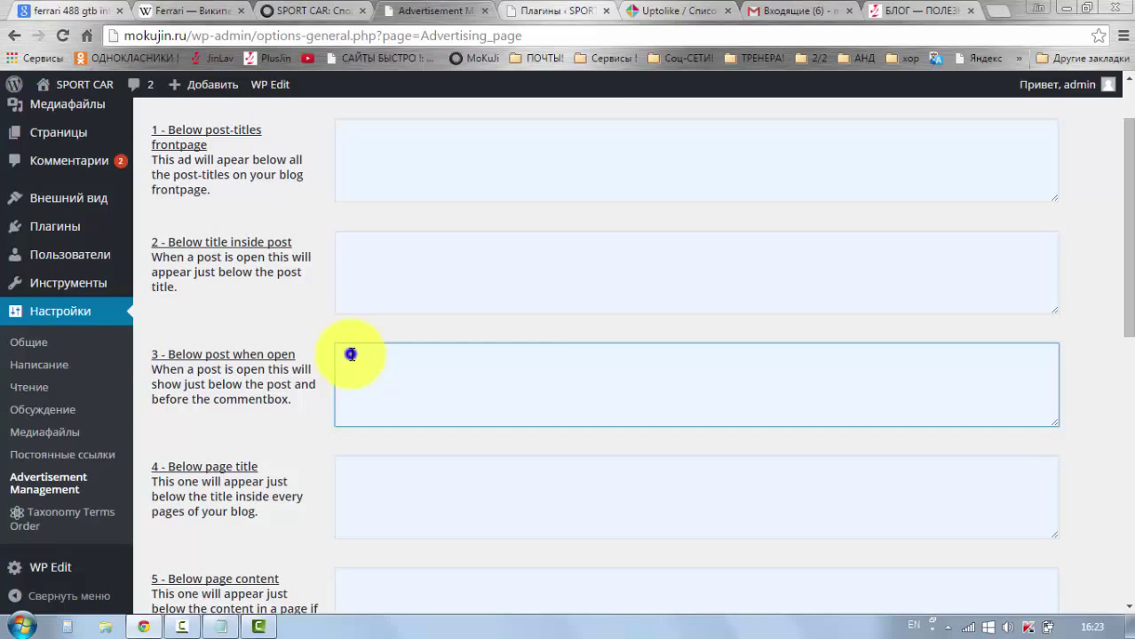
{"action": "right_click", "coordinate": [350, 355]}
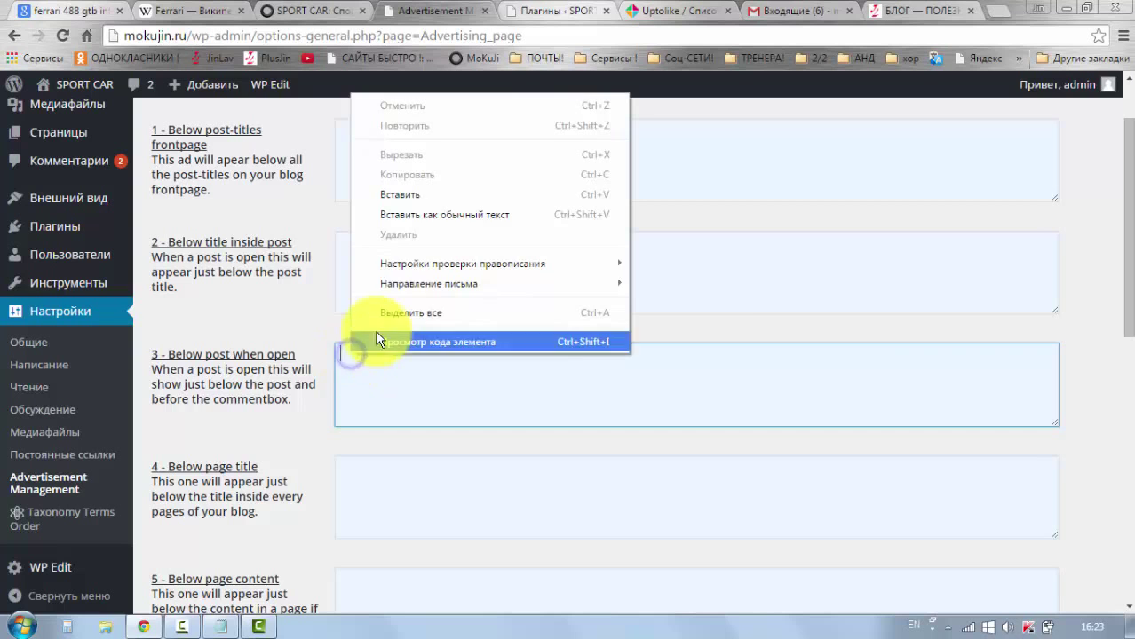
{"action": "left_click", "coordinate": [405, 194]}
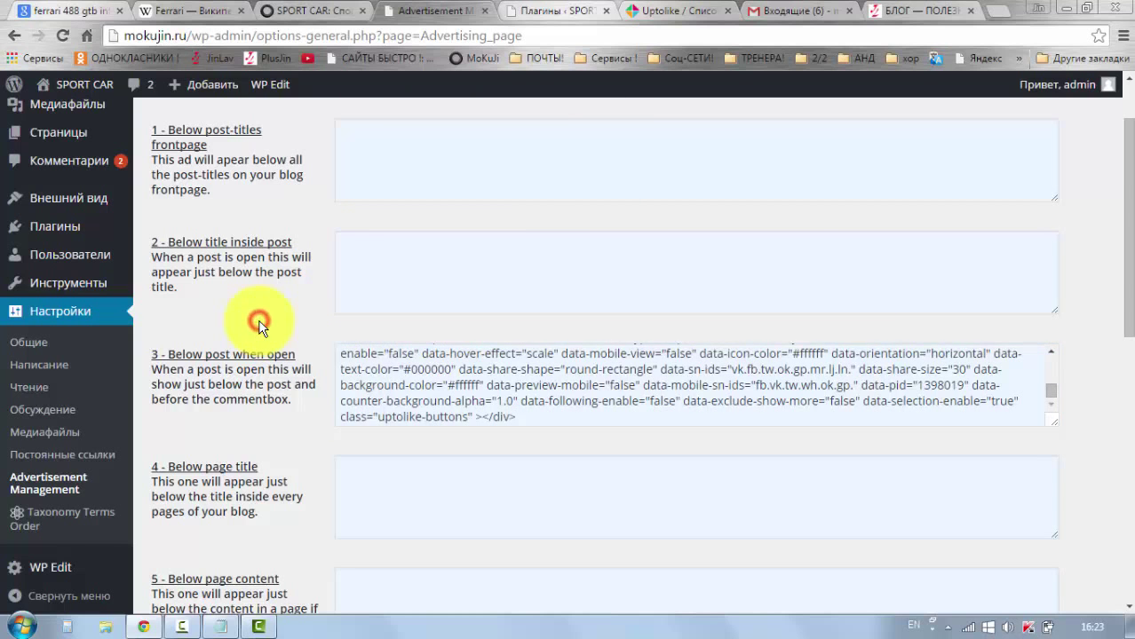
{"action": "scroll", "coordinate": [259, 328], "scroll_direction": "down", "scroll_amount": 7}
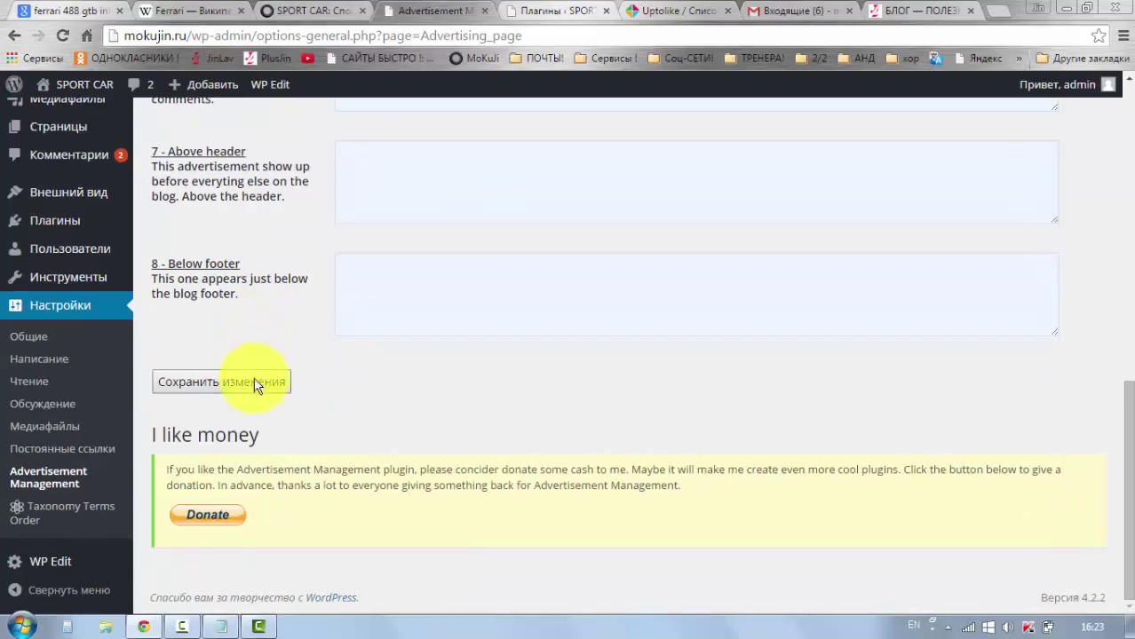
{"action": "left_click", "coordinate": [253, 382]}
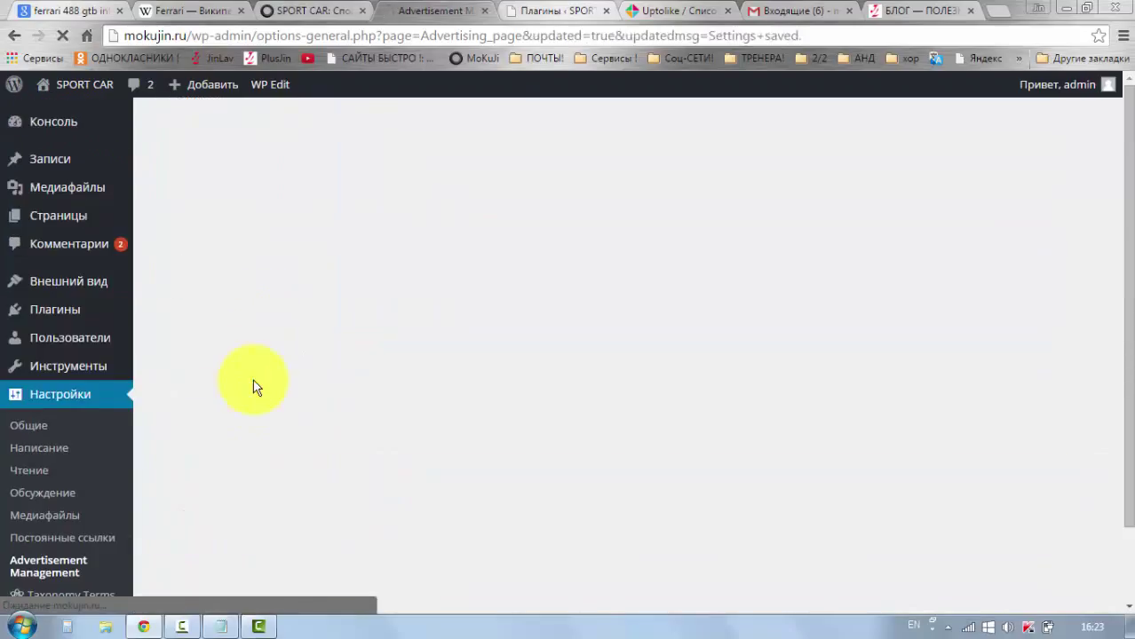
Close the plugins page, load mokujin.ru in a new tab and open its БЛОГ НОВОСТЕЙ category
{"action": "left_click", "coordinate": [604, 10]}
{"action": "left_click", "coordinate": [875, 10]}
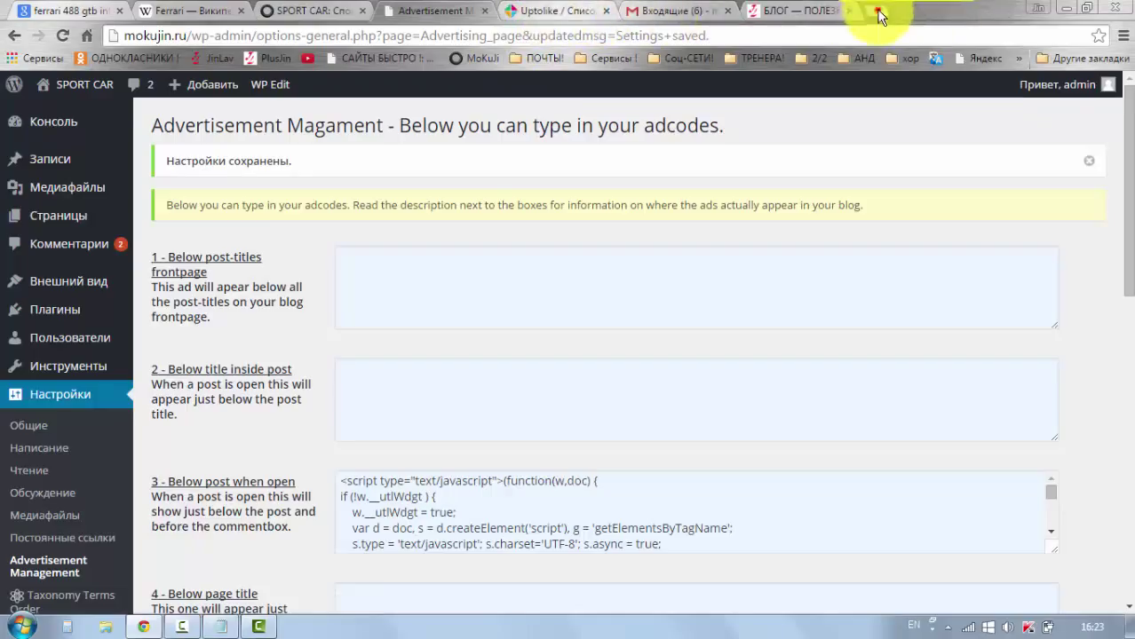
{"action": "left_click", "coordinate": [469, 59]}
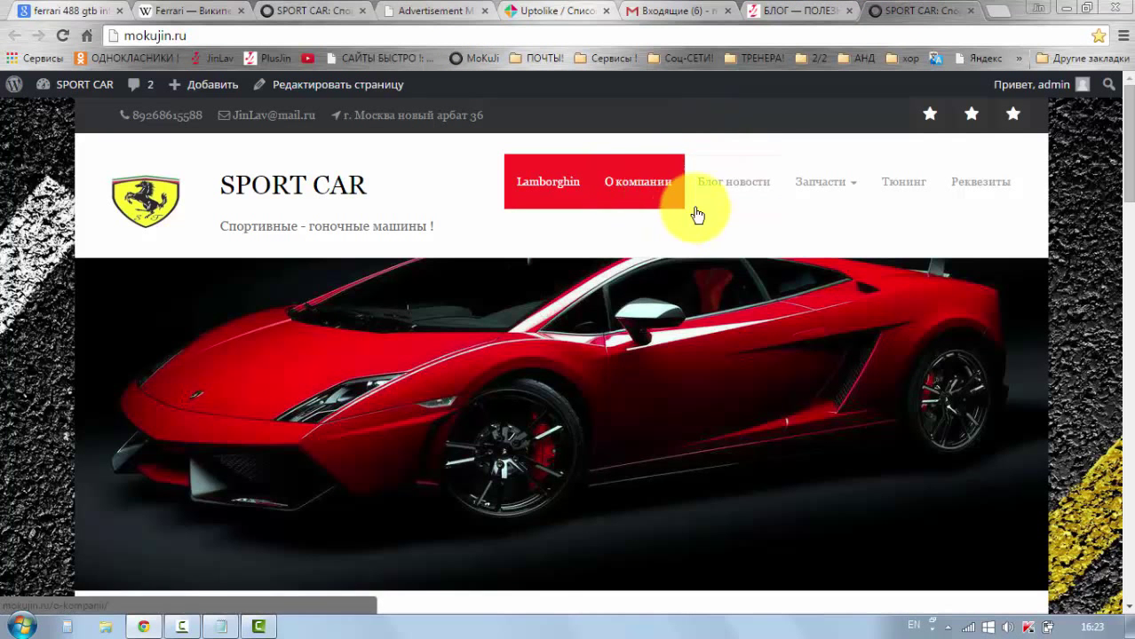
{"action": "scroll", "coordinate": [649, 209], "scroll_direction": "down", "scroll_amount": 1}
{"action": "scroll", "coordinate": [648, 208], "scroll_direction": "down", "scroll_amount": 4}
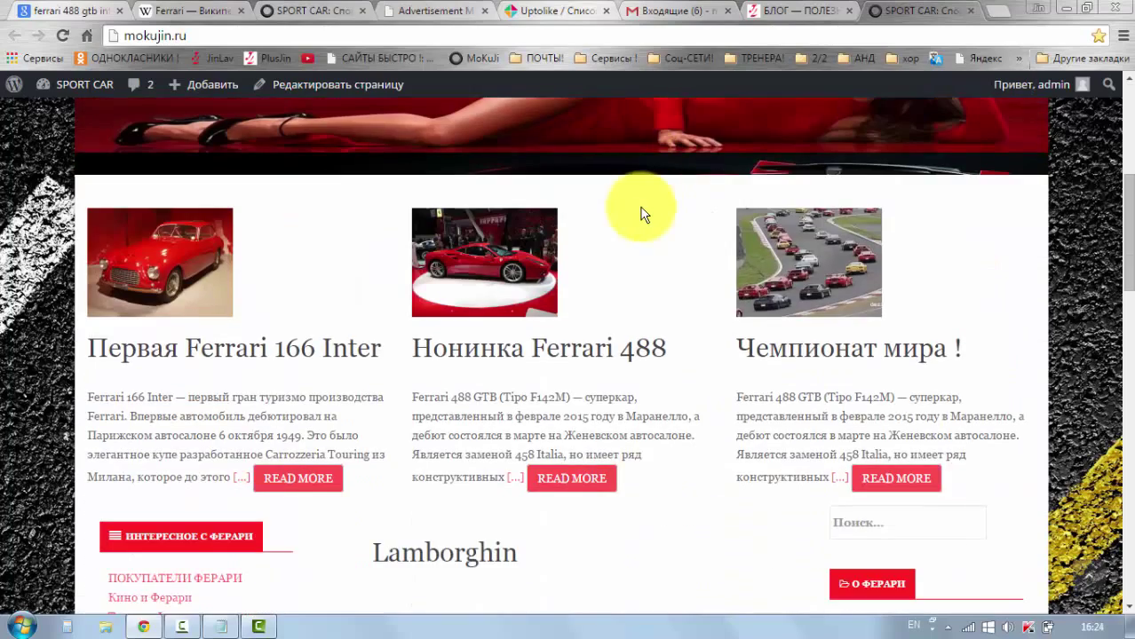
{"action": "scroll", "coordinate": [653, 211], "scroll_direction": "down", "scroll_amount": 5}
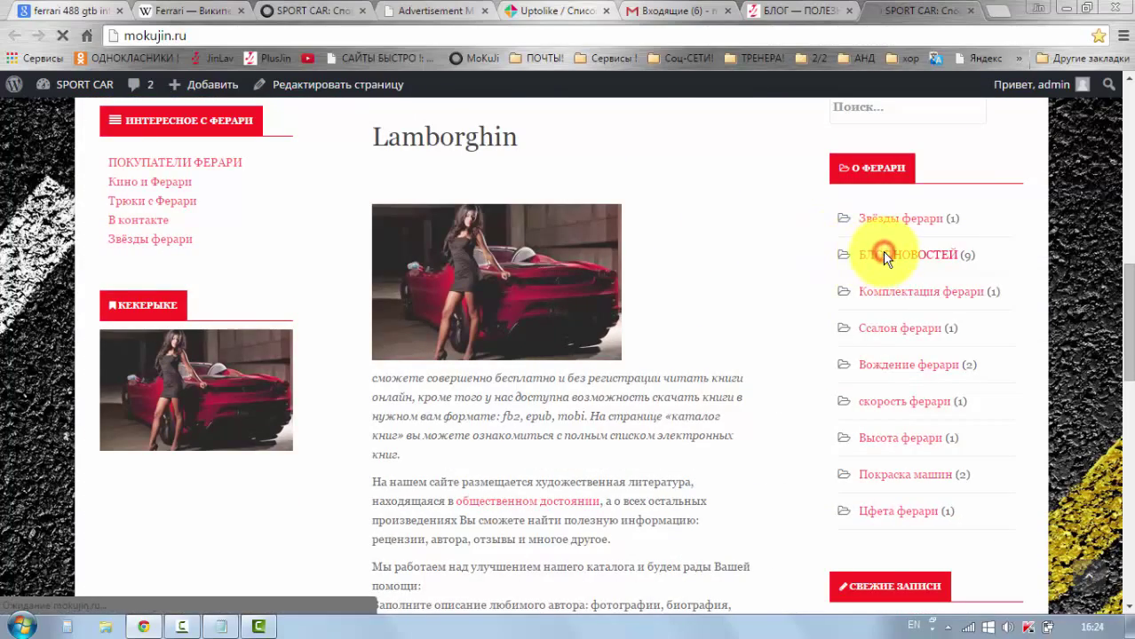
Open the милиция post from the БЛОГ НОВОСТЕЙ category listing
{"action": "scroll", "coordinate": [540, 303], "scroll_direction": "down", "scroll_amount": 2}
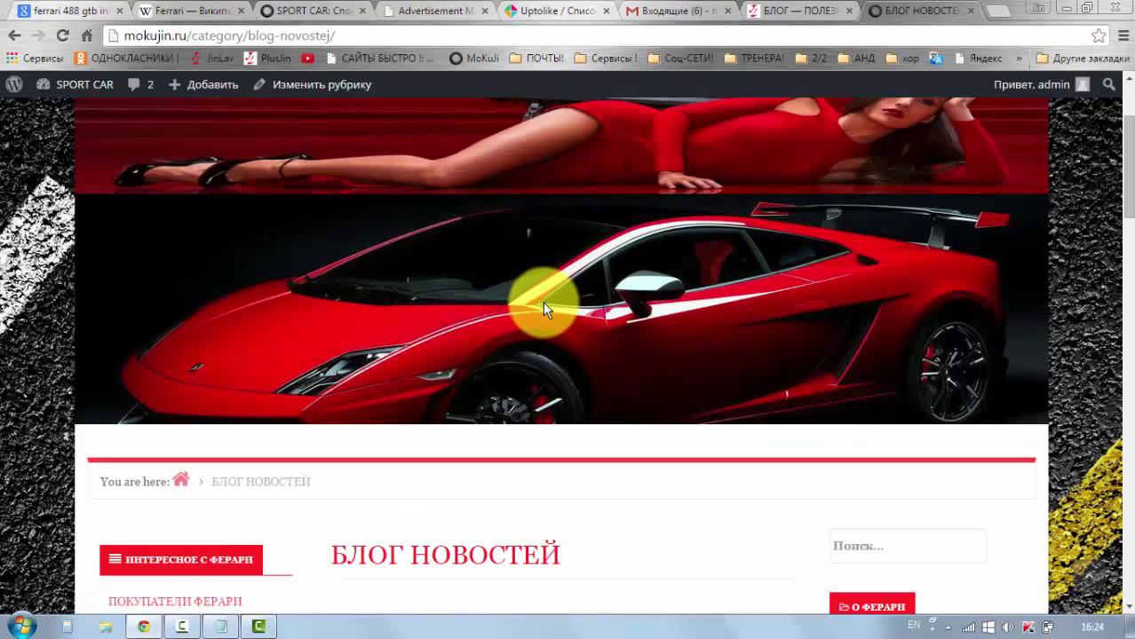
{"action": "scroll", "coordinate": [545, 304], "scroll_direction": "down", "scroll_amount": 1}
{"action": "scroll", "coordinate": [538, 302], "scroll_direction": "down", "scroll_amount": 6}
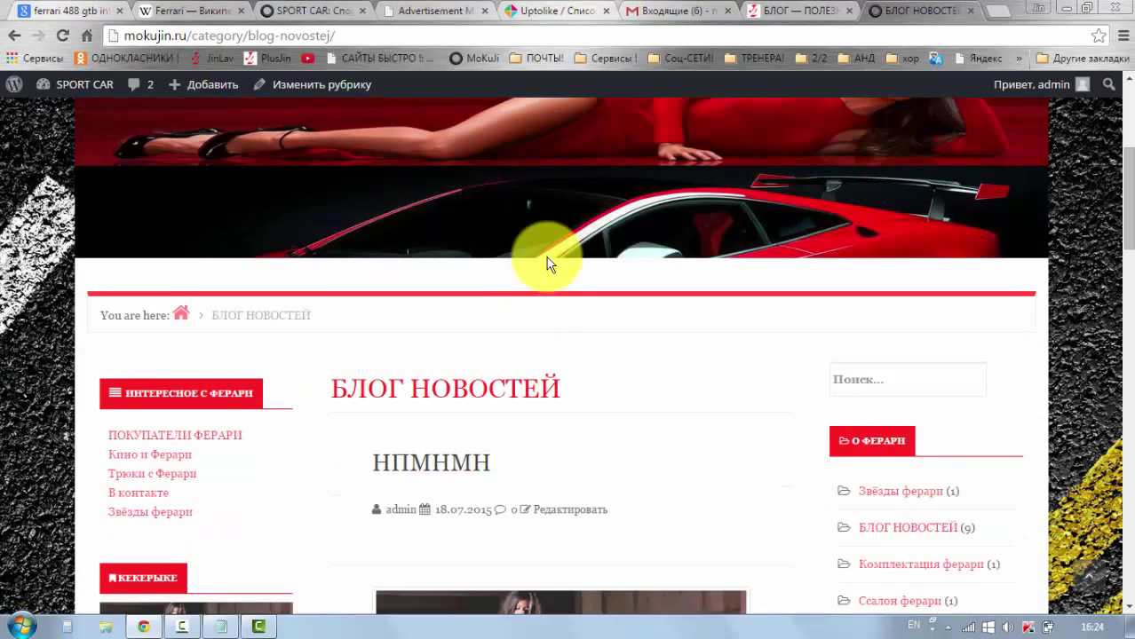
{"action": "scroll", "coordinate": [515, 315], "scroll_direction": "down", "scroll_amount": 5}
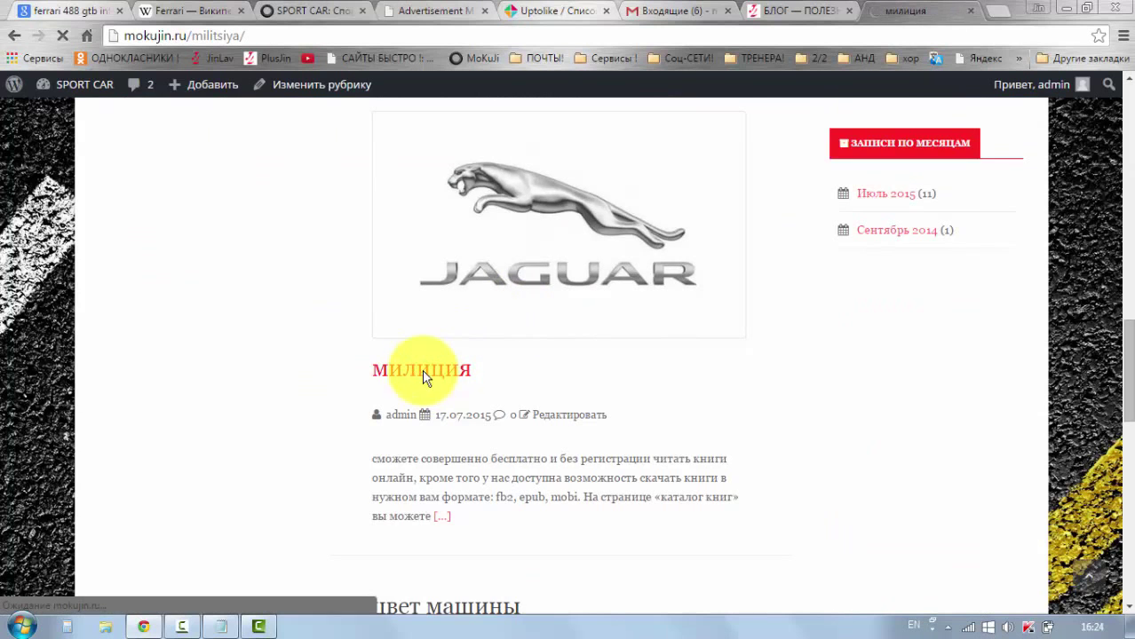
Test the VK share button below the милиция post, close its share window, and try the widget's back-to-top button
{"action": "scroll", "coordinate": [506, 328], "scroll_direction": "down", "scroll_amount": 5}
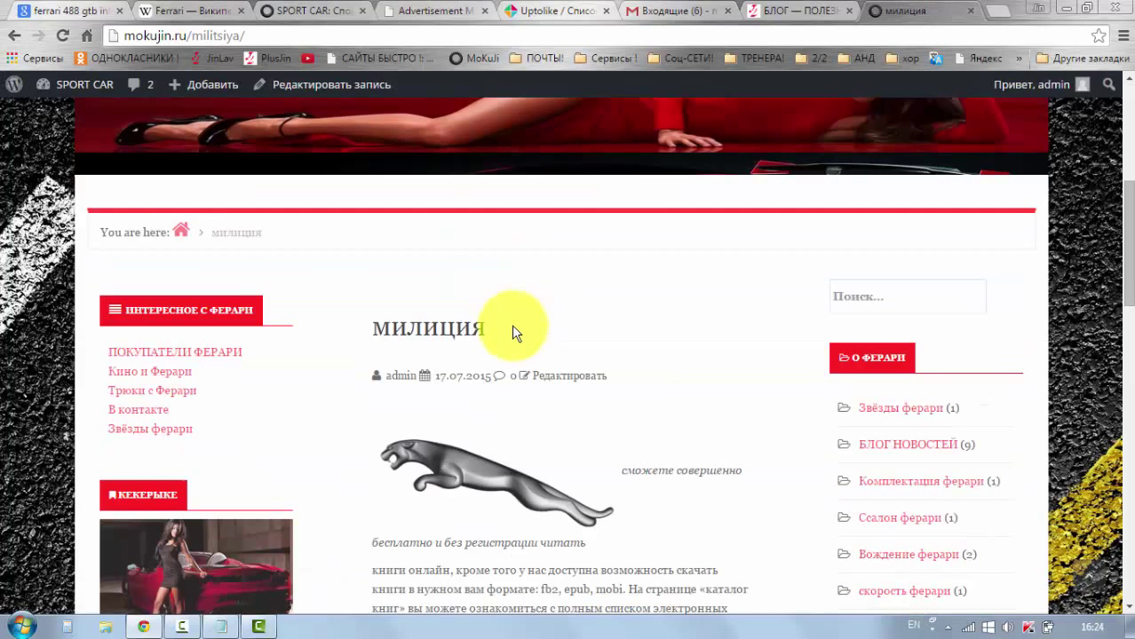
{"action": "scroll", "coordinate": [514, 327], "scroll_direction": "down", "scroll_amount": 2}
{"action": "scroll", "coordinate": [537, 298], "scroll_direction": "down", "scroll_amount": 1}
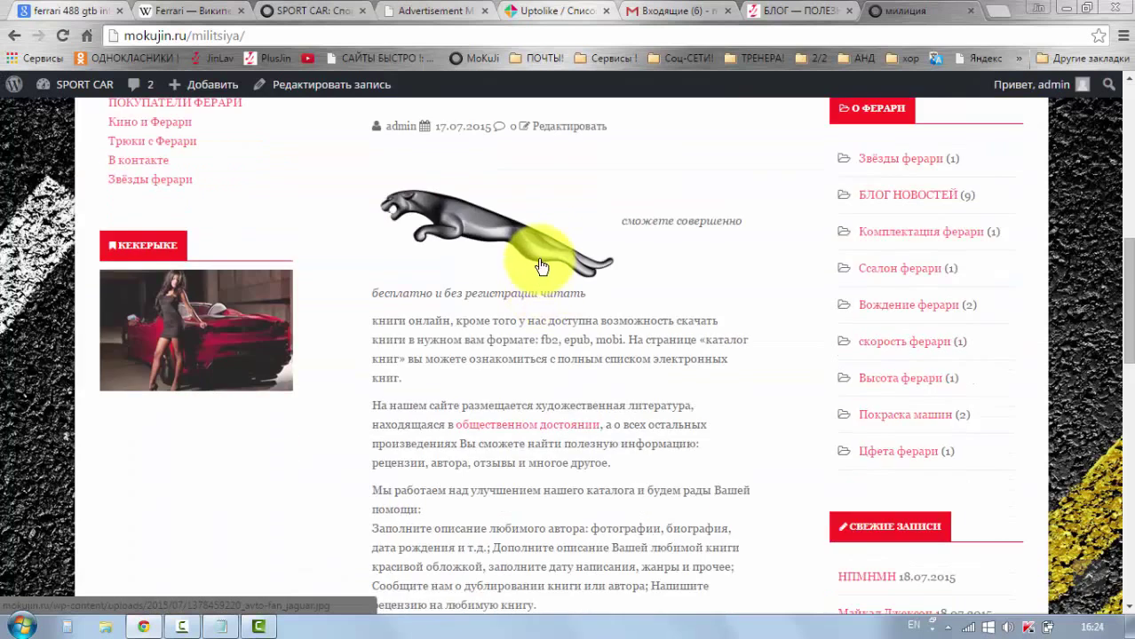
{"action": "scroll", "coordinate": [542, 266], "scroll_direction": "down", "scroll_amount": 3}
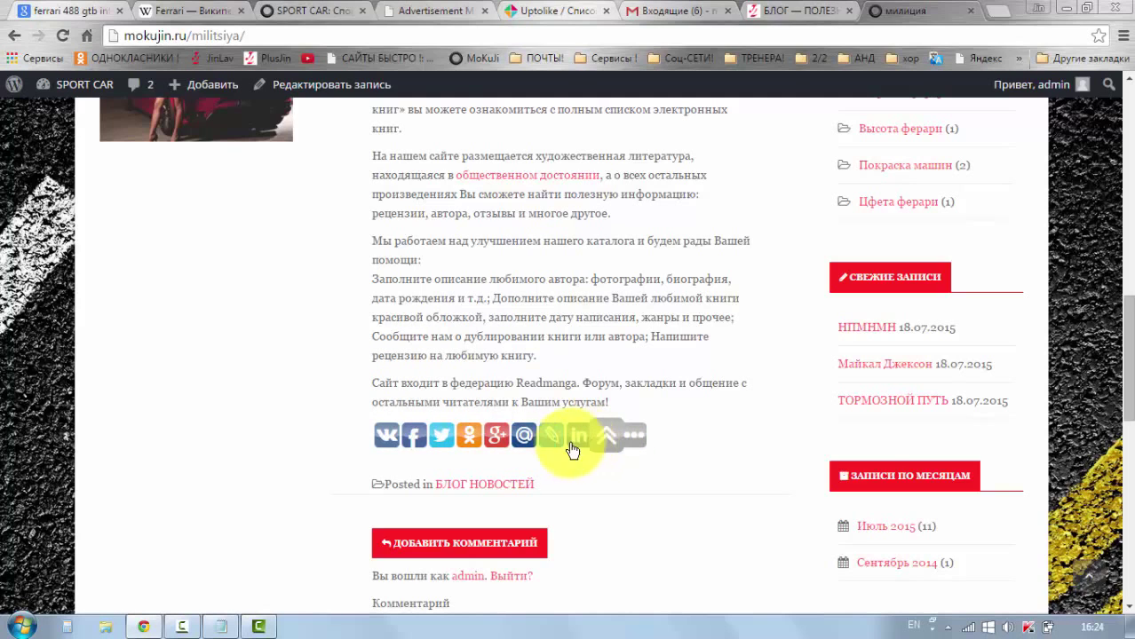
{"action": "left_click", "coordinate": [385, 442]}
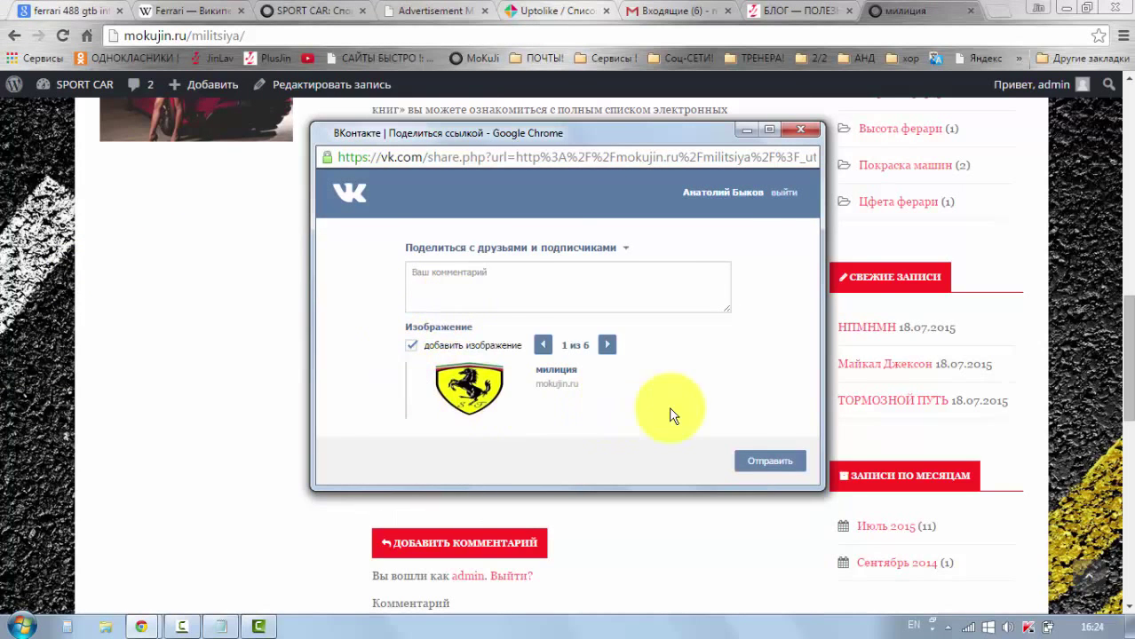
{"action": "left_click", "coordinate": [802, 131]}
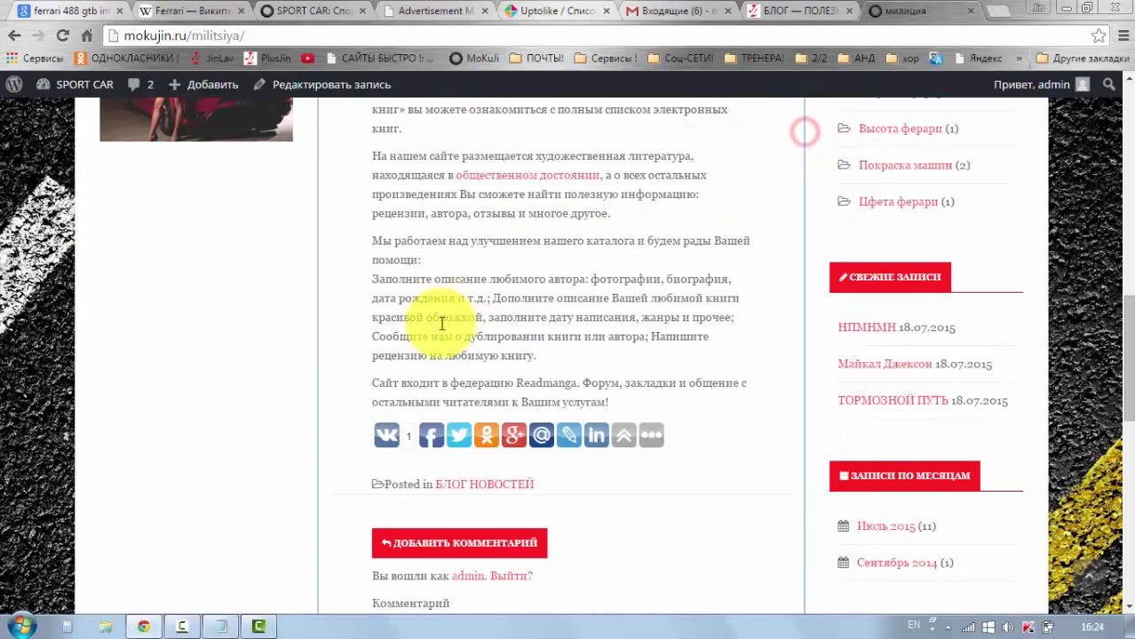
{"action": "left_click", "coordinate": [626, 439]}
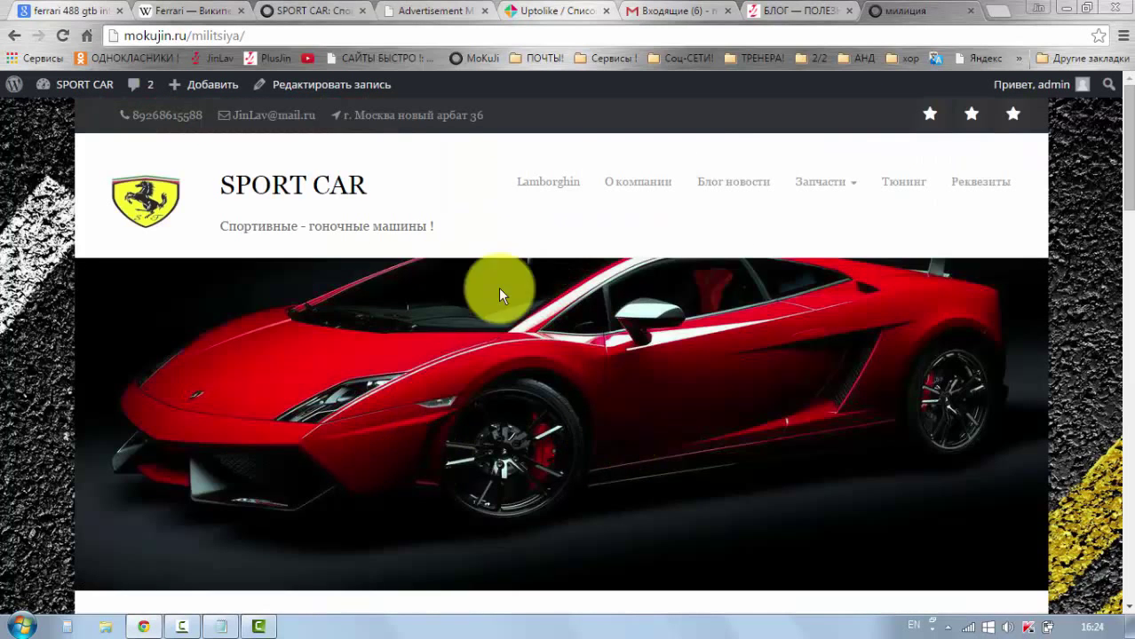
Return to the share buttons below the post and examine the widget's list of additional networks, closing it each time
{"action": "scroll", "coordinate": [509, 240], "scroll_direction": "down", "scroll_amount": 15}
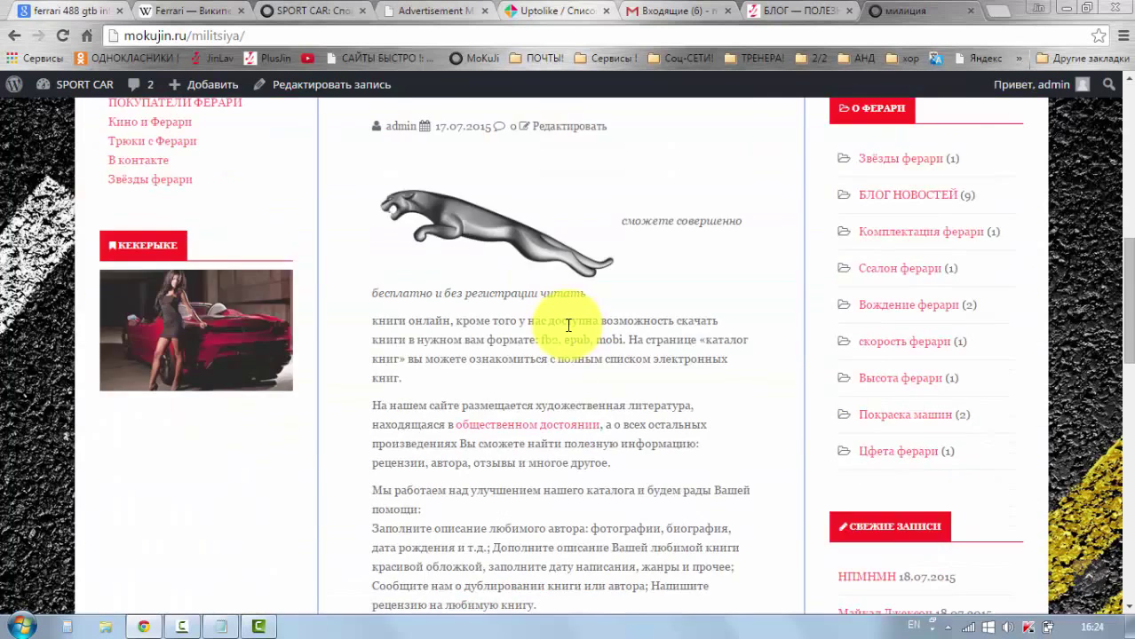
{"action": "scroll", "coordinate": [621, 311], "scroll_direction": "down", "scroll_amount": 1}
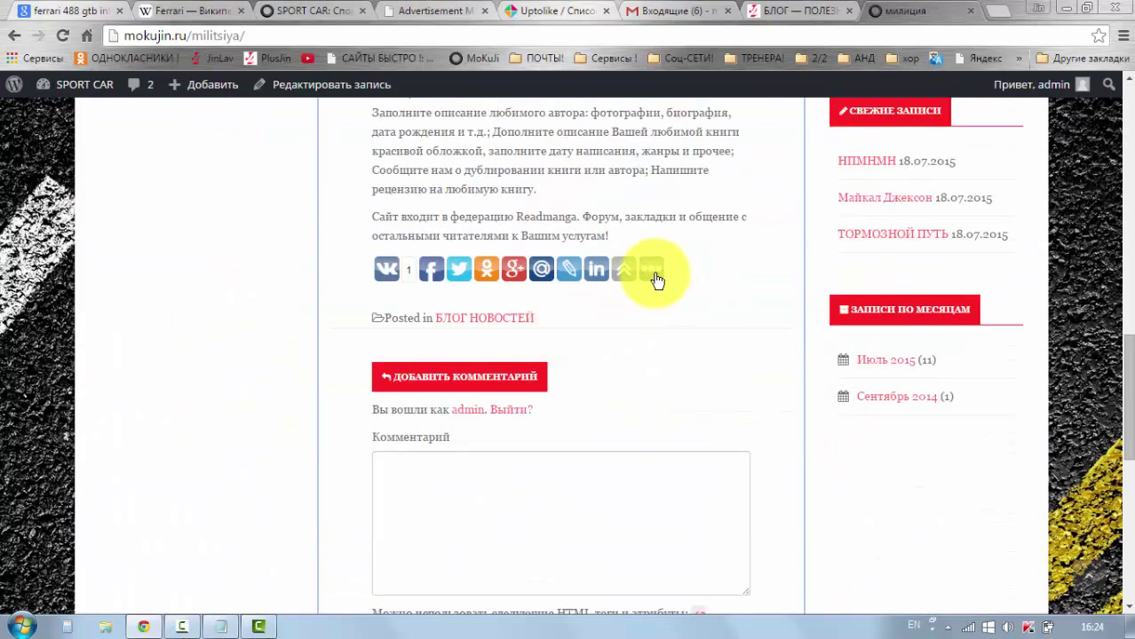
{"action": "left_click", "coordinate": [654, 275]}
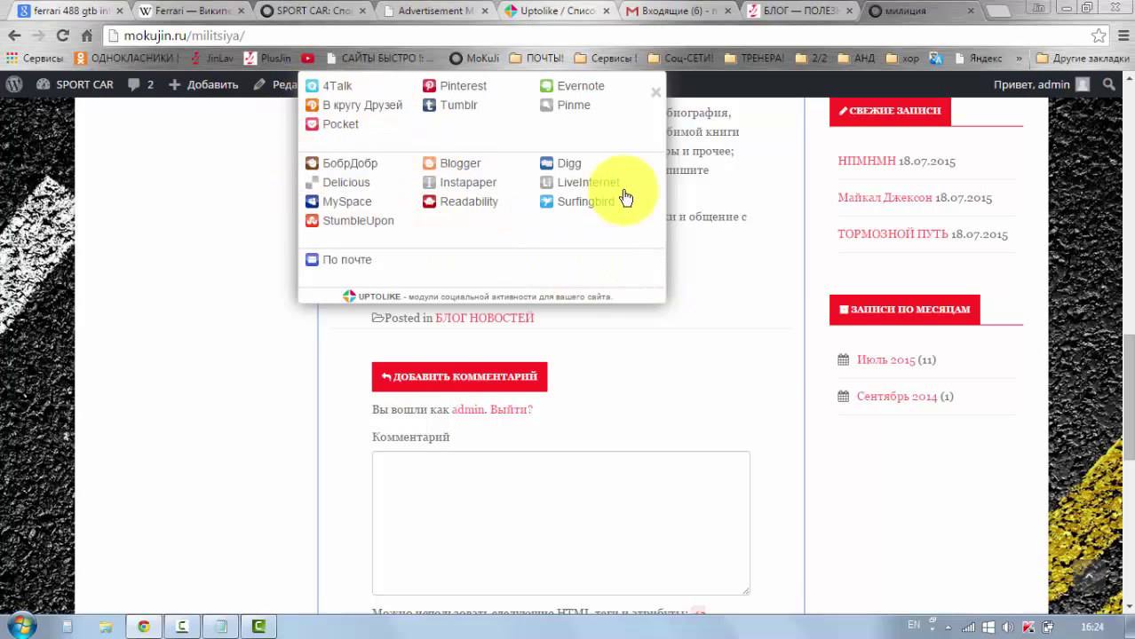
{"action": "left_click", "coordinate": [705, 309]}
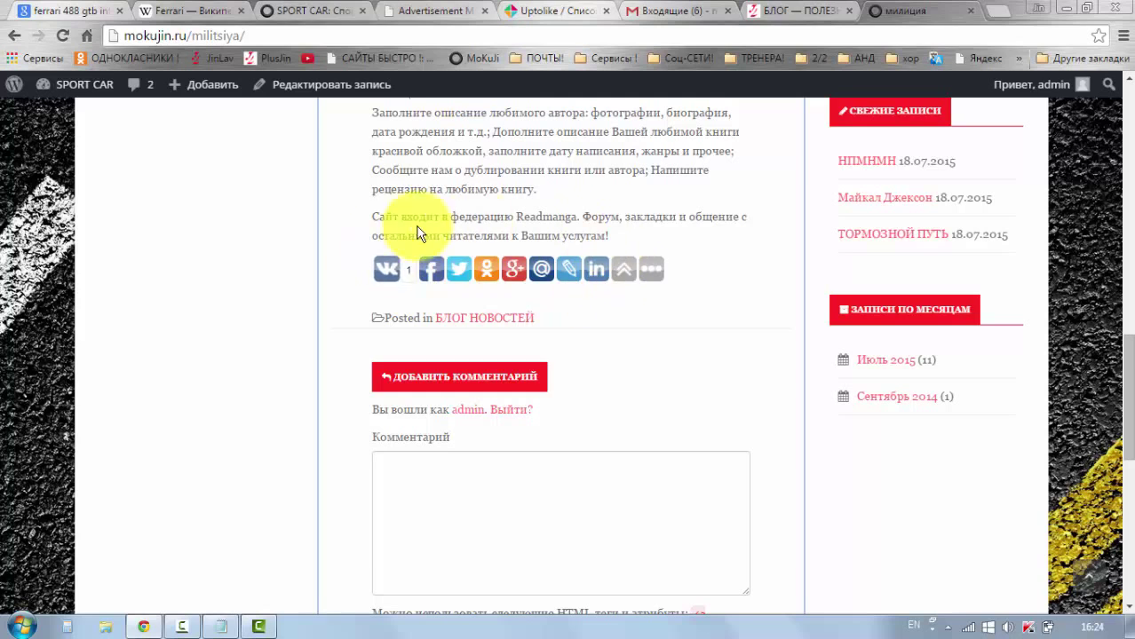
{"action": "left_click", "coordinate": [657, 281]}
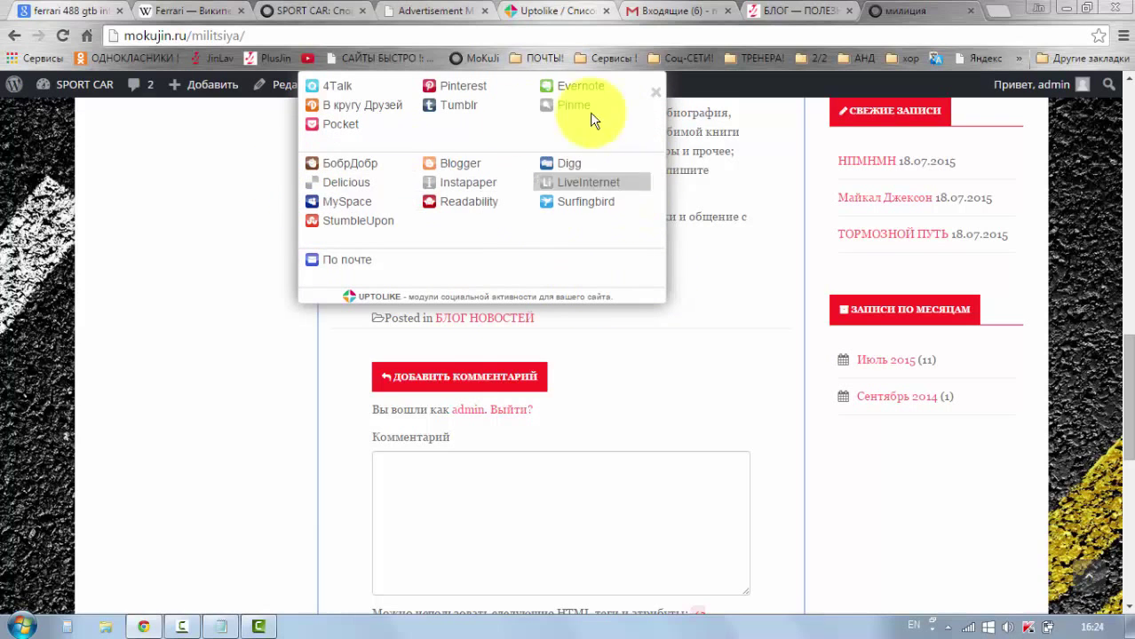
{"action": "left_click", "coordinate": [716, 297]}
Select the passage of post text from "Заполните описание" through "Дополните описание Вашей" to test sharing of selected text
{"action": "scroll", "coordinate": [718, 300], "scroll_direction": "up", "scroll_amount": 1}
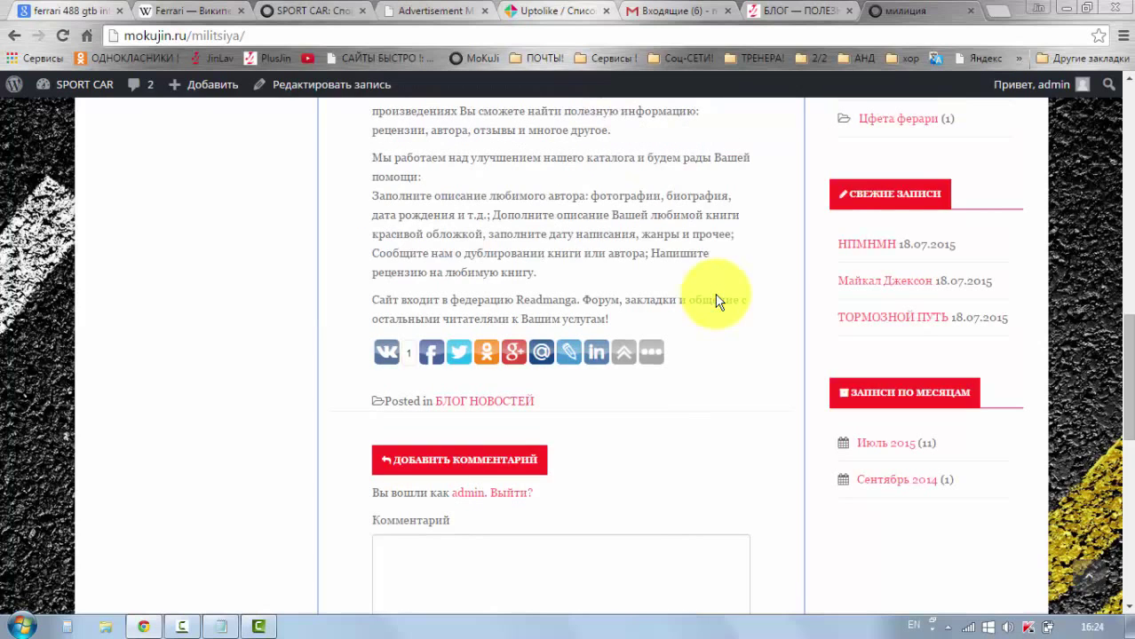
{"action": "scroll", "coordinate": [457, 237], "scroll_direction": "up", "scroll_amount": 1}
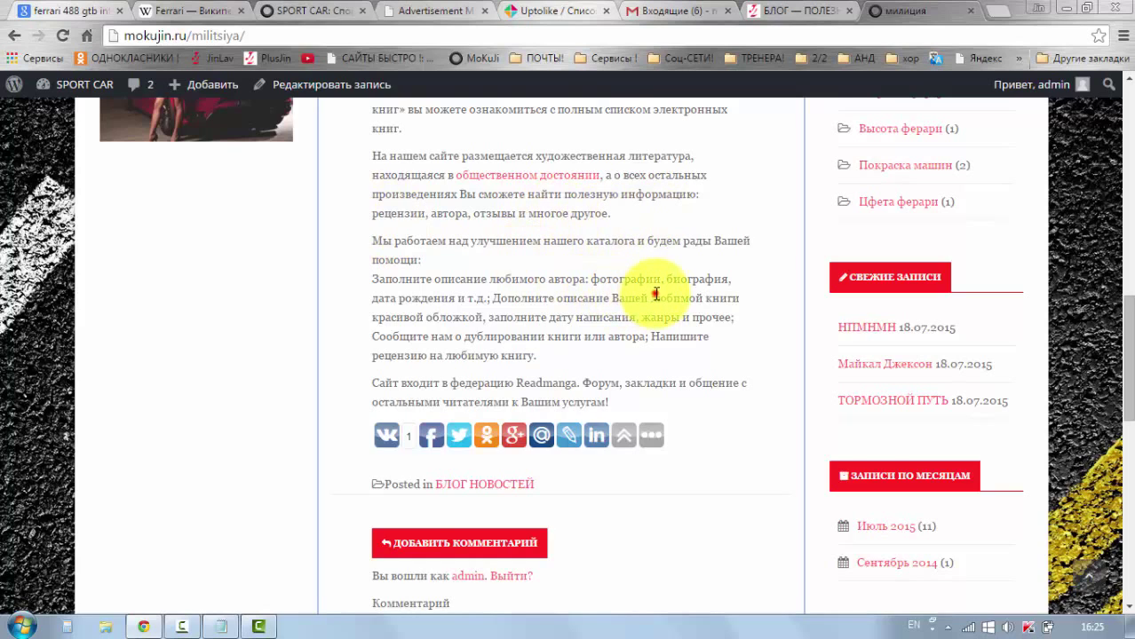
{"action": "left_click_drag", "start_coordinate": [656, 294], "coordinate": [407, 281]}
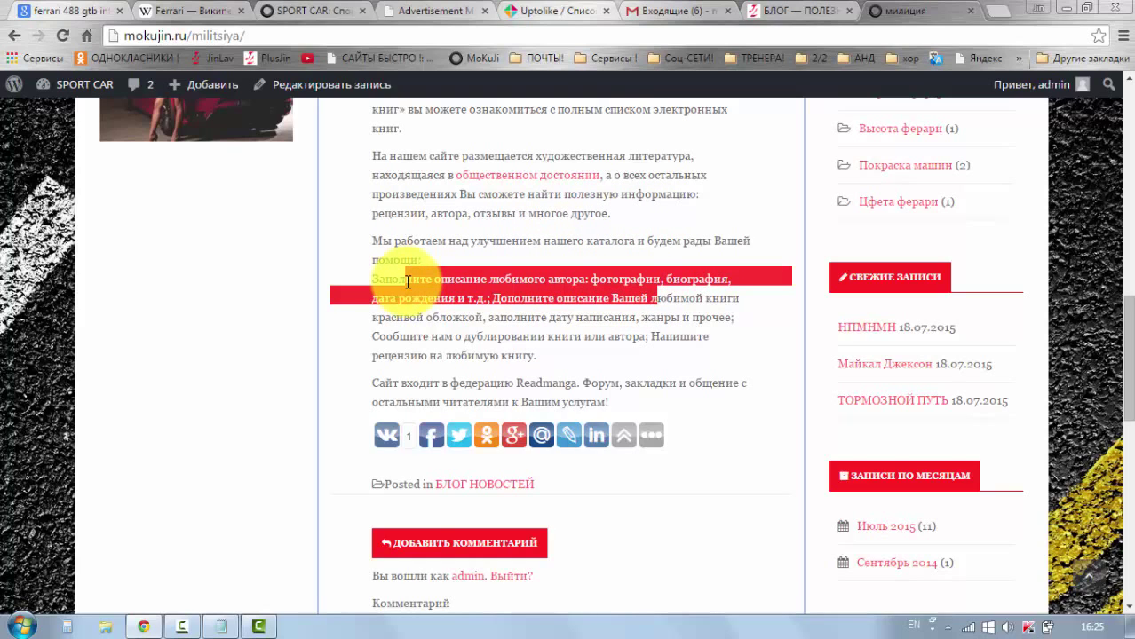